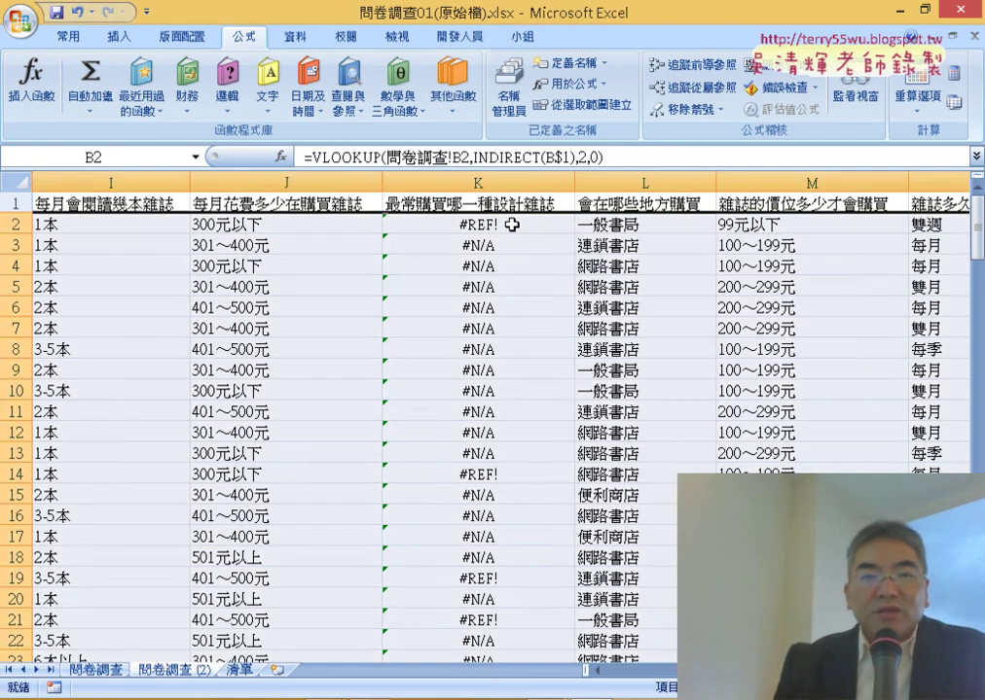
# Inspect the failing lookup formula in cell K2, marking it with temporary red annotations
pyautogui.click(511, 225)
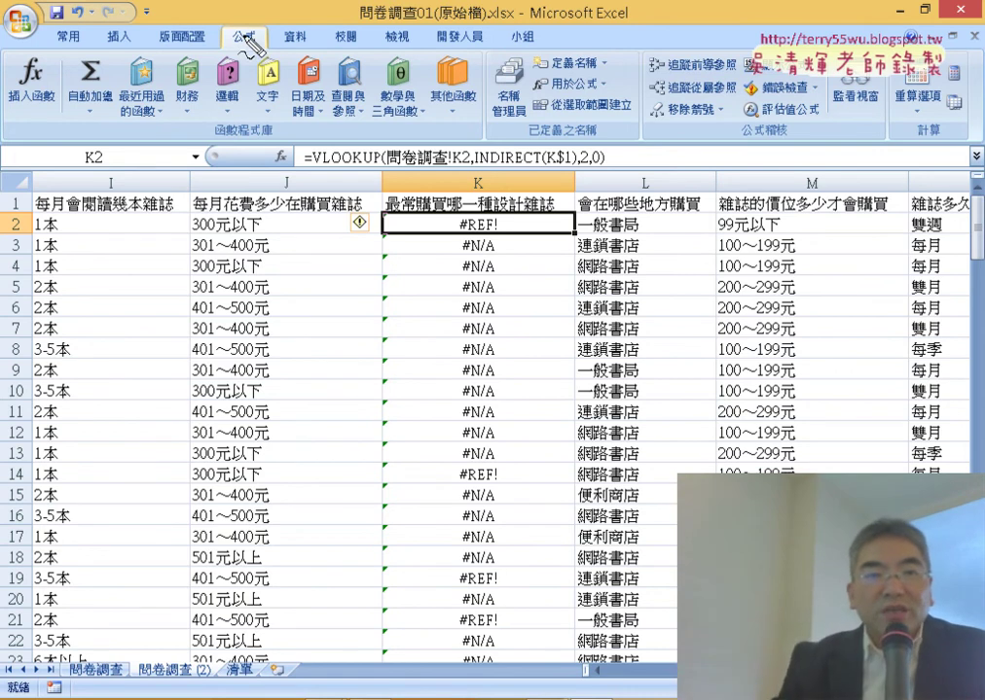
pyautogui.moveTo(272, 71)
pyautogui.mouseDown()
pyautogui.moveTo(241, 10)
pyautogui.moveTo(279, 64)
pyautogui.mouseUp()
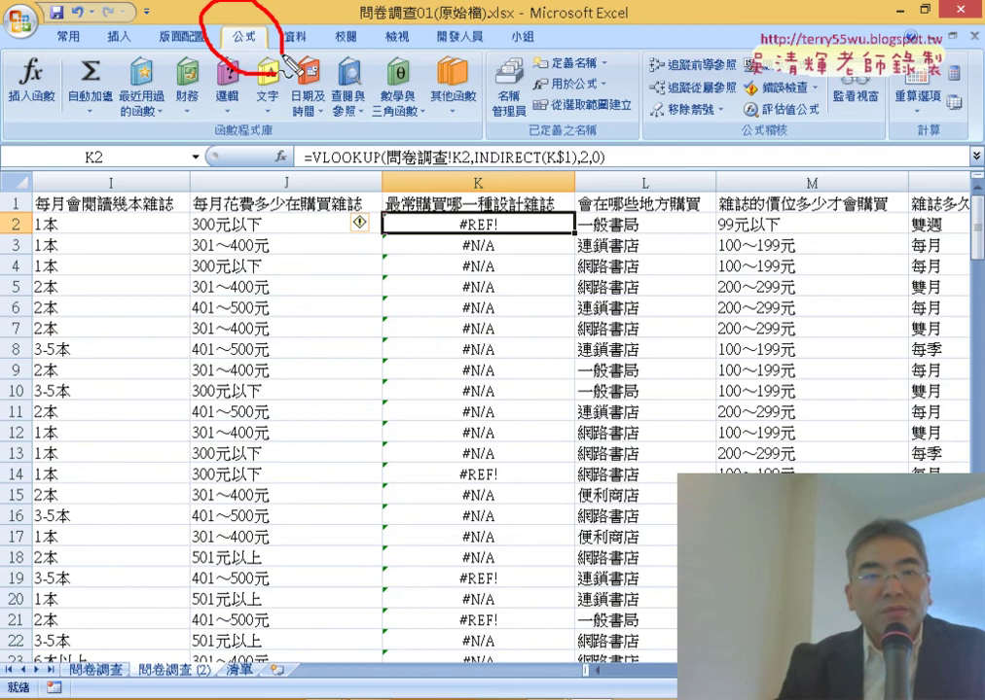
pyautogui.moveTo(545, 154); pyautogui.dragTo(550, 146)
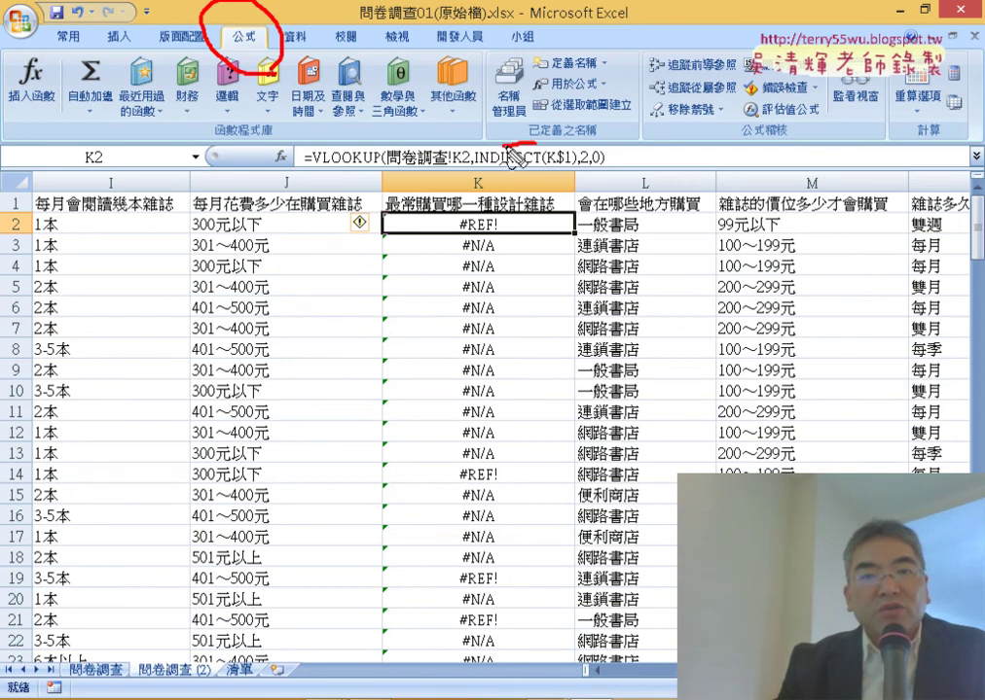
pyautogui.moveTo(270, 100); pyautogui.dragTo(452, 130)
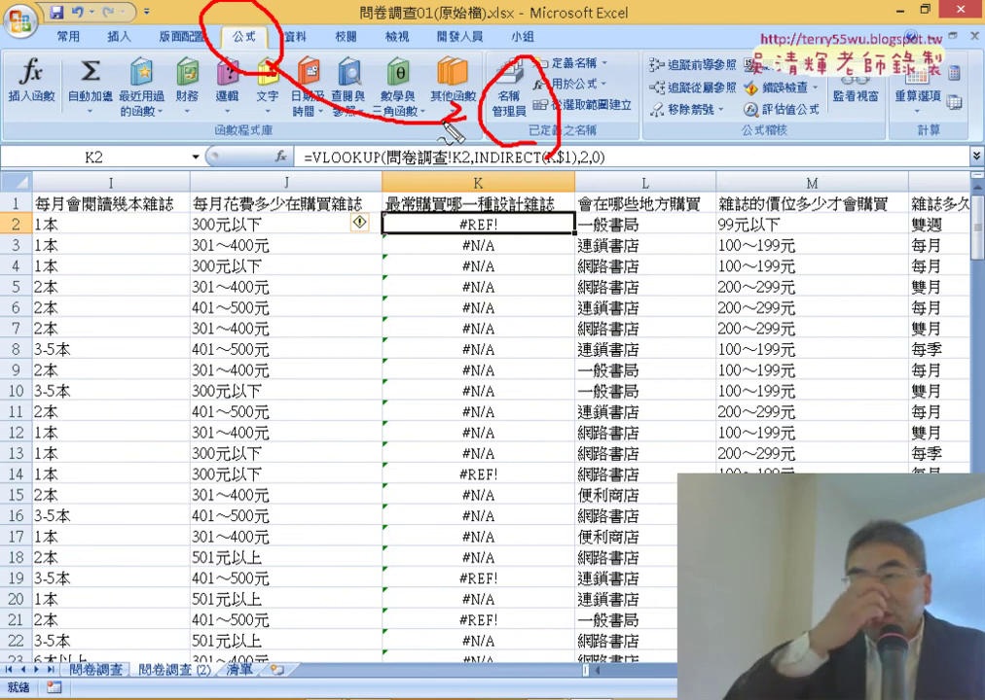
pyautogui.press('Escape')
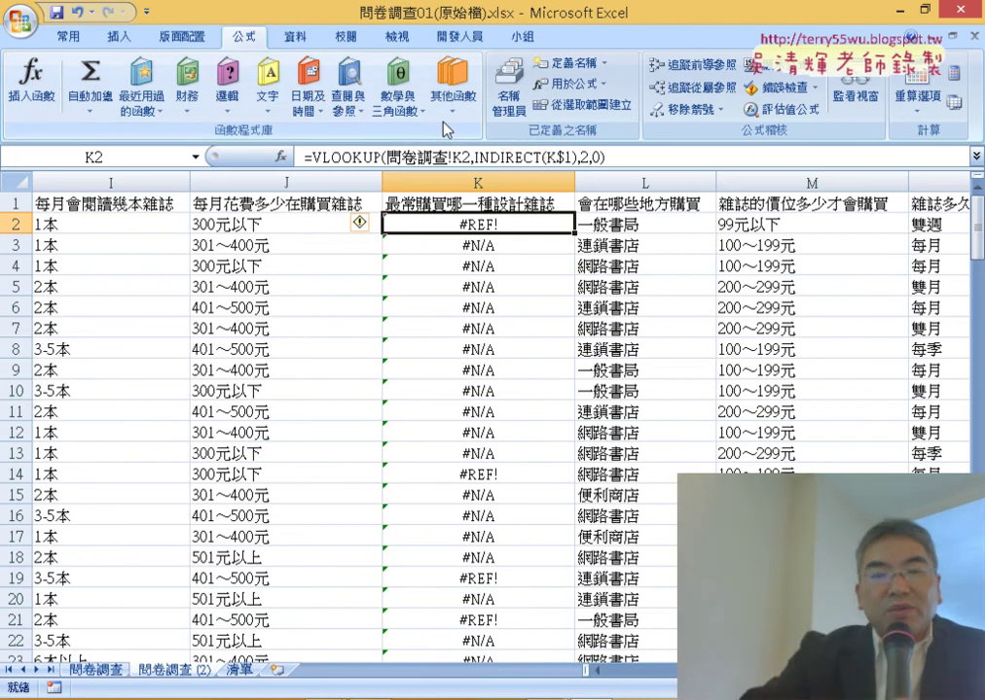
# In Name Manager, erase the 最常購買哪一種設計雜誌 name's old reference =清單!$AB$2
pyautogui.click(512, 112)
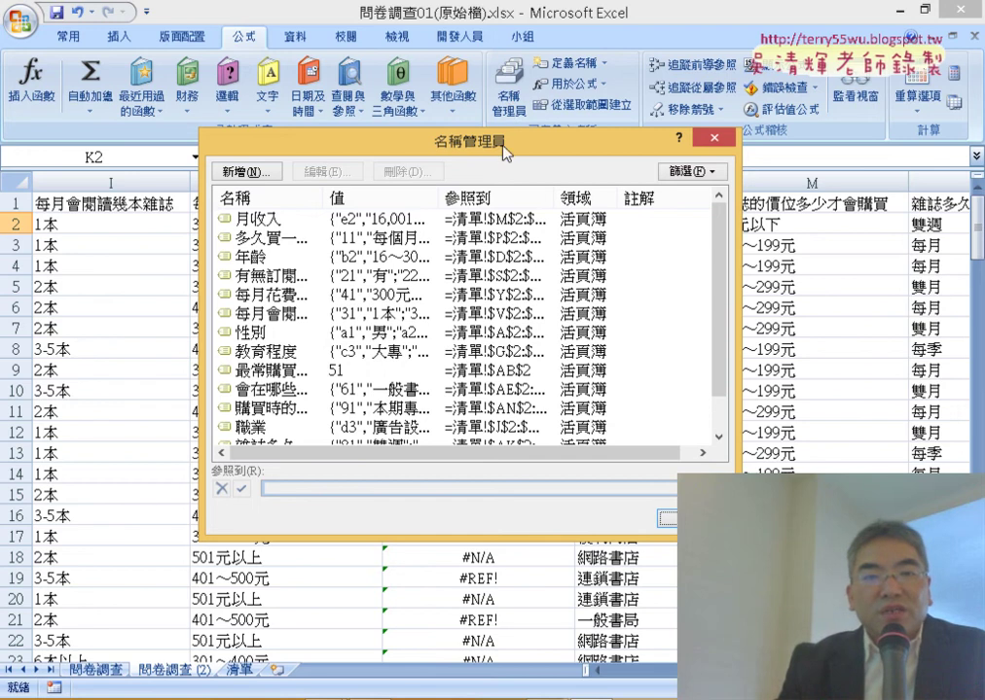
pyautogui.moveTo(503, 148); pyautogui.dragTo(560, 101)
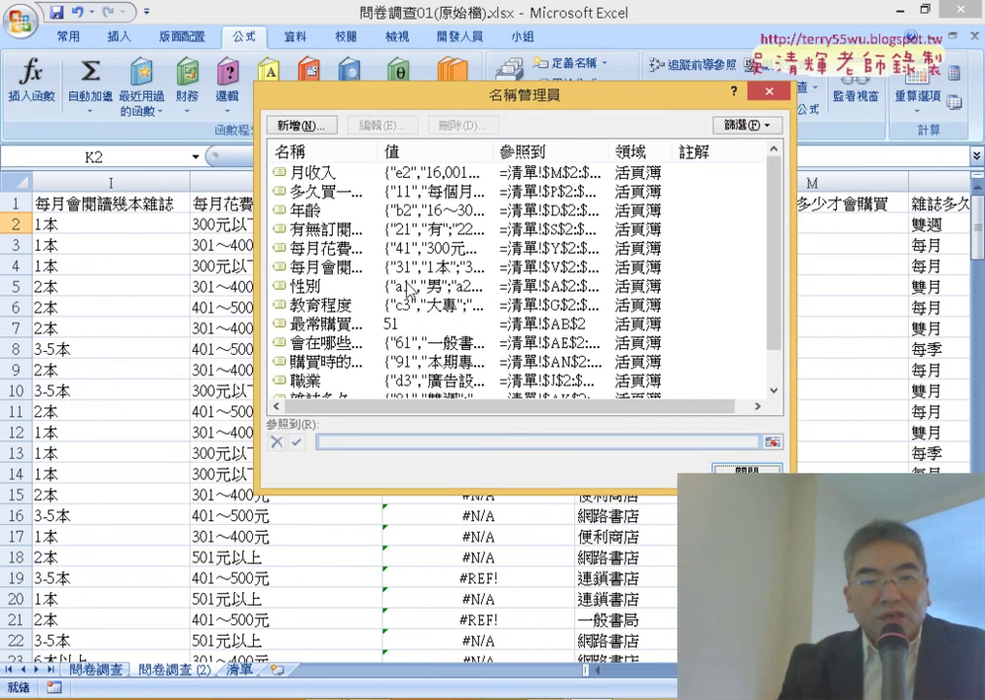
pyautogui.click(346, 327)
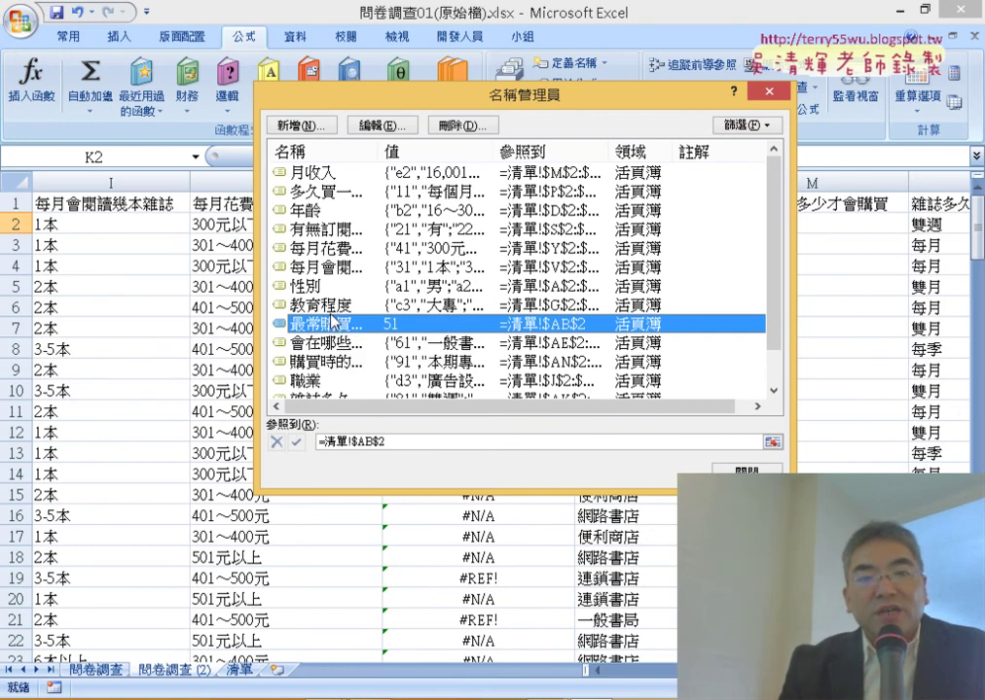
pyautogui.click(407, 441)
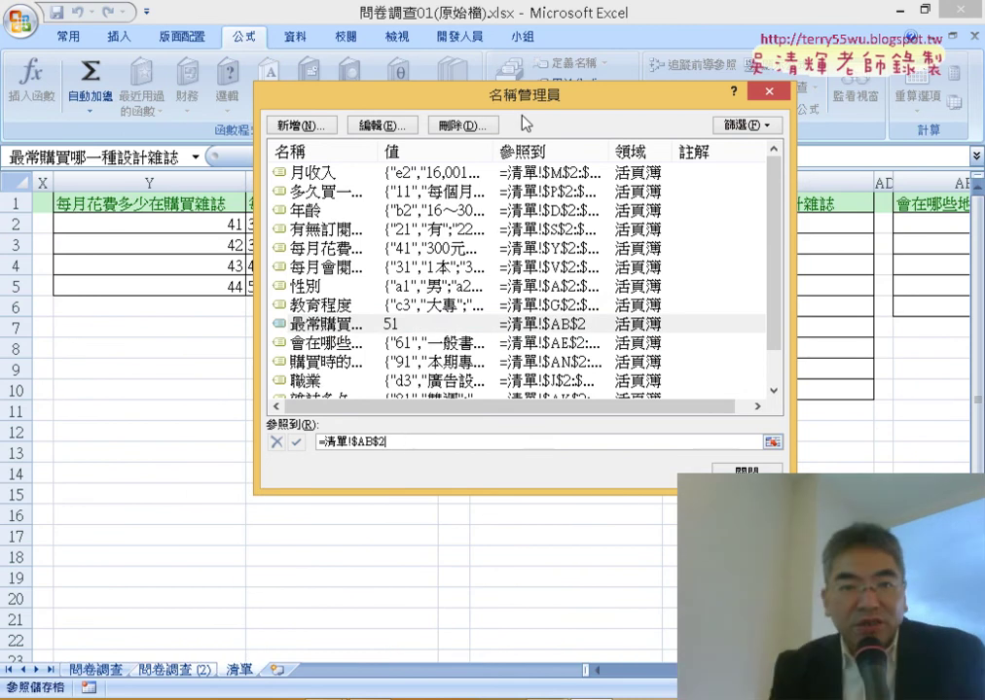
pyautogui.moveTo(523, 97); pyautogui.dragTo(508, 344)
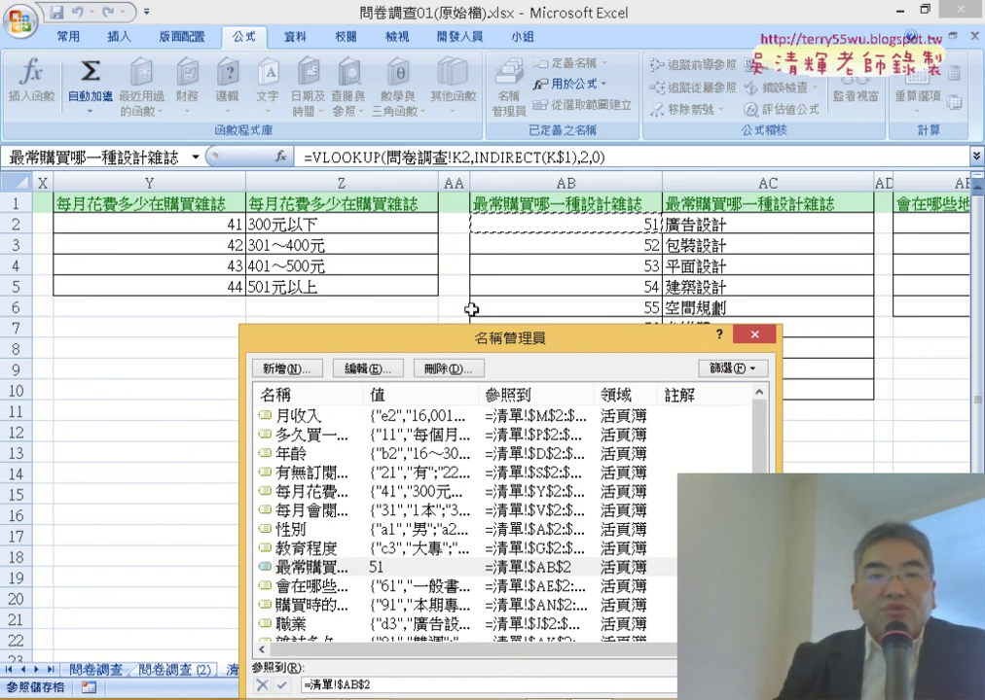
pyautogui.moveTo(424, 336)
pyautogui.mouseDown()
pyautogui.moveTo(157, 101)
pyautogui.moveTo(266, 90)
pyautogui.mouseUp()
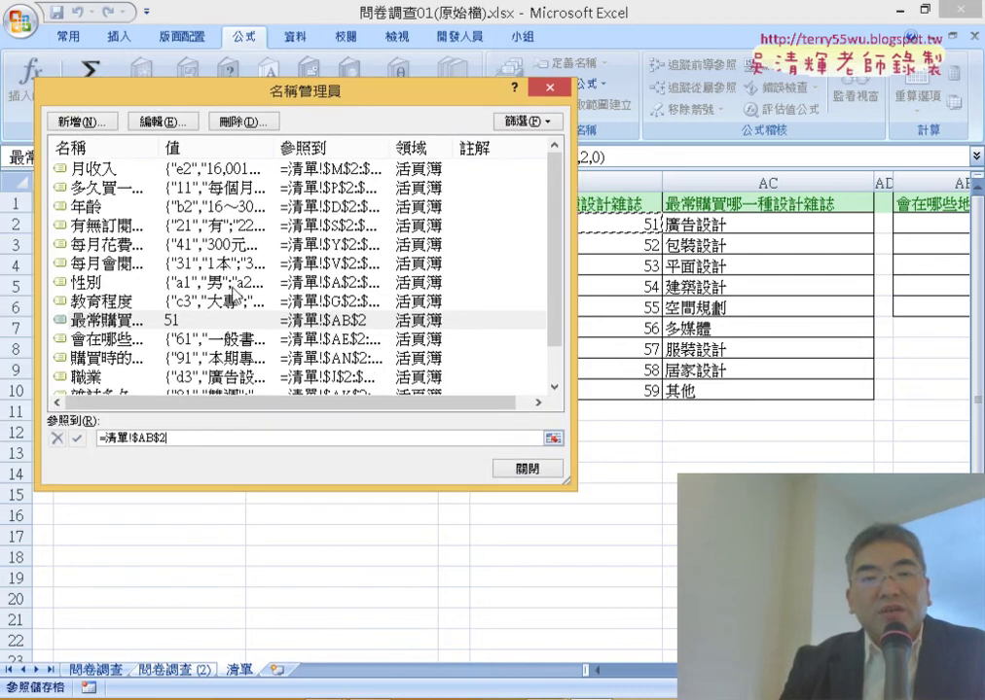
pyautogui.doubleClick(86, 441)
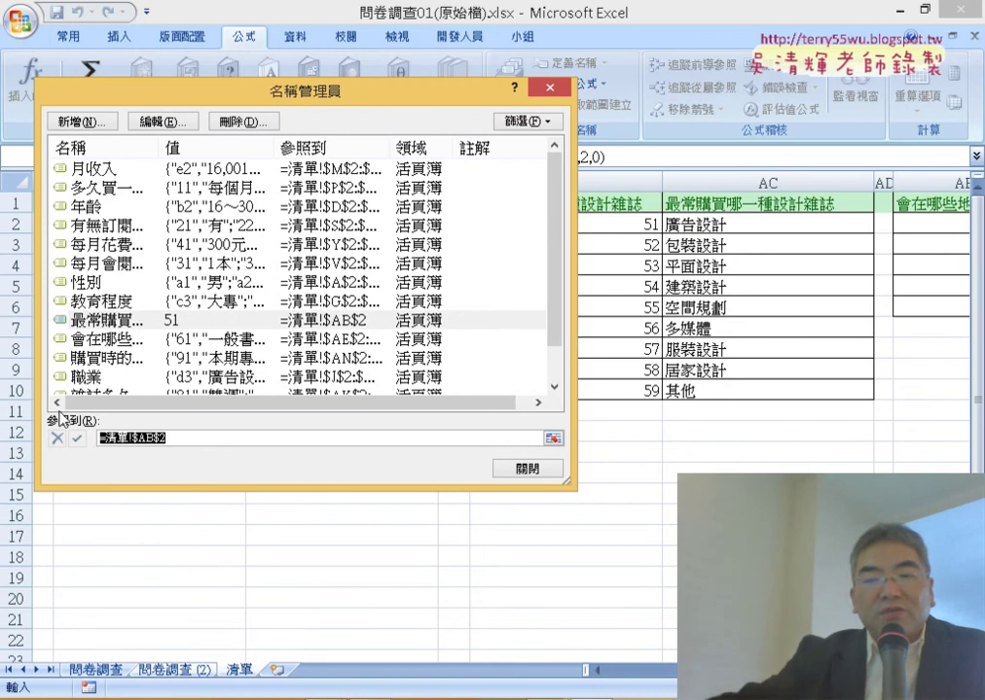
pyautogui.press('Delete')
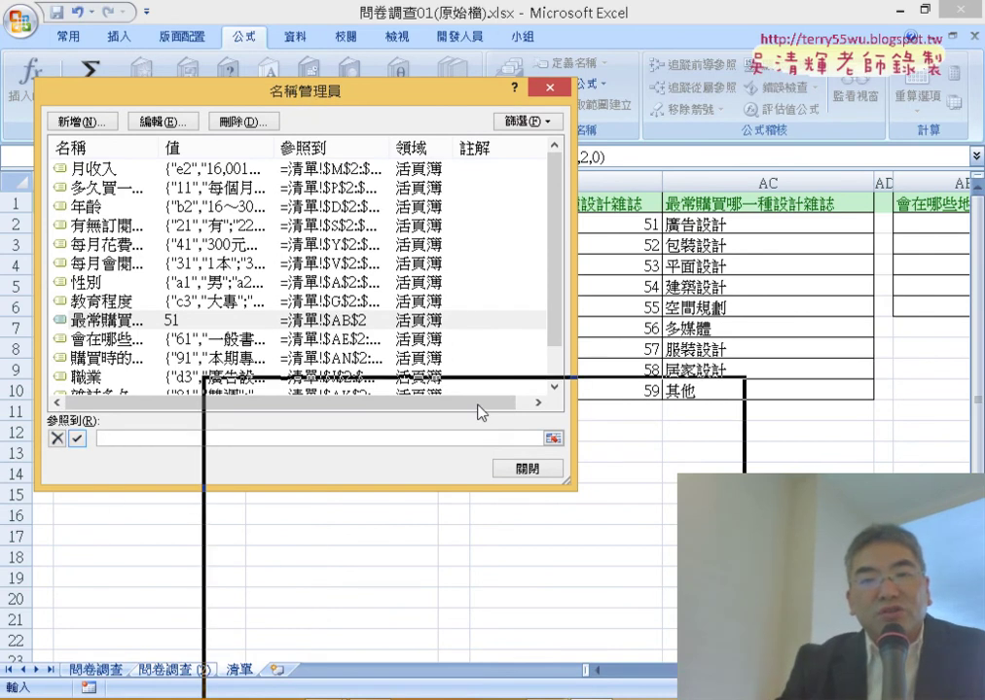
# Point the design-magazine name at =清單!$AB$2:$AC$10, commit it, and close Name Manager
pyautogui.moveTo(305, 110); pyautogui.dragTo(483, 465)
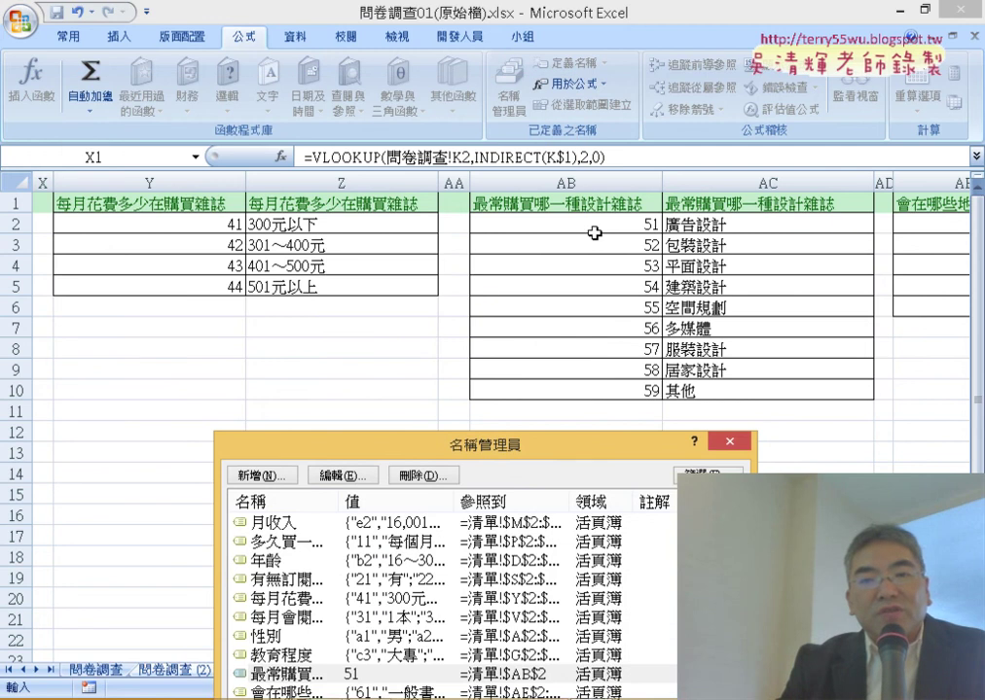
pyautogui.moveTo(593, 232); pyautogui.dragTo(766, 389)
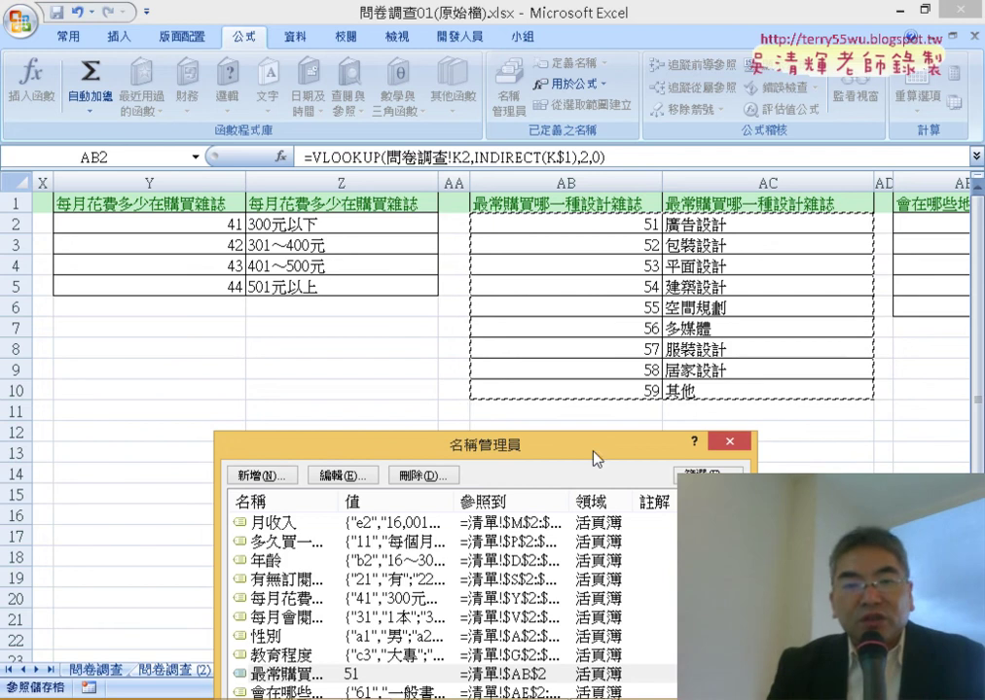
pyautogui.moveTo(597, 458); pyautogui.dragTo(576, 178)
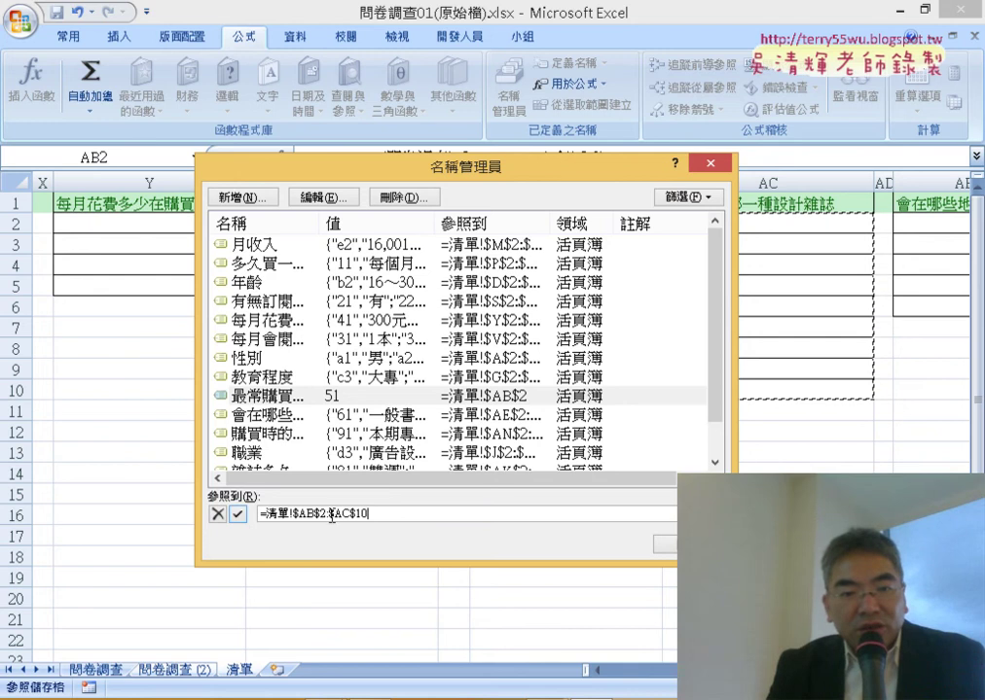
pyautogui.moveTo(458, 167); pyautogui.dragTo(450, 408)
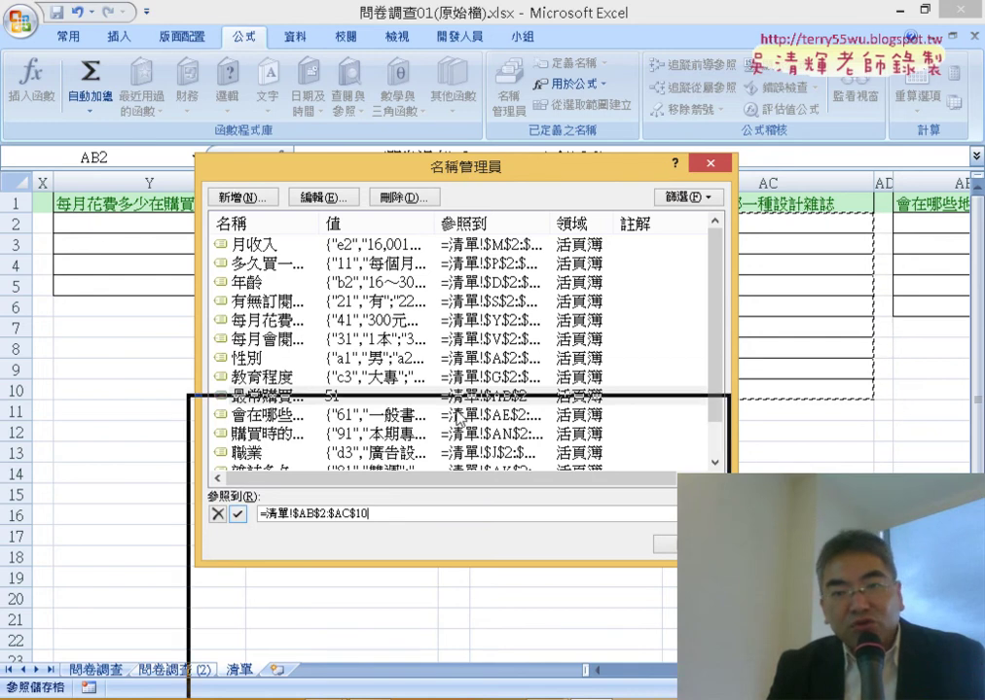
pyautogui.moveTo(566, 409); pyautogui.dragTo(591, 212)
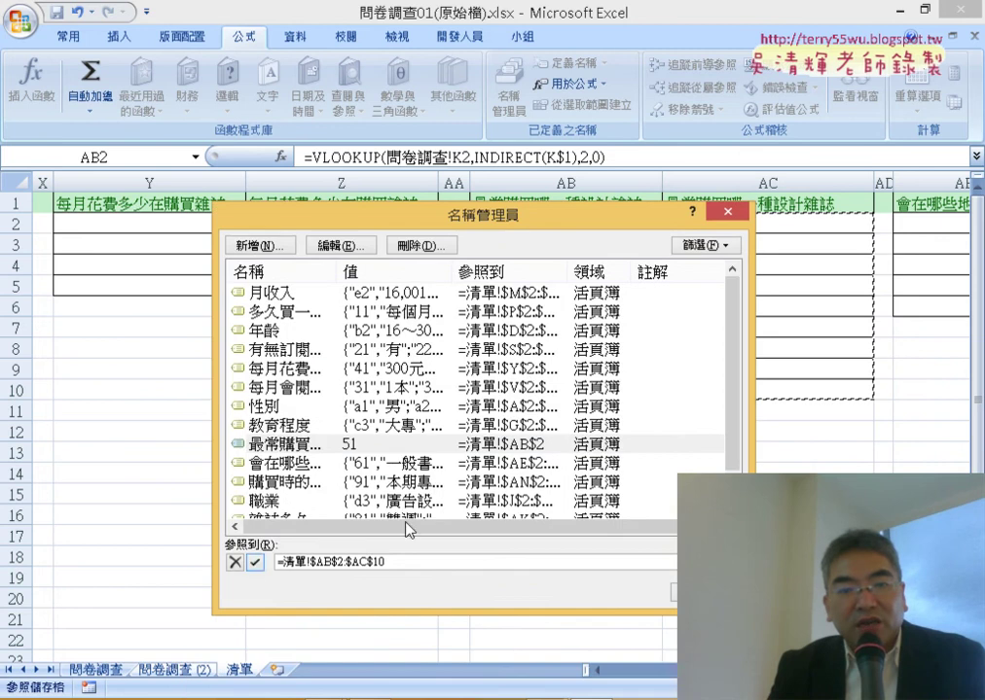
pyautogui.click(255, 568)
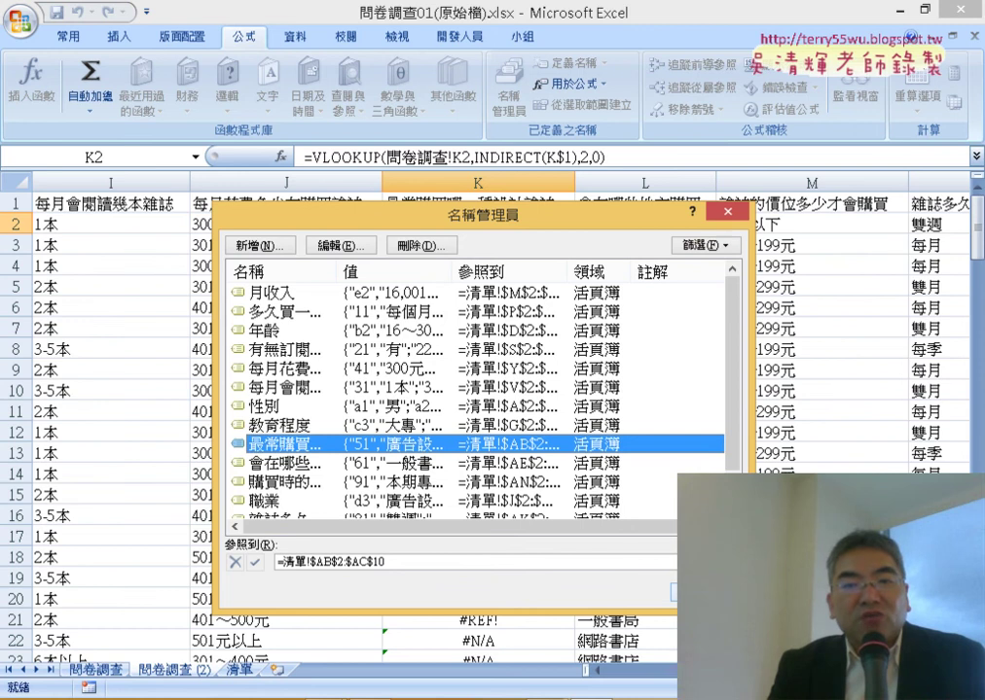
pyautogui.press('Tab')
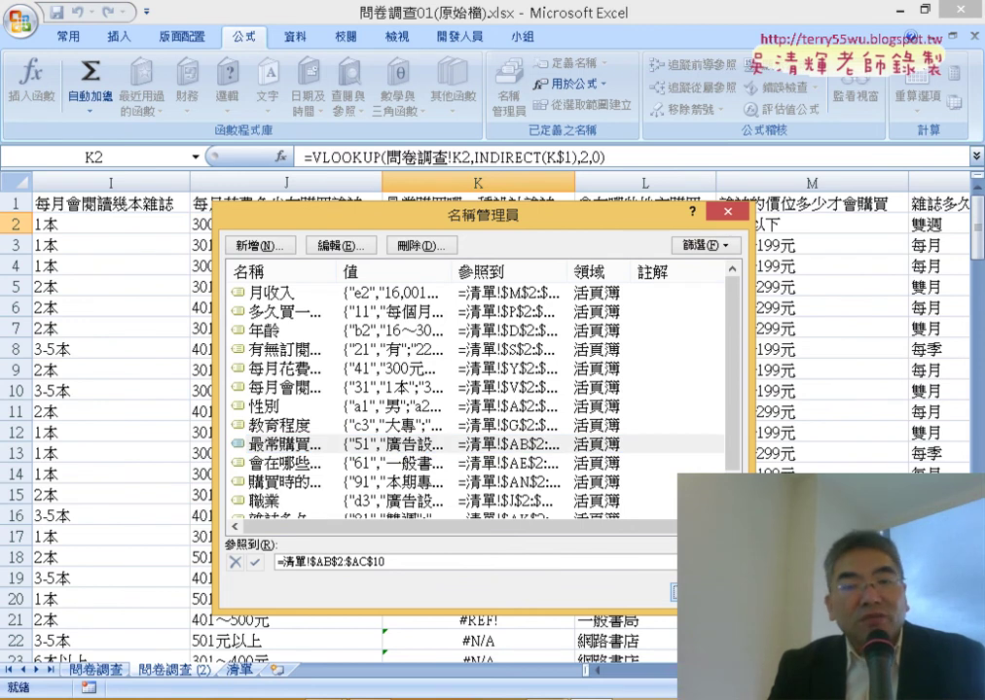
pyautogui.press('Escape')
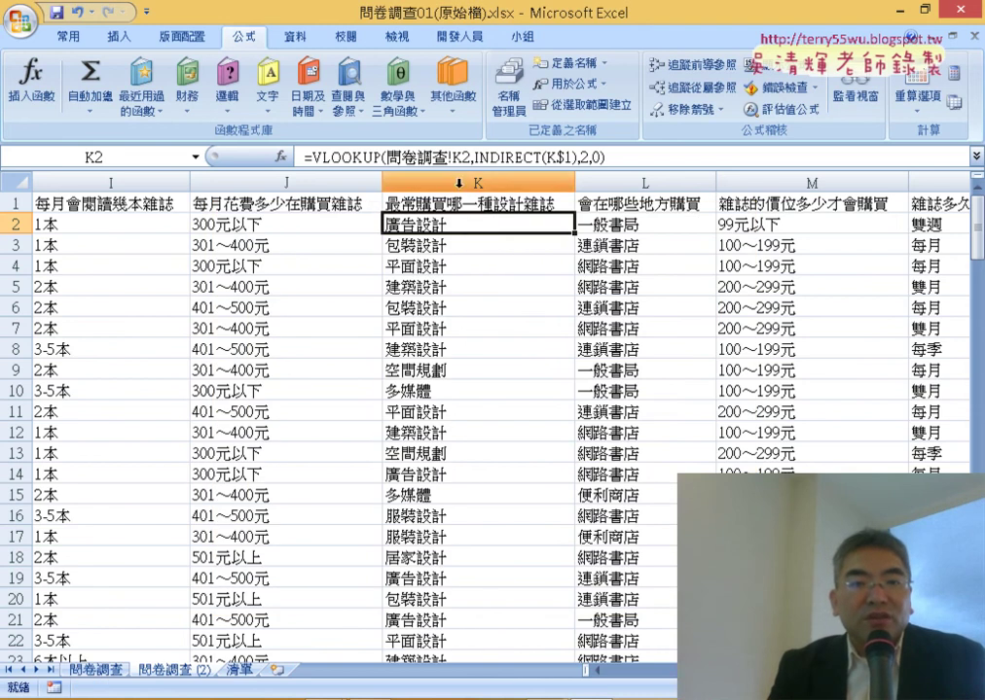
# Scroll back to column A and edit cell B2's gender VLOOKUP formula
pyautogui.click(456, 183)
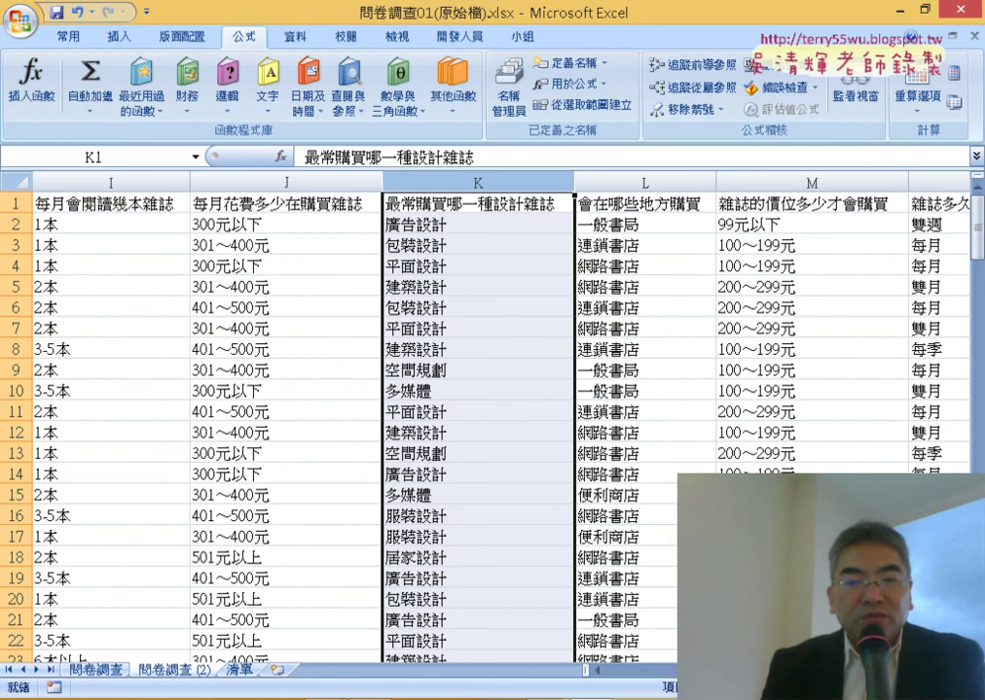
pyautogui.hscroll(-5, 516, 545)
pyautogui.hscroll(-3, 516, 545)
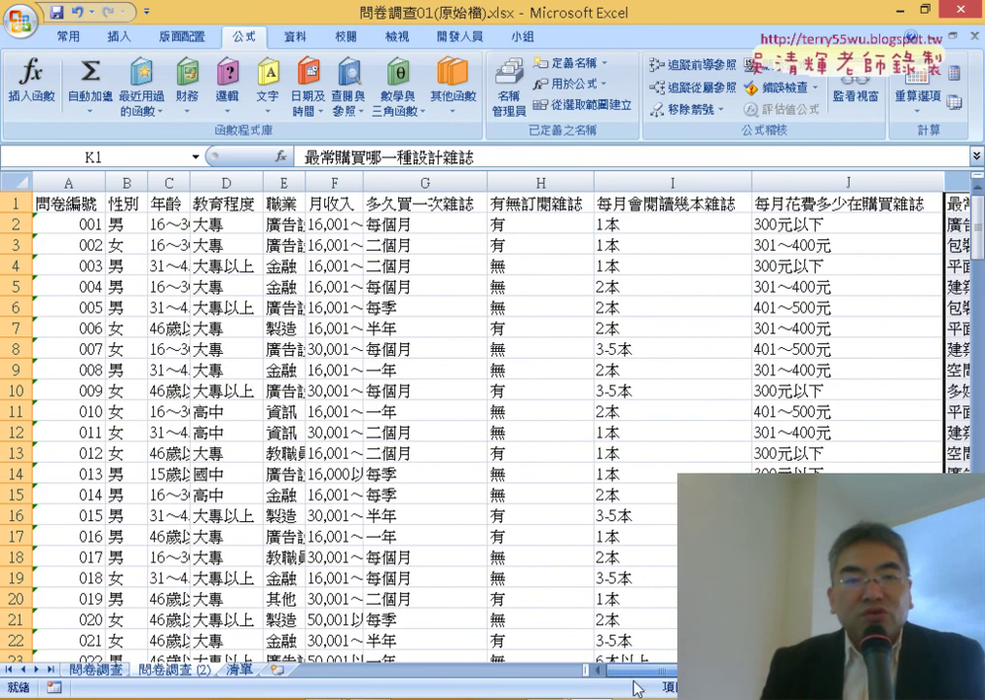
pyautogui.click(131, 225)
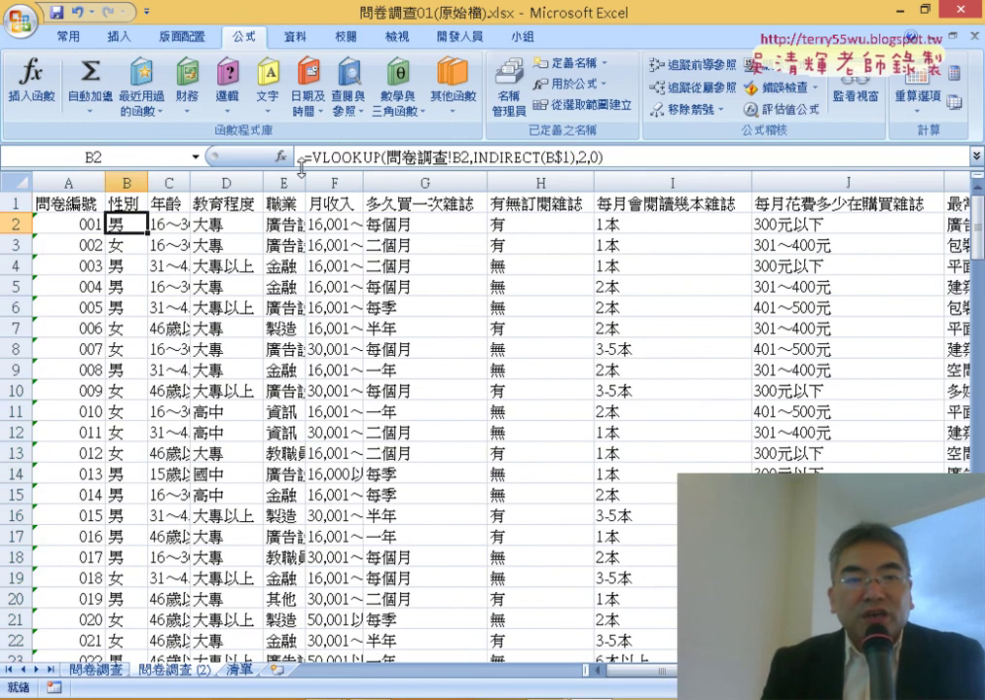
pyautogui.click(340, 155)
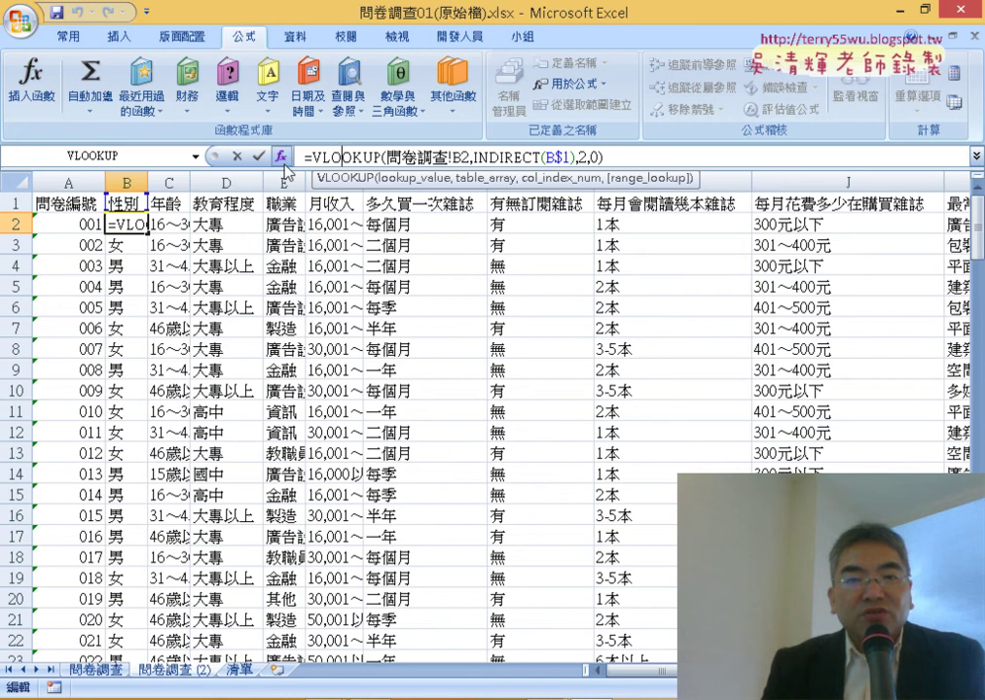
# In the VLOOKUP arguments, set Range_lookup to 0 and explain the INDIRECT(B$1) table array
pyautogui.click(281, 155)
pyautogui.click(387, 341)
pyautogui.moveTo(429, 341); pyautogui.dragTo(348, 340)
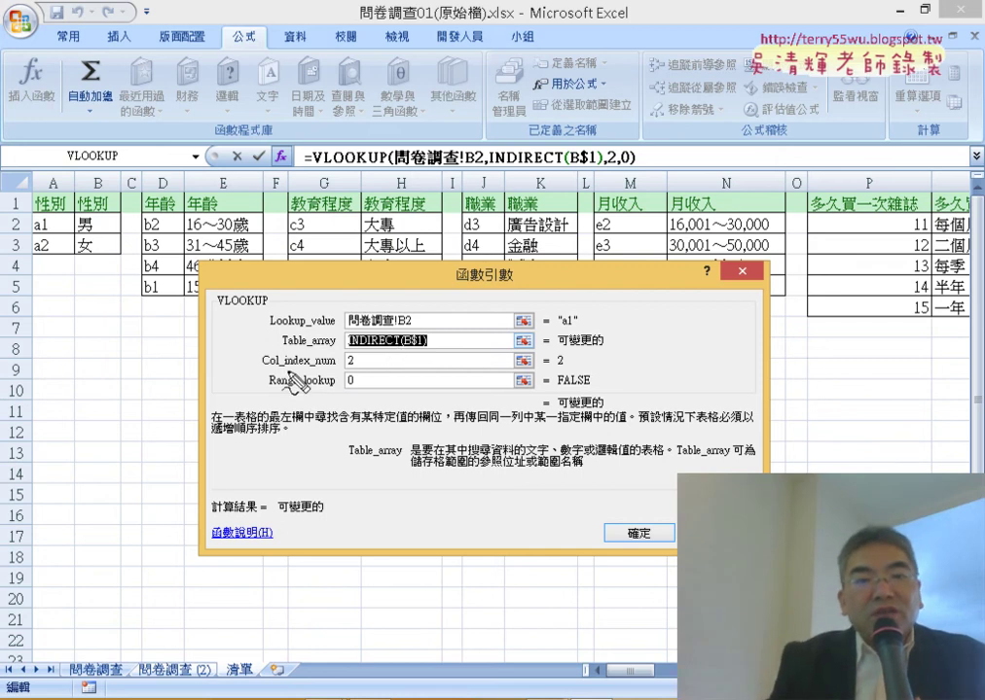
pyautogui.click(346, 379)
pyautogui.write('0')
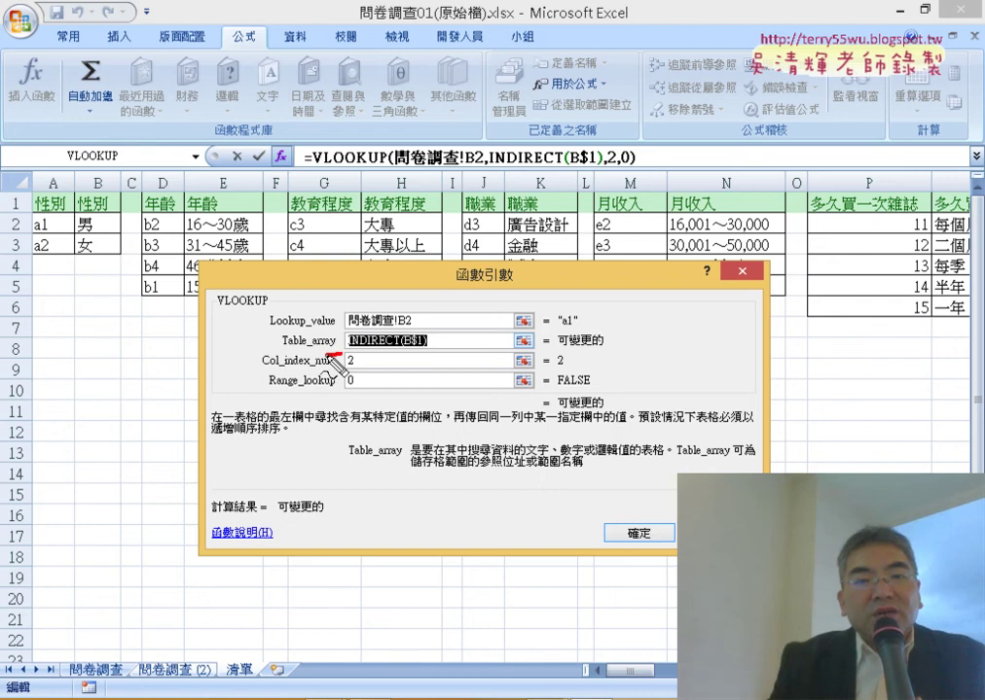
pyautogui.moveTo(338, 343)
pyautogui.mouseDown()
pyautogui.moveTo(302, 329)
pyautogui.moveTo(374, 364)
pyautogui.mouseUp()
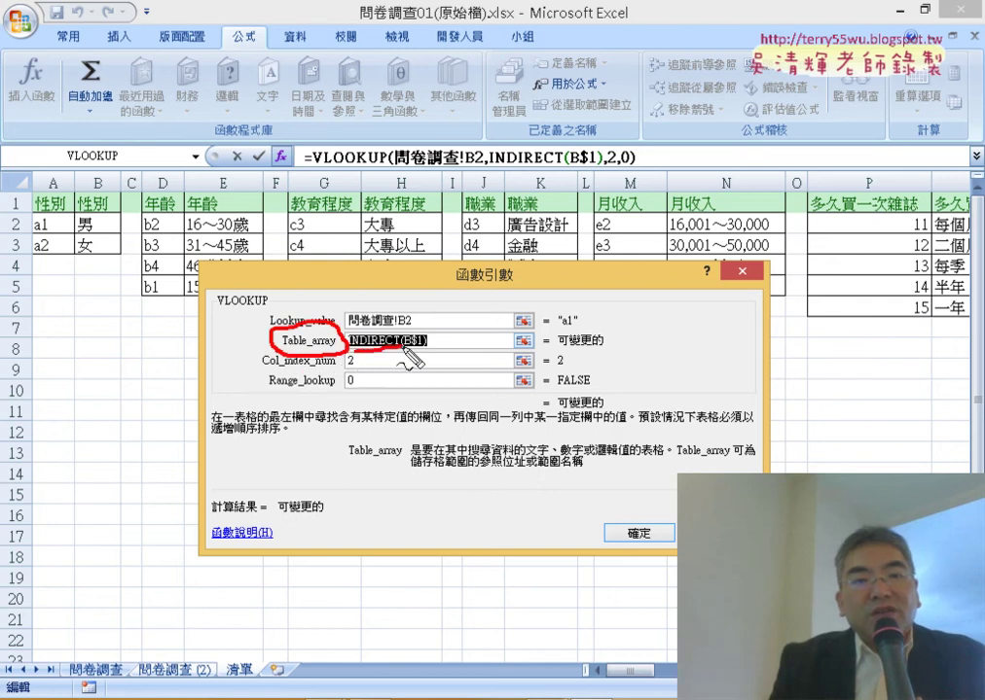
pyautogui.moveTo(352, 347); pyautogui.dragTo(436, 322)
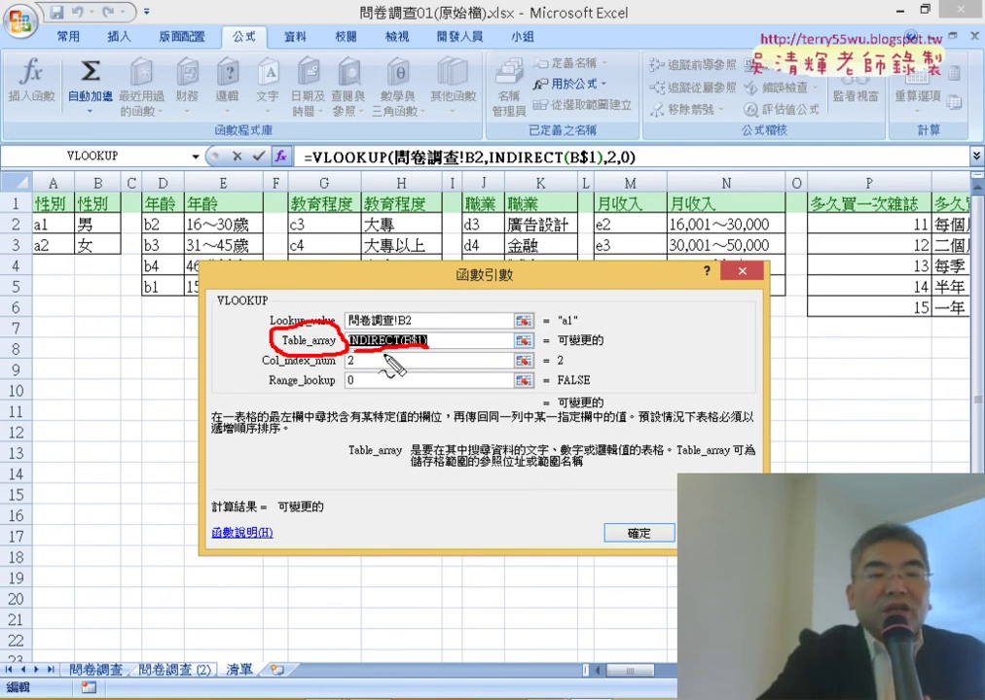
pyautogui.press('Escape')
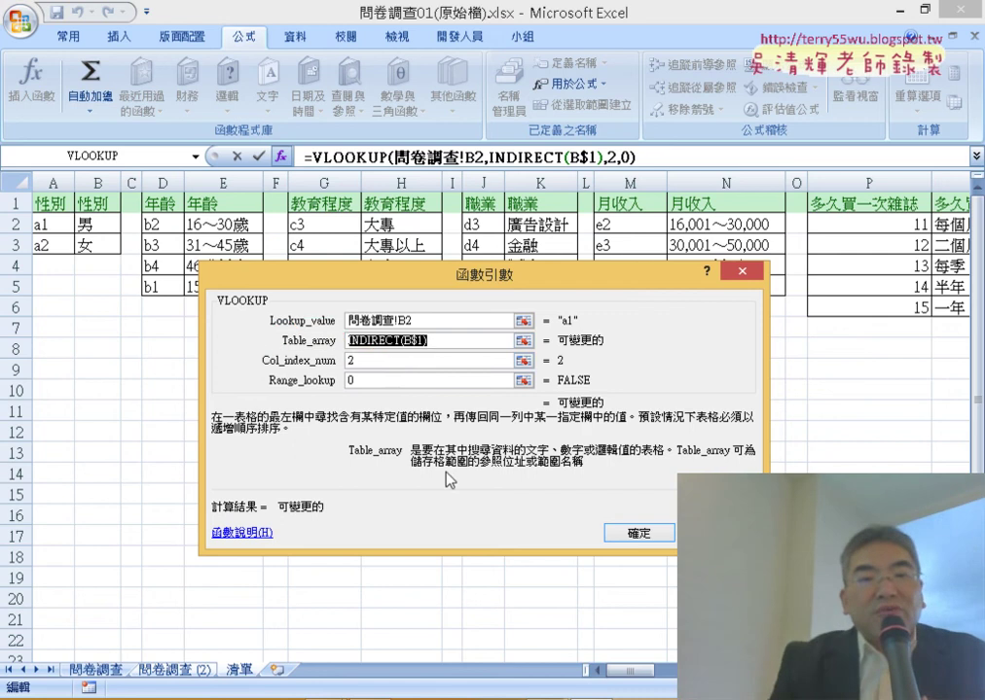
# Set the column index to 2 and commit B2's VLOOKUP so it returns 男
pyautogui.click(363, 362)
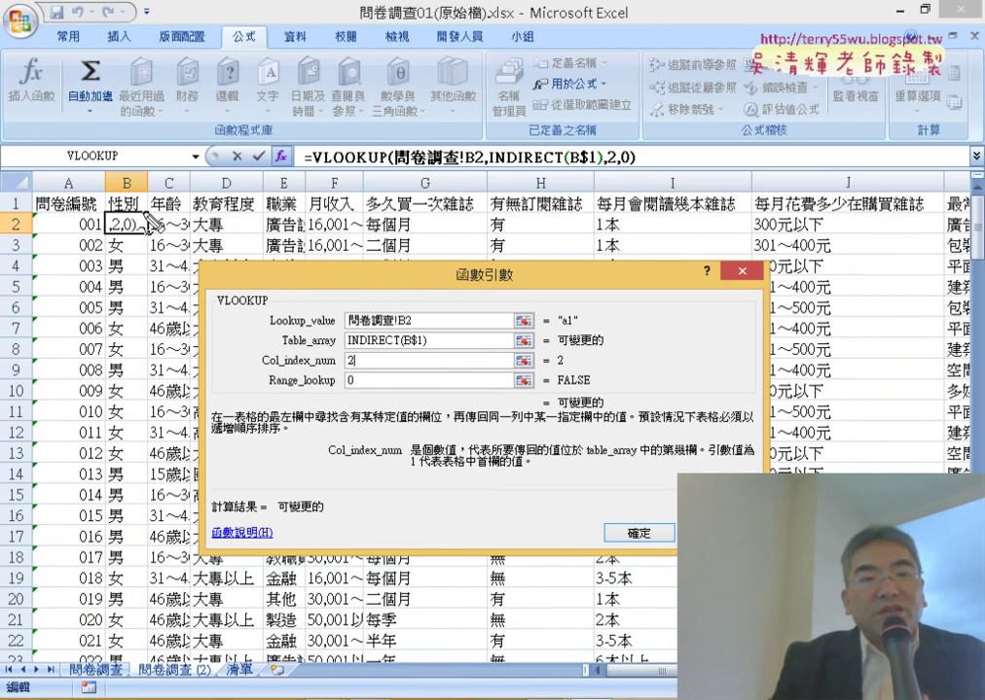
pyautogui.moveTo(103, 206)
pyautogui.mouseDown()
pyautogui.moveTo(129, 181)
pyautogui.moveTo(146, 208)
pyautogui.mouseUp()
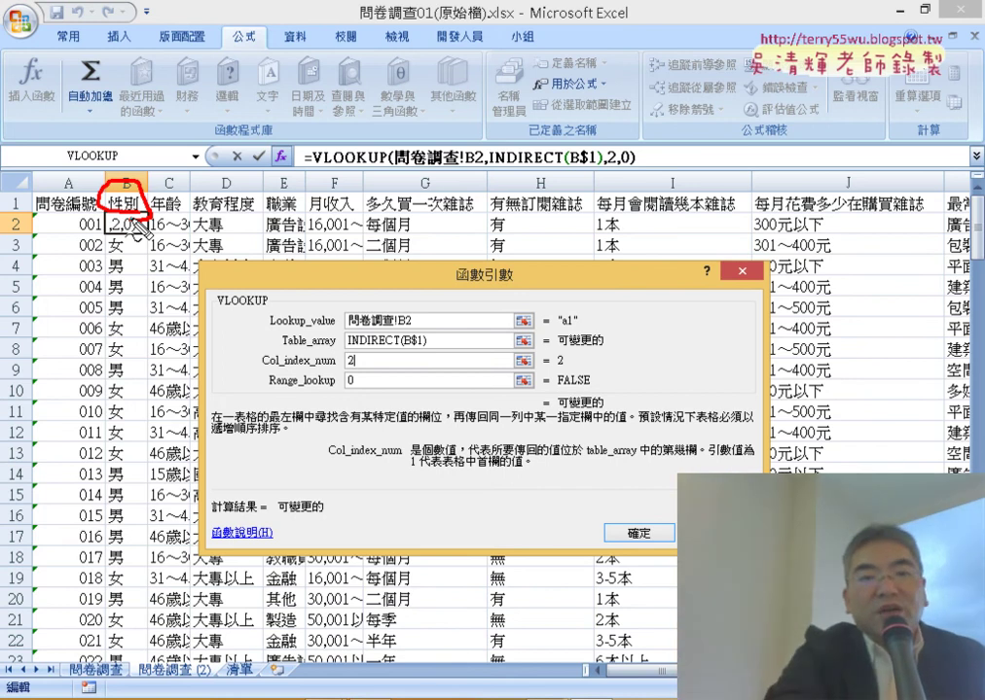
pyautogui.press('Escape')
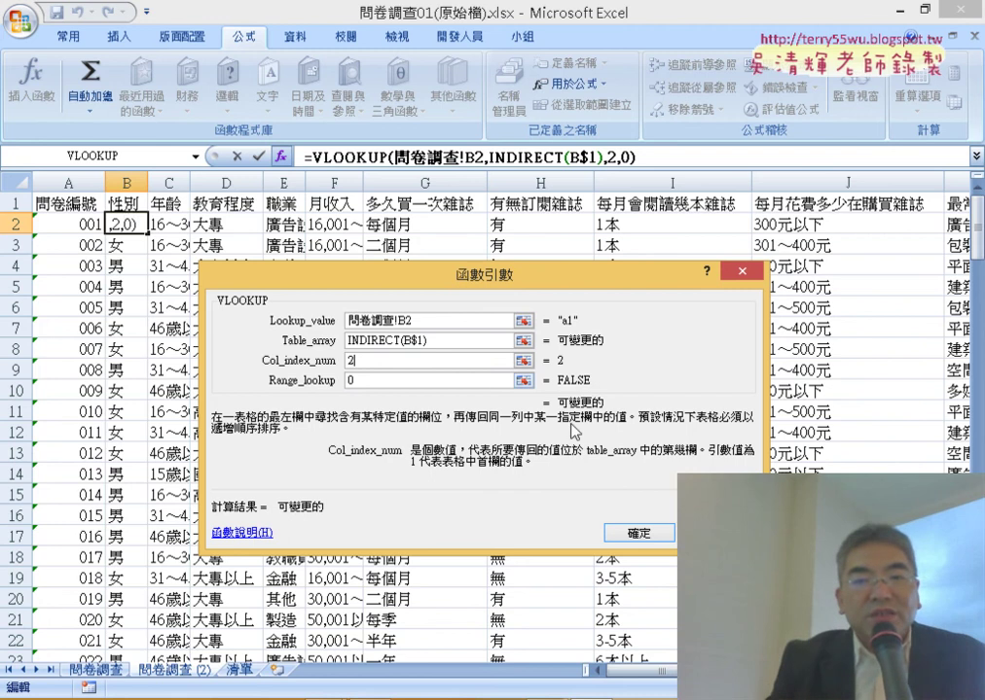
pyautogui.press('Return')
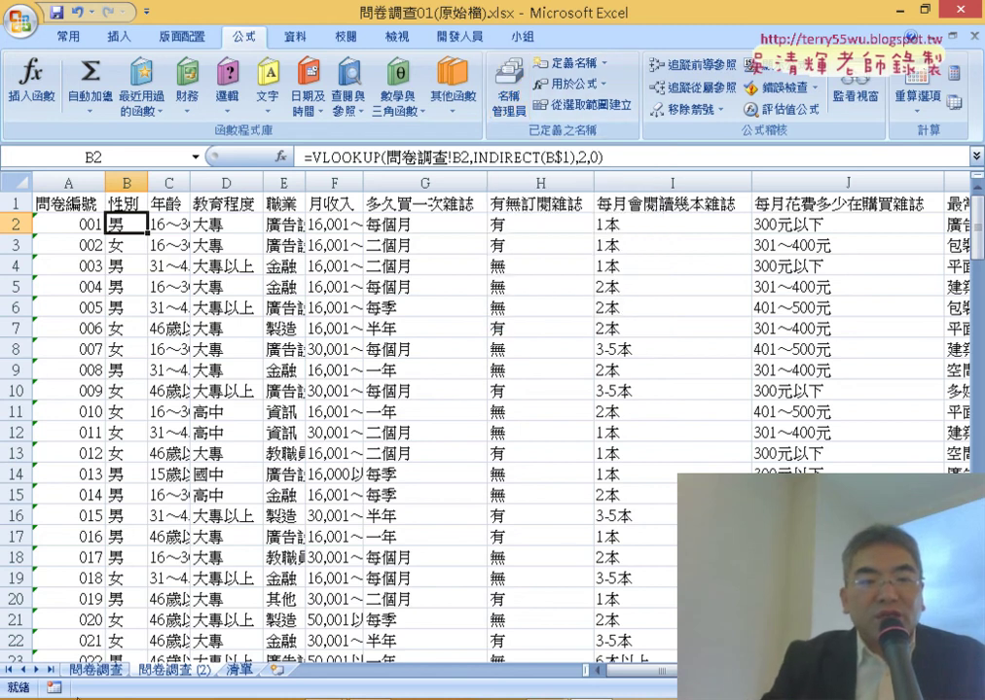
# Compare the coded 問卷調查 sheet with the decoded 問卷調查 (2) sheet, then switch to PowerPoint
pyautogui.click(90, 675)
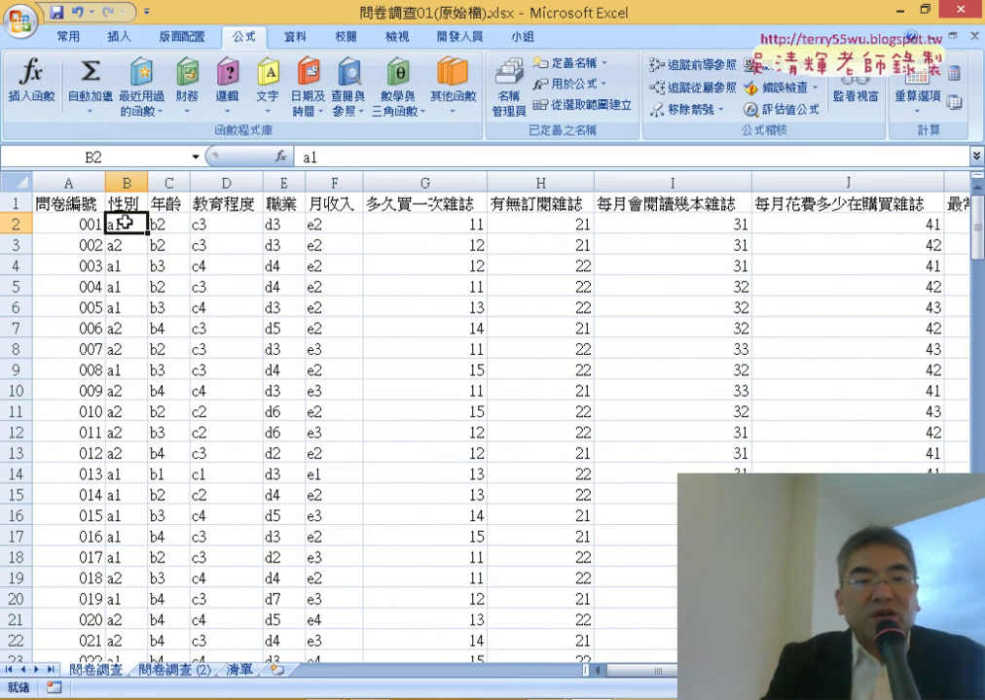
pyautogui.click(172, 671)
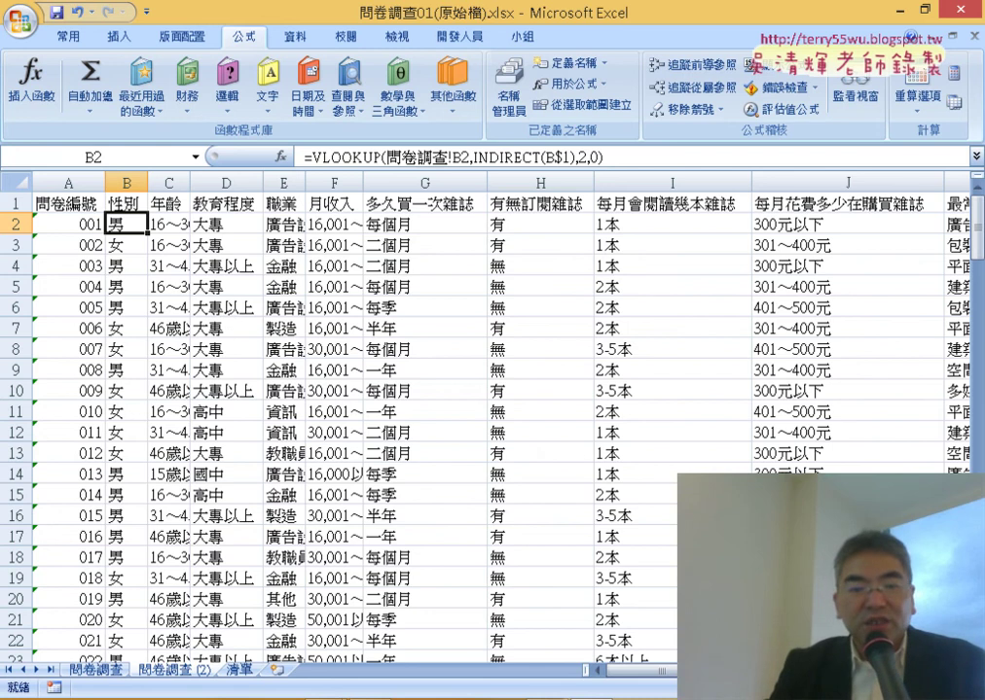
pyautogui.hotkey('alt', 'Tab')
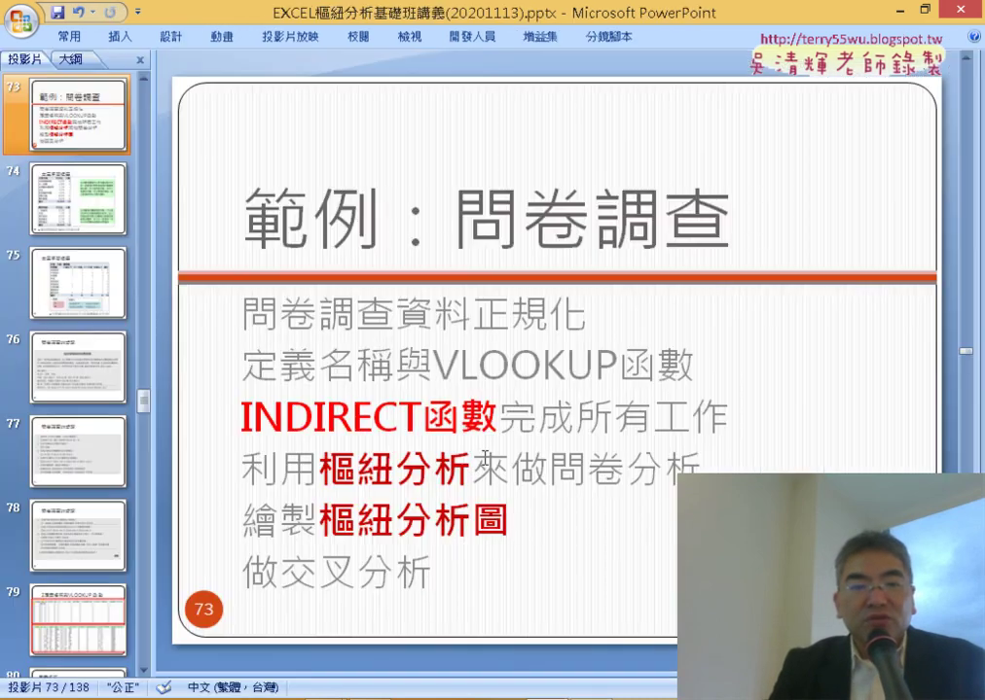
# Page through lecture slides 74 to 84, ending on '利用樞紐分析來做統計'
pyautogui.press('pagedown')
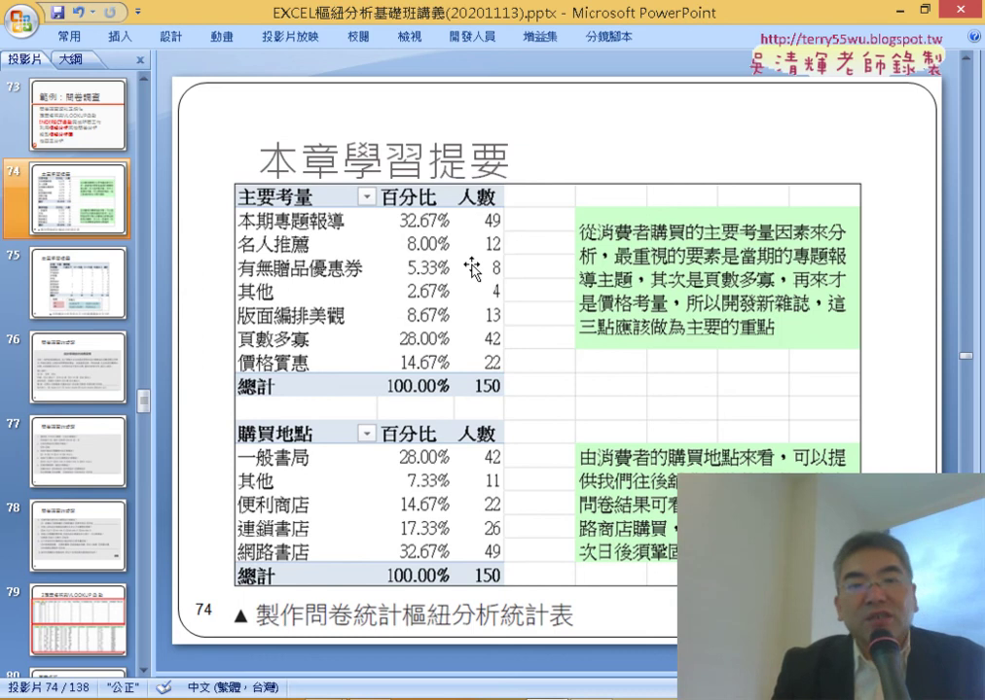
pyautogui.scroll(-1, 471, 270)
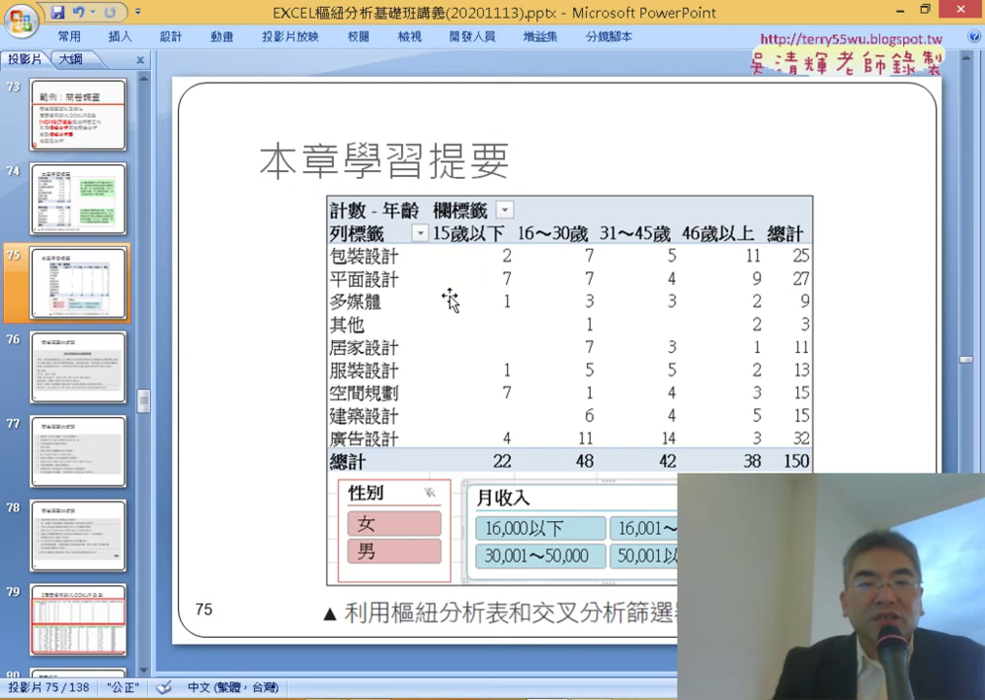
pyautogui.scroll(-1, 449, 301)
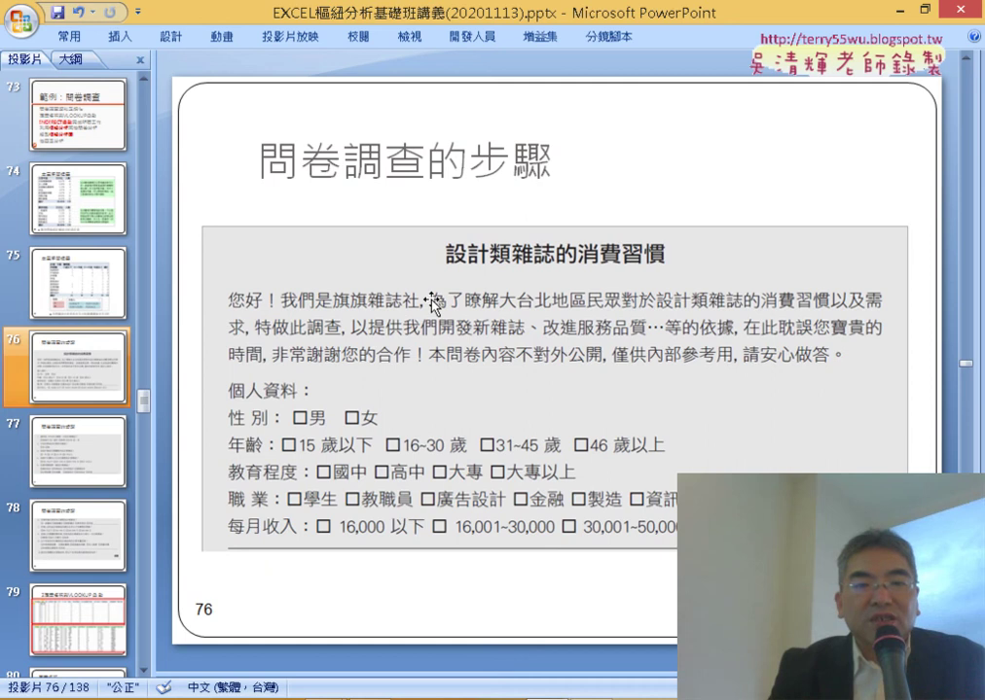
pyautogui.scroll(-1, 438, 303)
pyautogui.scroll(-1, 438, 303)
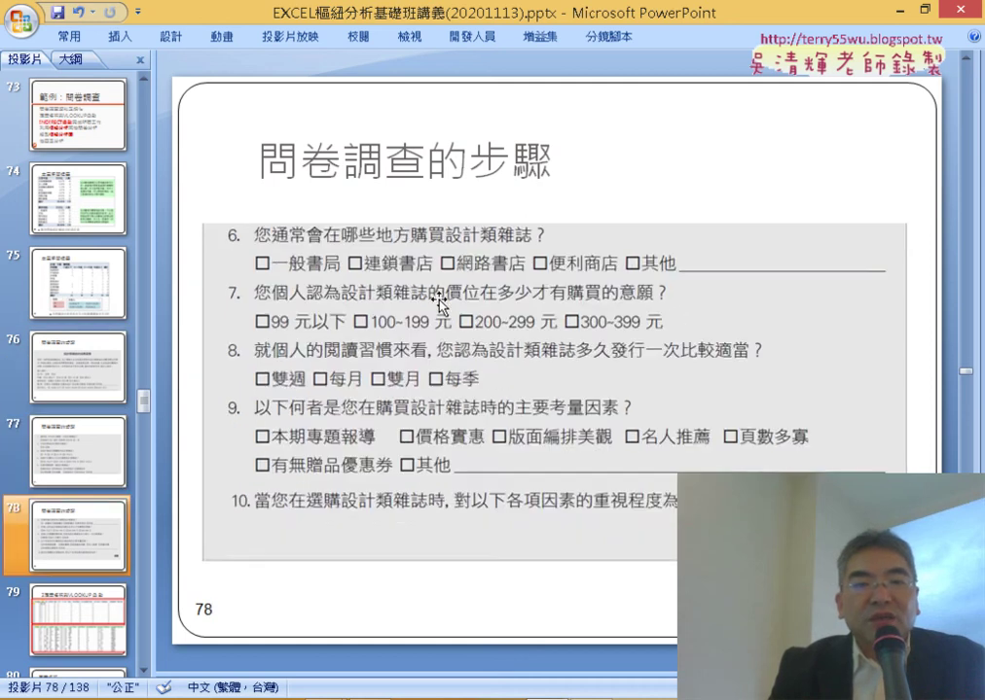
pyautogui.scroll(-1, 438, 303)
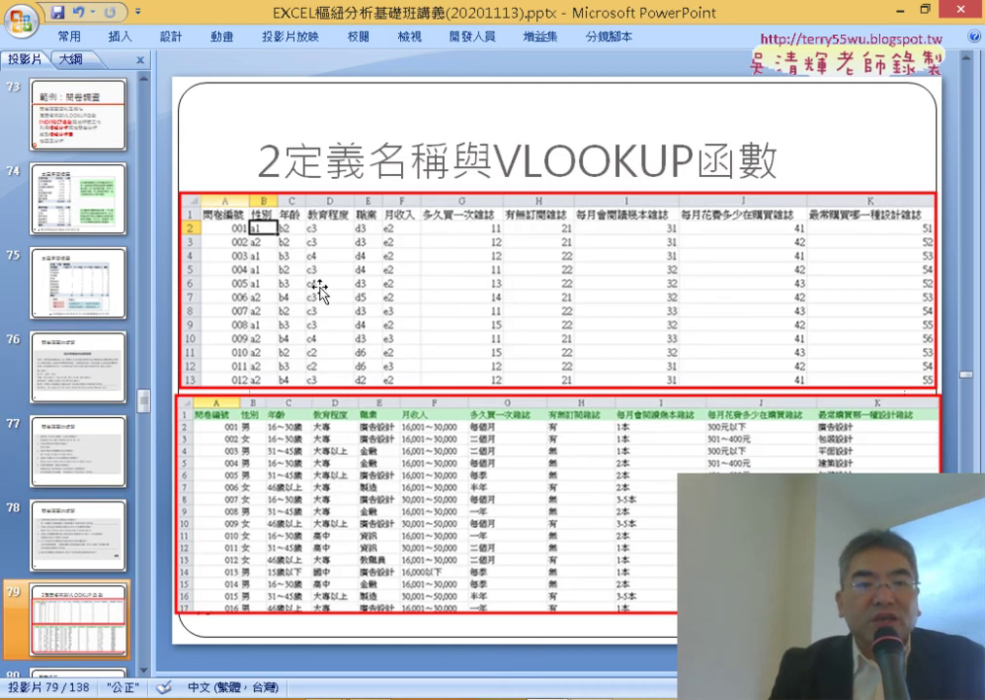
pyautogui.scroll(-1, 318, 287)
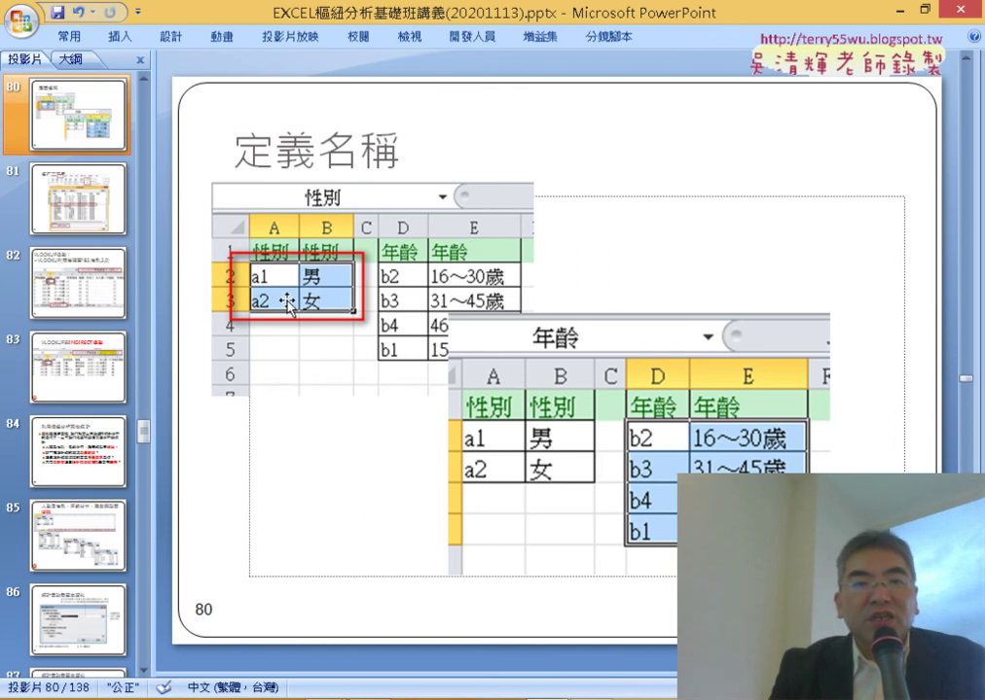
pyautogui.scroll(-1, 253, 285)
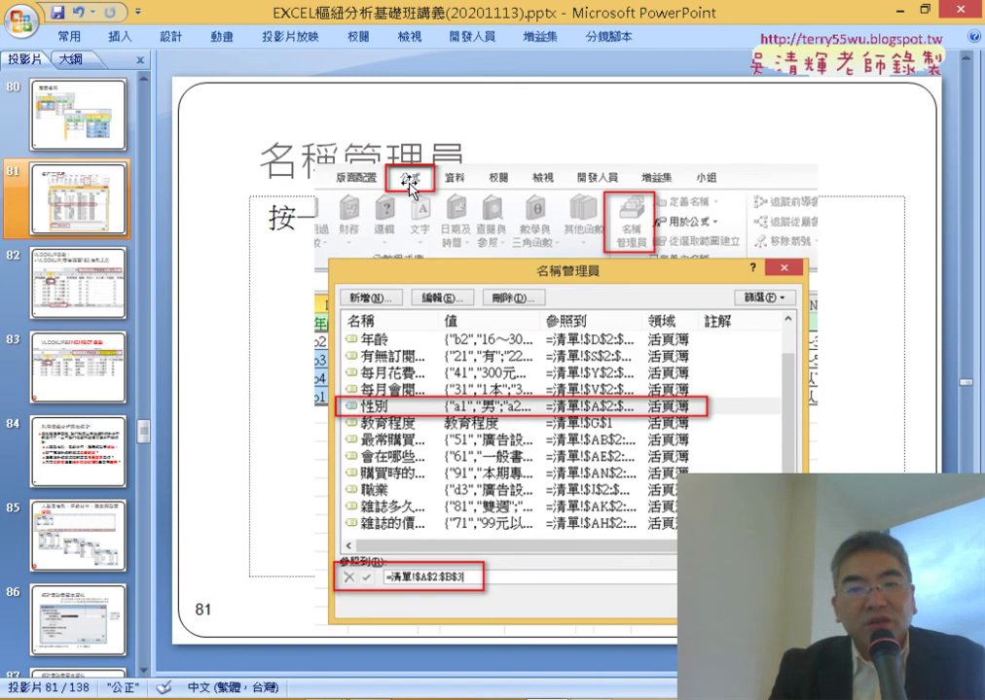
pyautogui.scroll(-1, 611, 264)
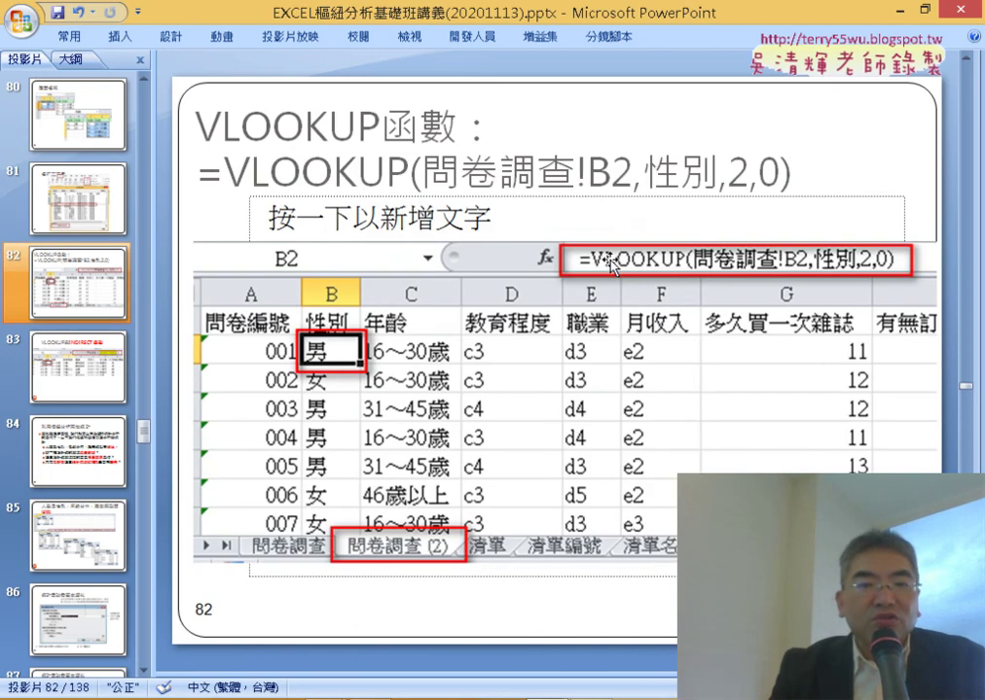
pyautogui.scroll(-1, 536, 255)
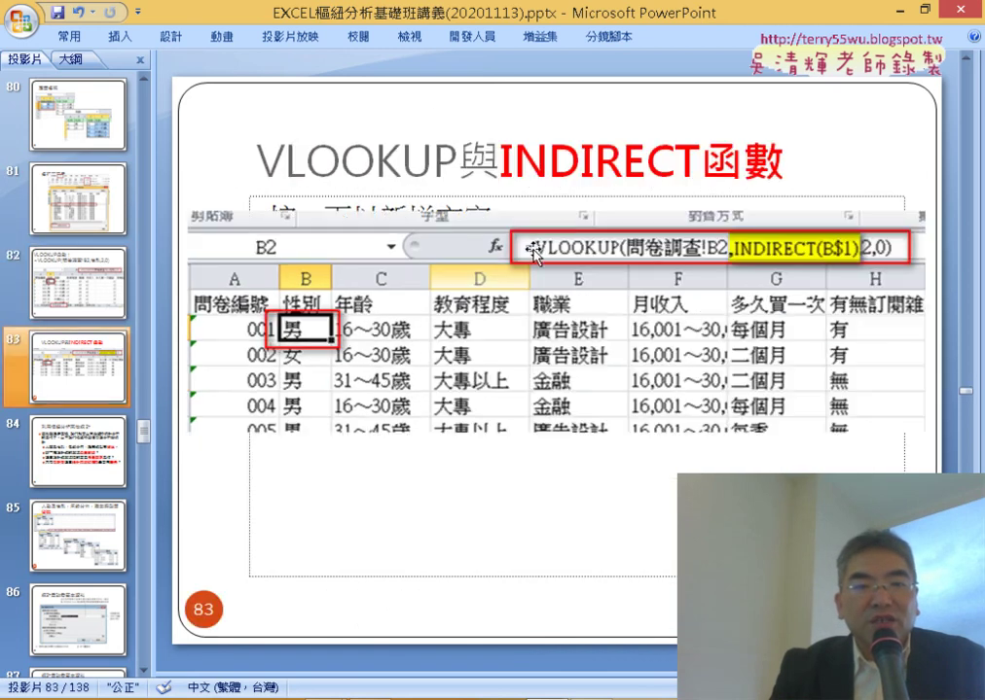
pyautogui.scroll(-1, 526, 241)
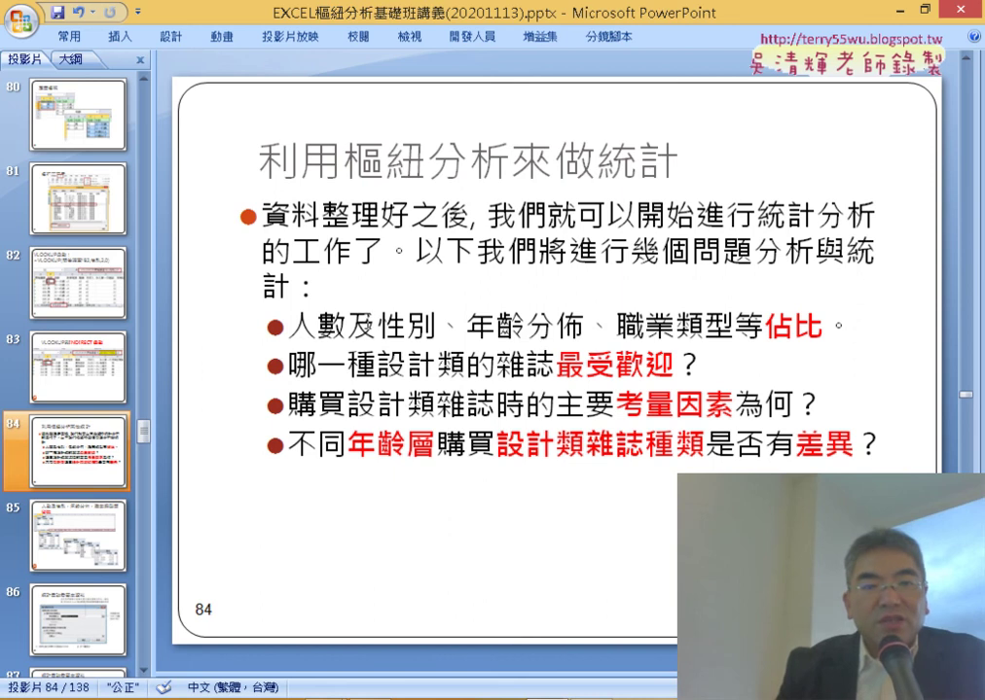
# Highlight 性別, 年齡分佈 and 佔比 on slide 84, then advance to slide 85
pyautogui.moveTo(377, 327); pyautogui.dragTo(435, 331)
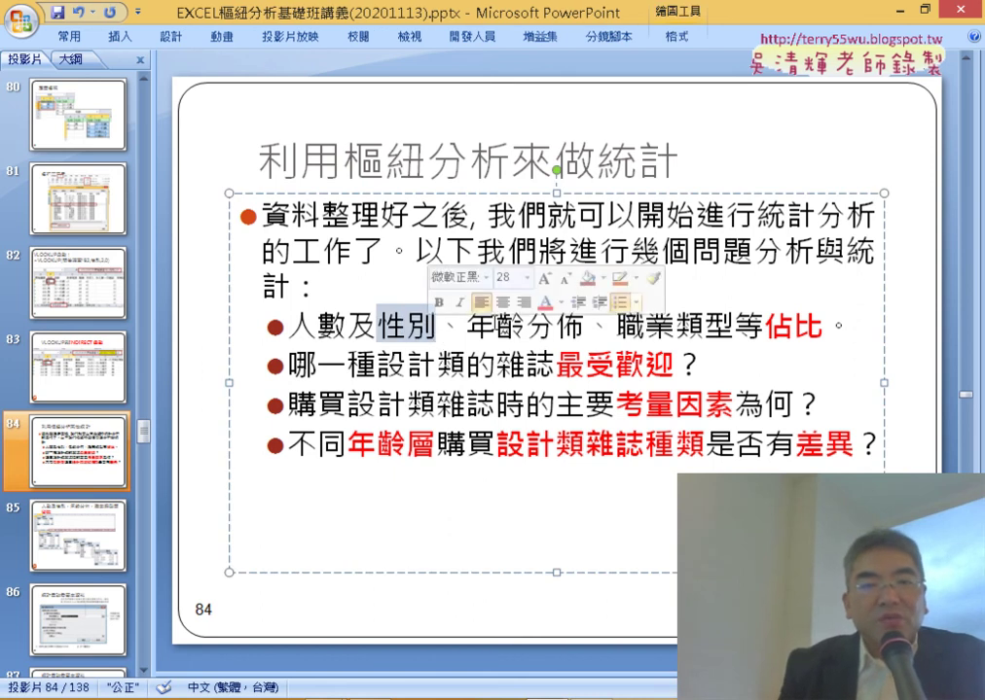
pyautogui.click(465, 323)
pyautogui.moveTo(465, 323); pyautogui.dragTo(584, 325)
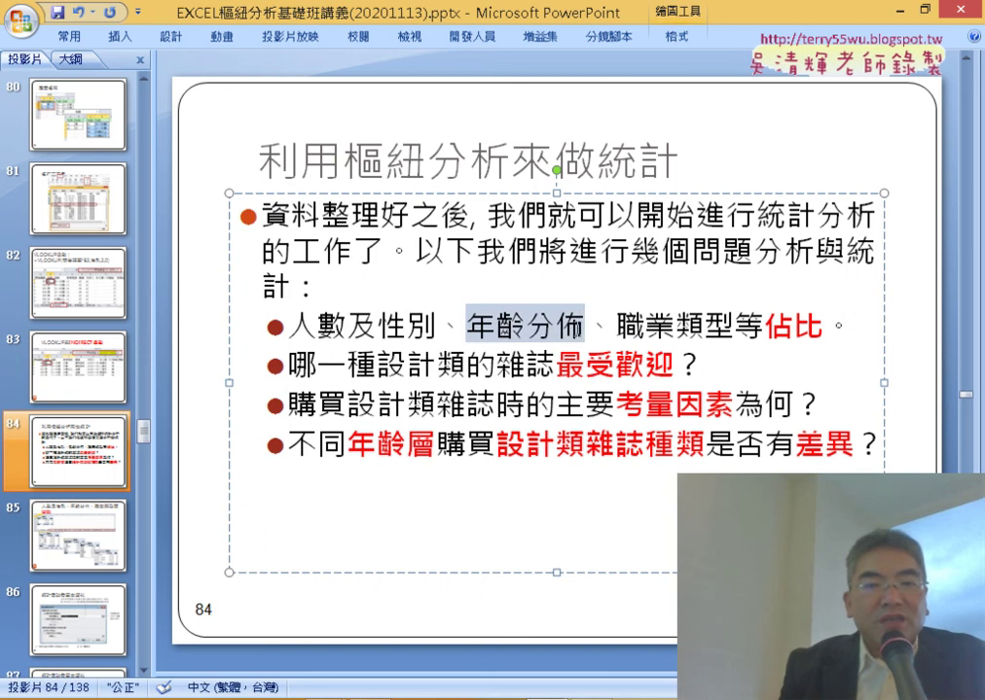
pyautogui.moveTo(825, 326); pyautogui.dragTo(766, 325)
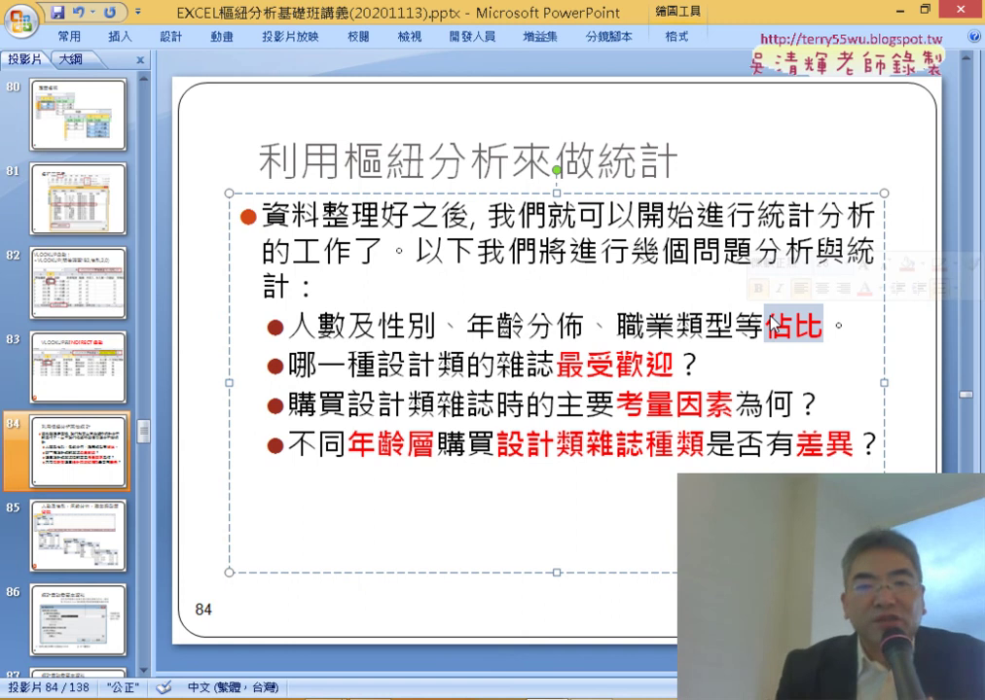
pyautogui.press('pagedown')
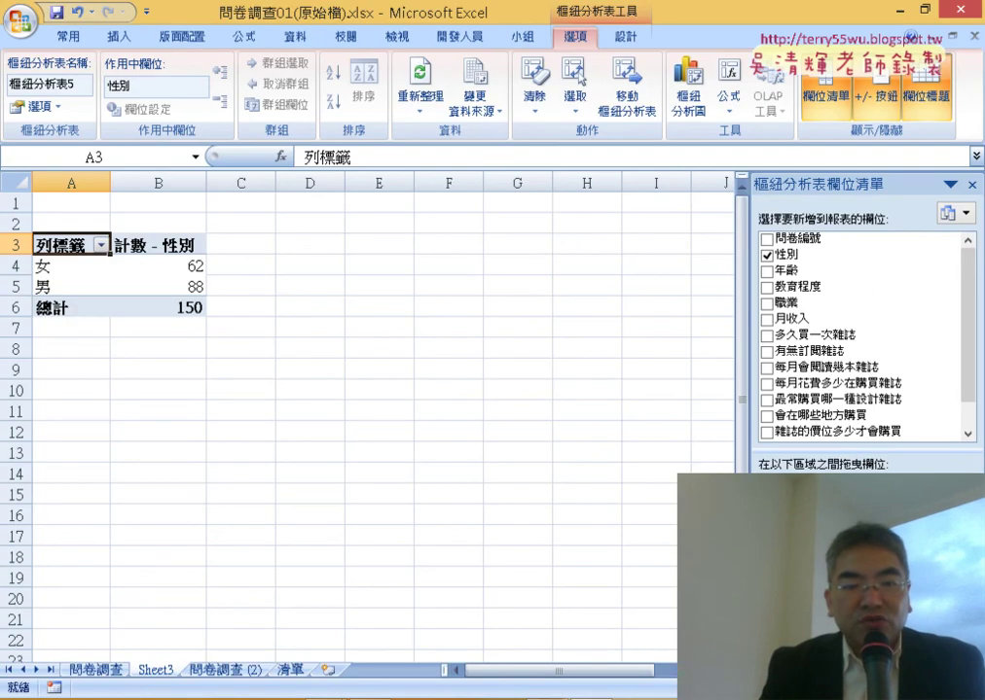
# Delete the Sheet3 worksheet permanently
pyautogui.rightClick(169, 670)
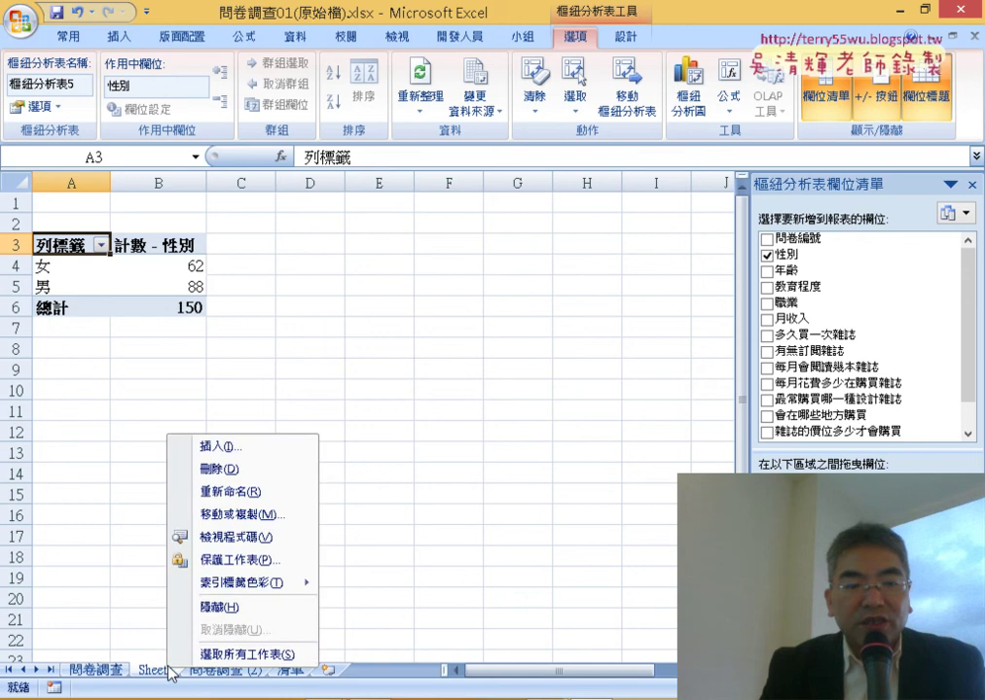
pyautogui.click(223, 470)
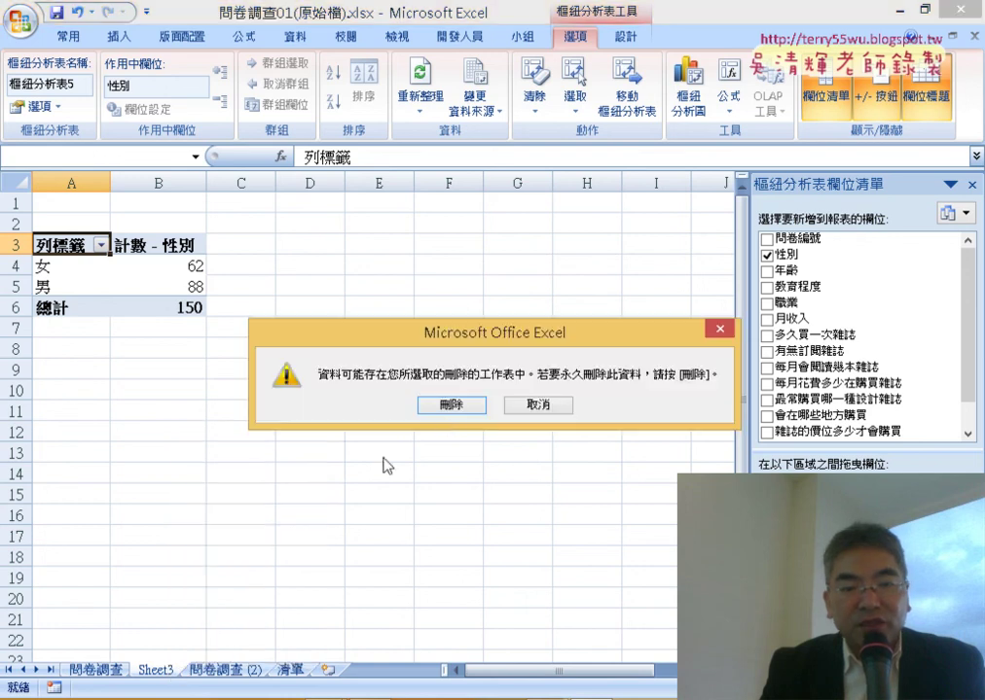
pyautogui.click(446, 409)
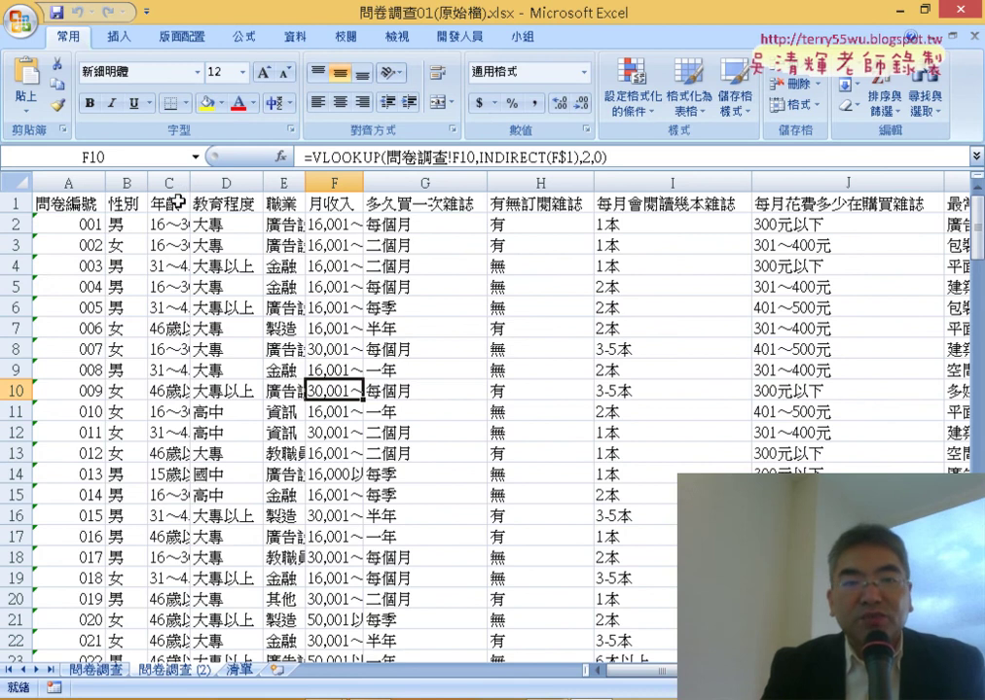
# Insert a new pivot table on a new sheet from the 問卷調查 (2) data A1:O151
pyautogui.click(130, 223)
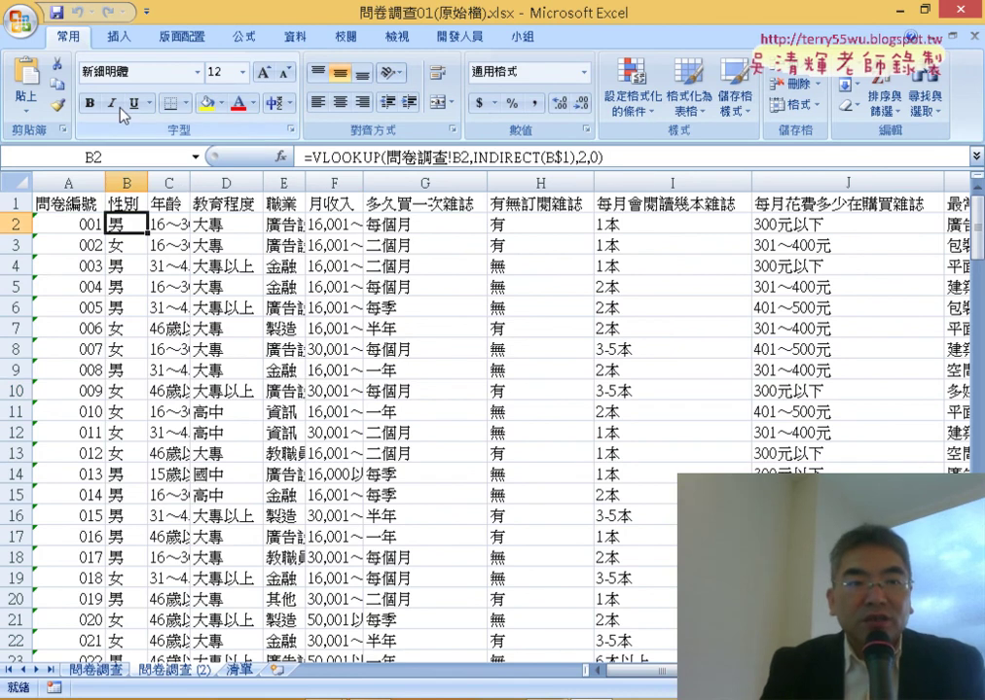
pyautogui.click(119, 36)
pyautogui.click(27, 82)
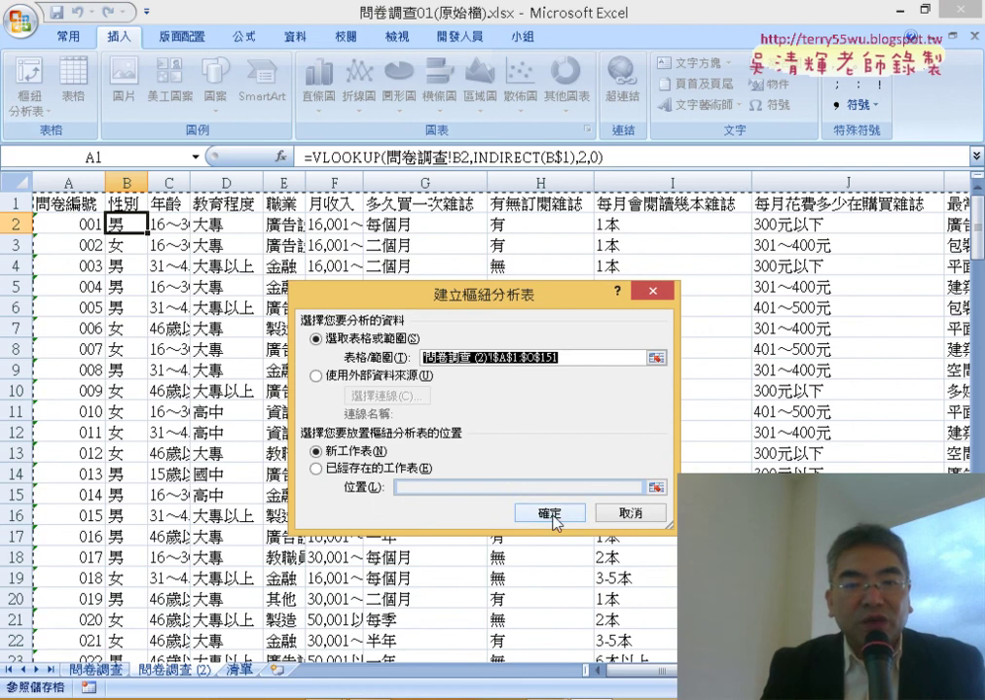
pyautogui.click(551, 514)
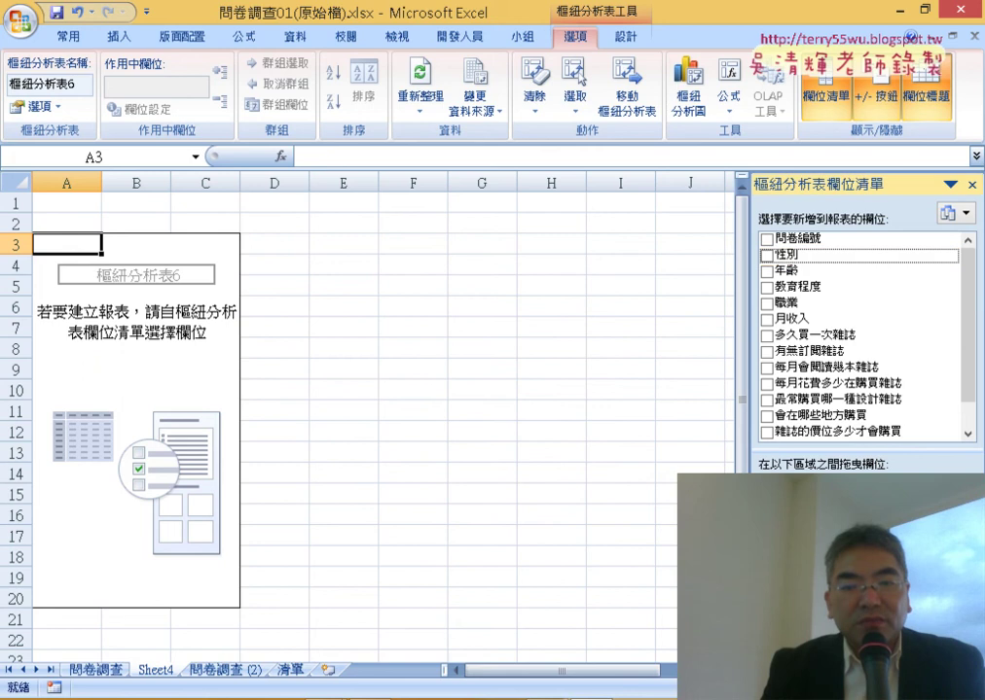
# Put 性別 in the Values area so the pivot counts 女 62, 男 88, total 150
pyautogui.click(766, 255)
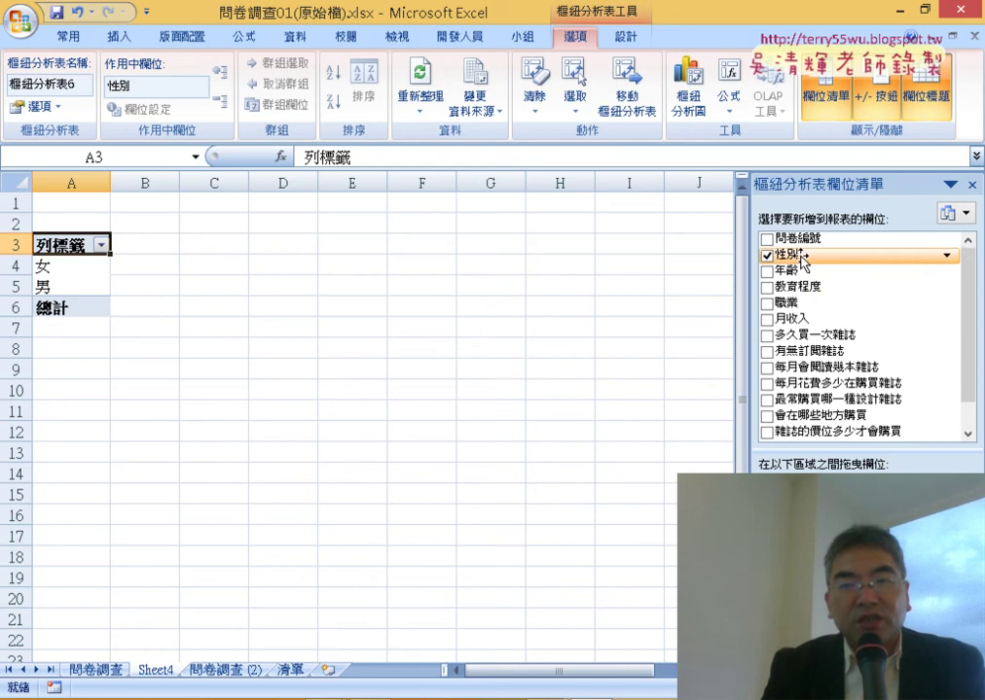
pyautogui.moveTo(802, 258); pyautogui.dragTo(842, 413)
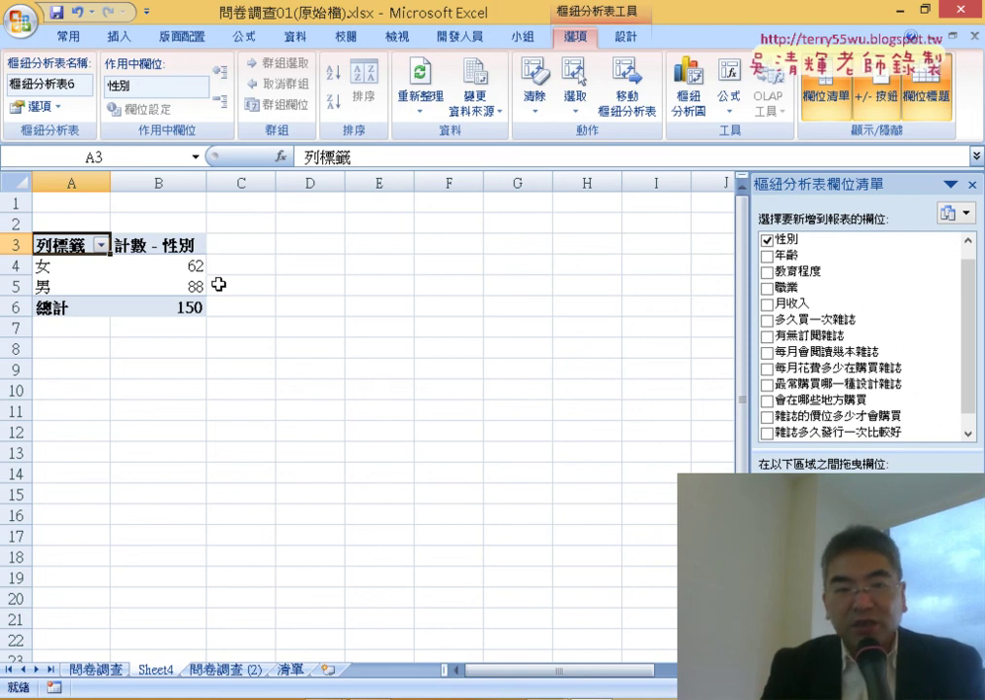
pyautogui.moveTo(168, 279)
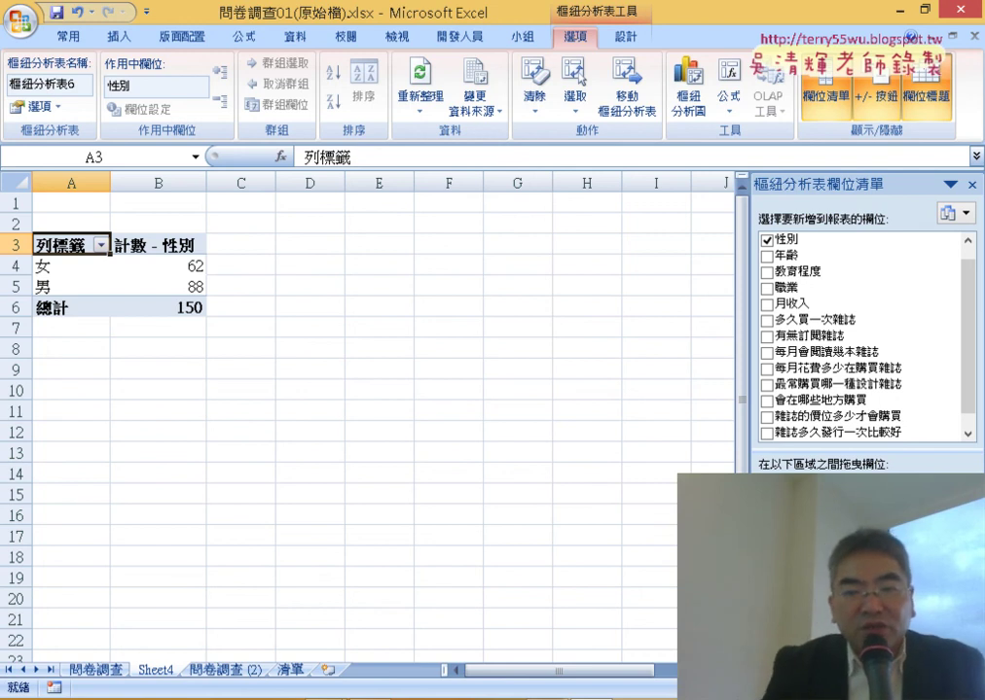
# Show the 性別 count as % of grand total: 女 41.33%, 男 58.67%, 總計 100.00%
pyautogui.click(847, 599)
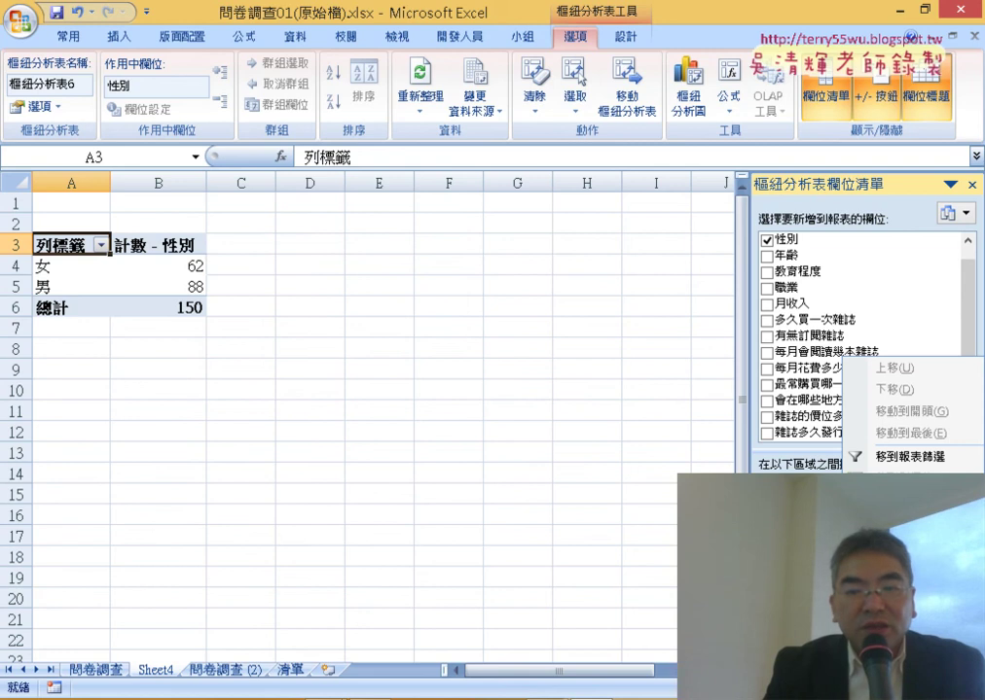
pyautogui.click(905, 572)
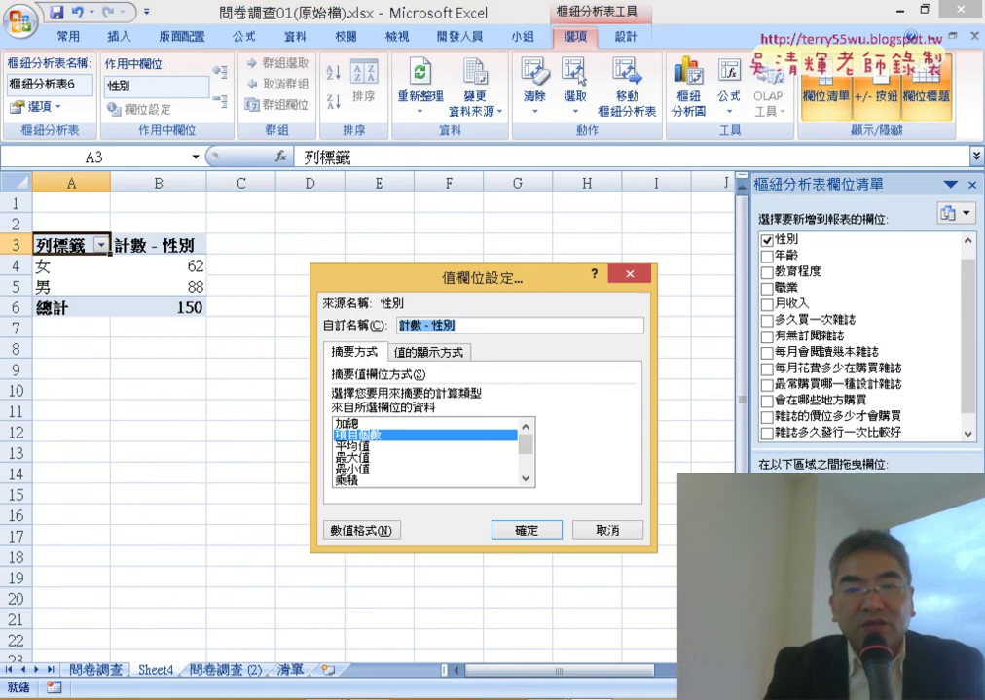
pyautogui.moveTo(469, 273); pyautogui.dragTo(391, 45)
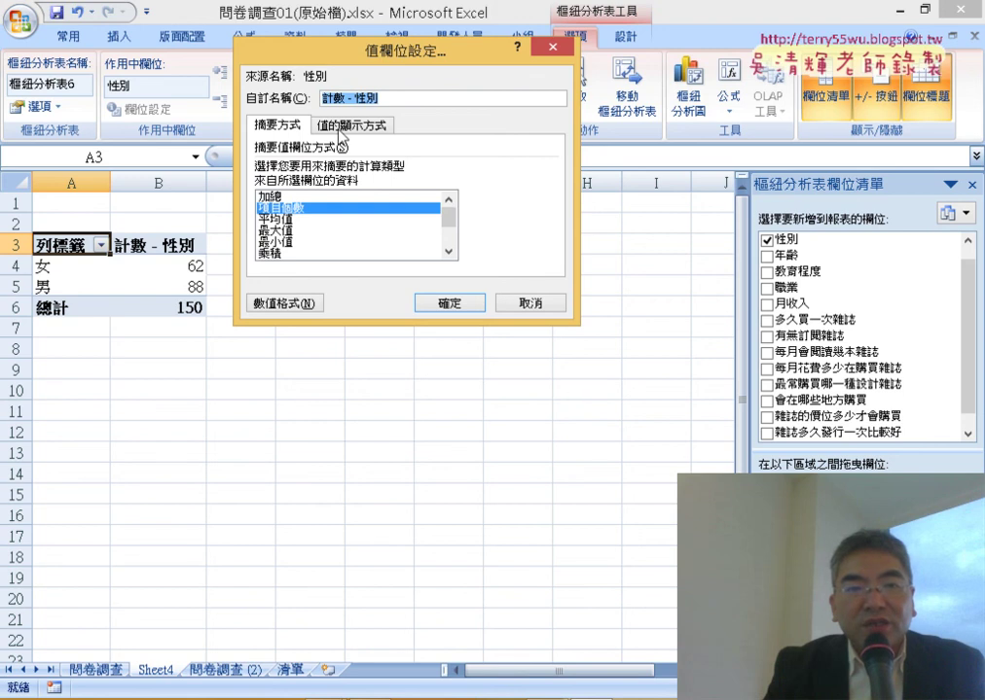
pyautogui.click(342, 126)
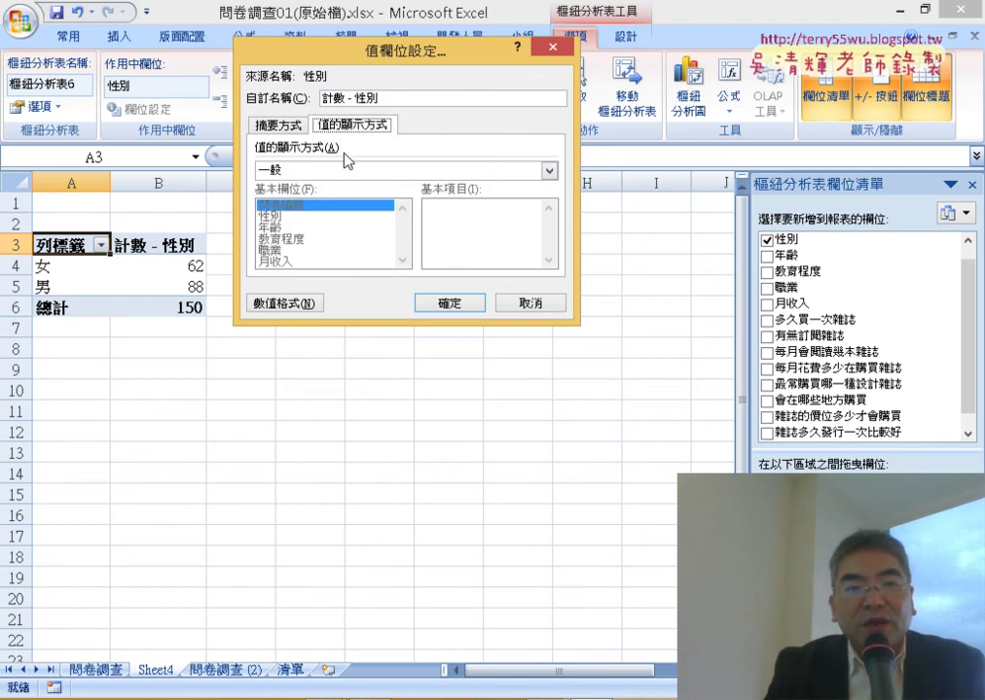
pyautogui.click(343, 171)
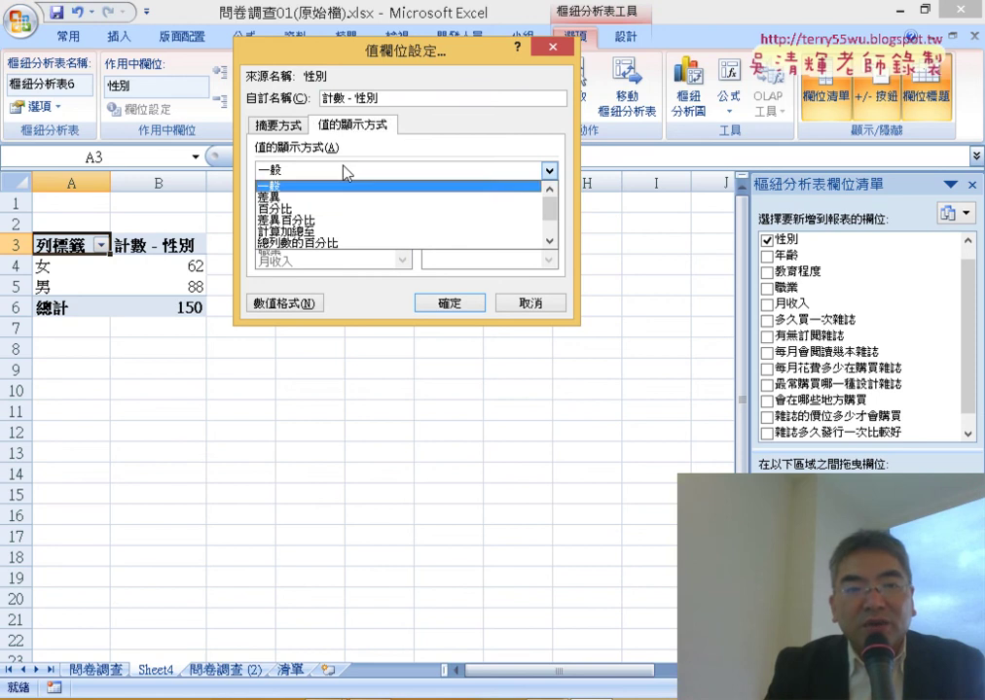
pyautogui.click(550, 242)
pyautogui.click(549, 242)
pyautogui.click(550, 242)
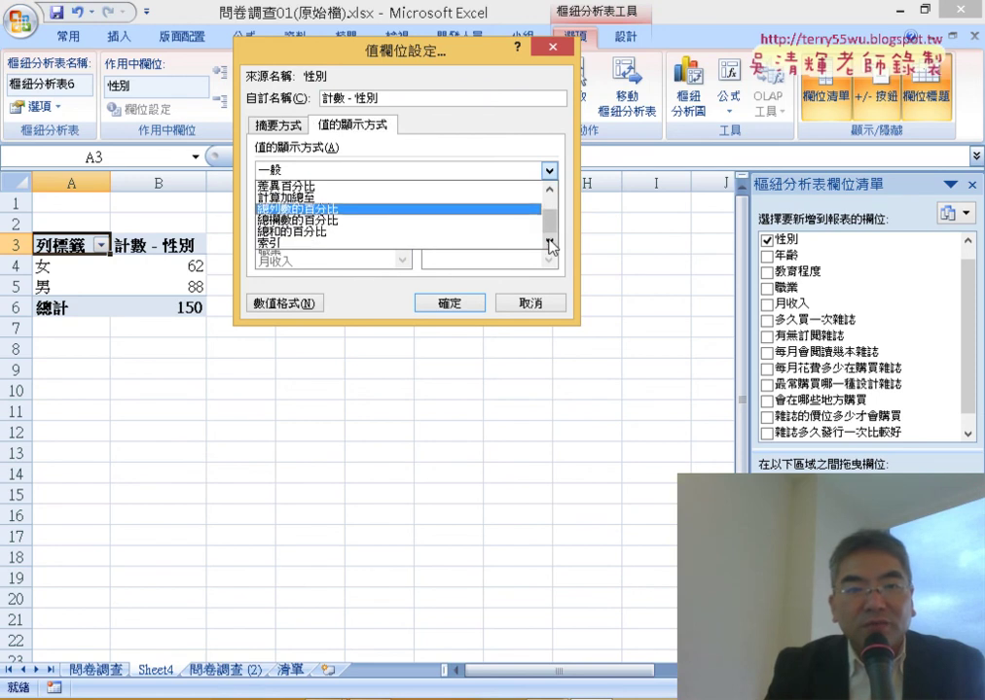
pyautogui.click(377, 232)
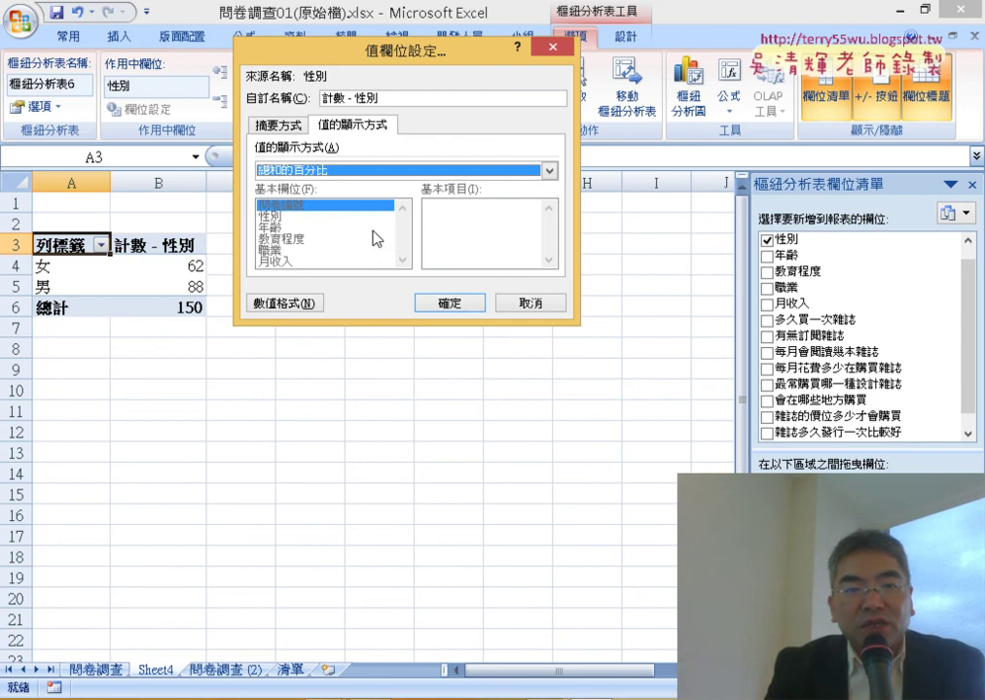
pyautogui.click(455, 310)
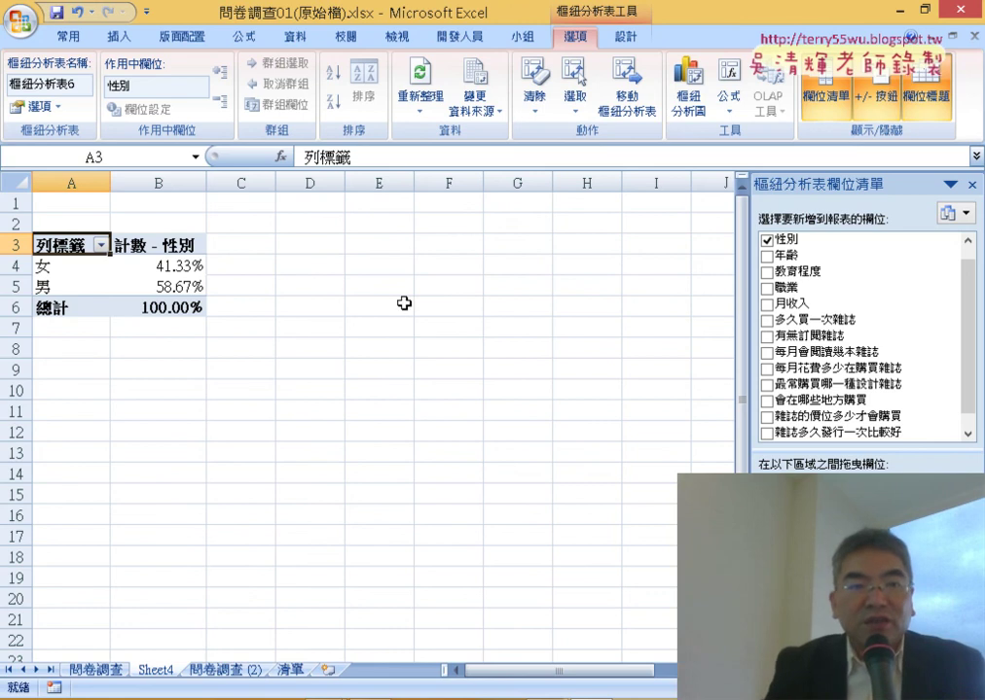
pyautogui.moveTo(193, 265); pyautogui.dragTo(209, 308)
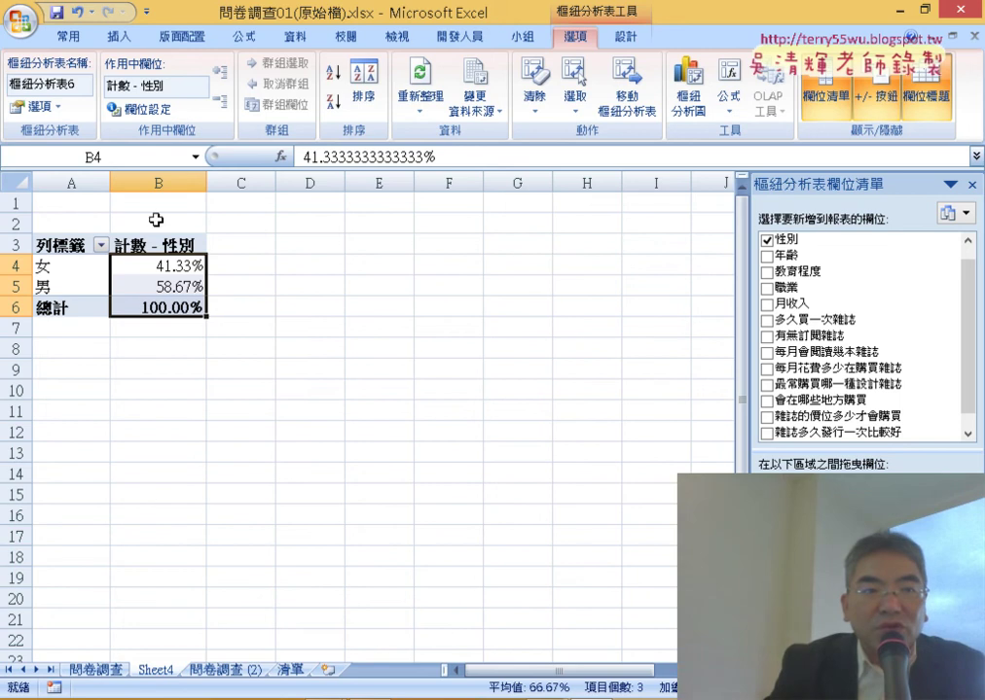
# Remove two decimal places from the gender percentages so they read 41%, 59% and 100%
pyautogui.click(64, 36)
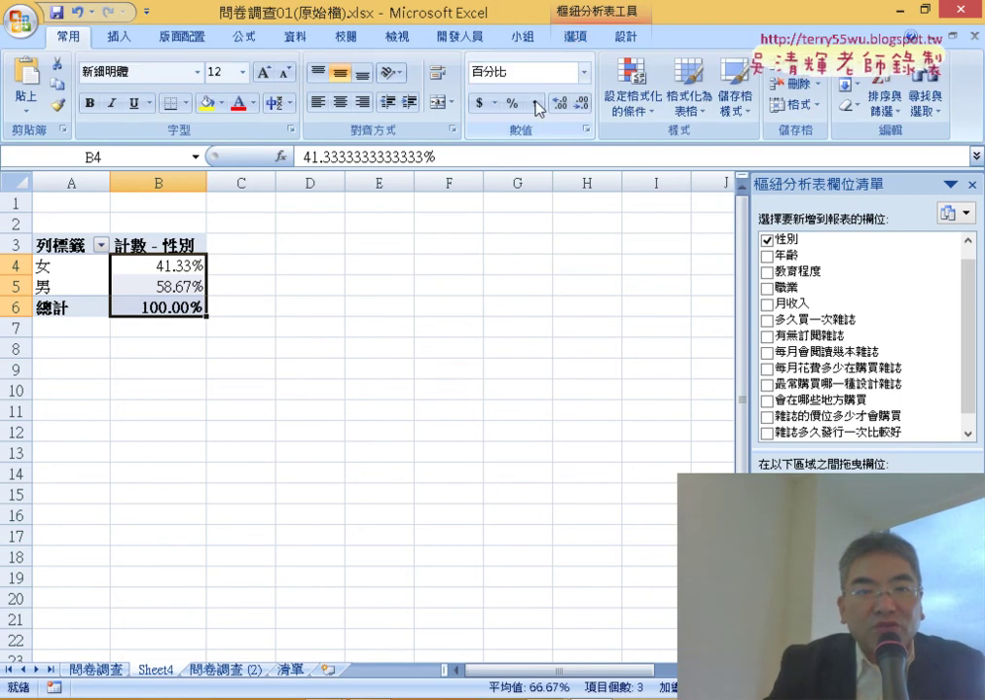
pyautogui.click(579, 104)
pyautogui.click(579, 105)
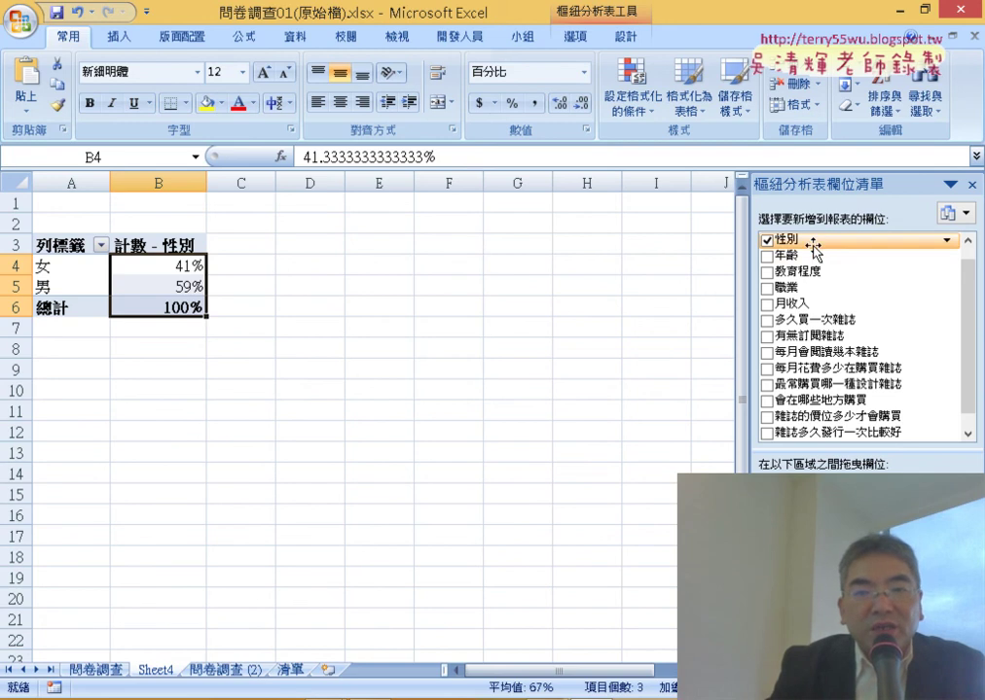
# Add 性別 to Values a second time, creating the 計數 - 性別2 column beside the percentages
pyautogui.moveTo(813, 243)
pyautogui.mouseDown()
pyautogui.moveTo(900, 457)
pyautogui.moveTo(900, 516)
pyautogui.mouseUp()
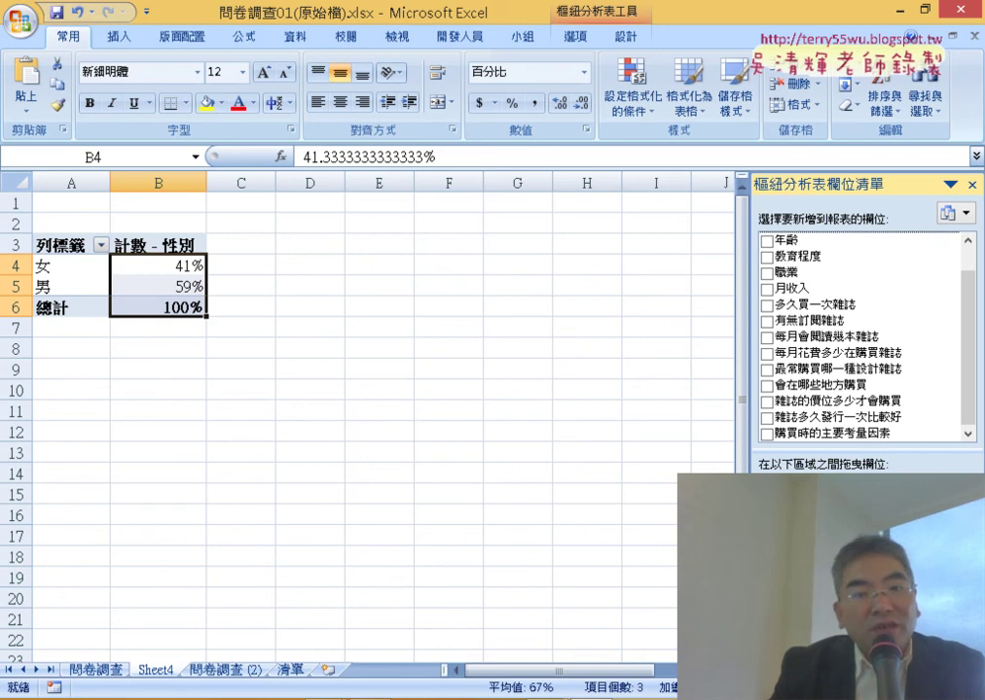
pyautogui.moveTo(900, 516); pyautogui.dragTo(900, 583)
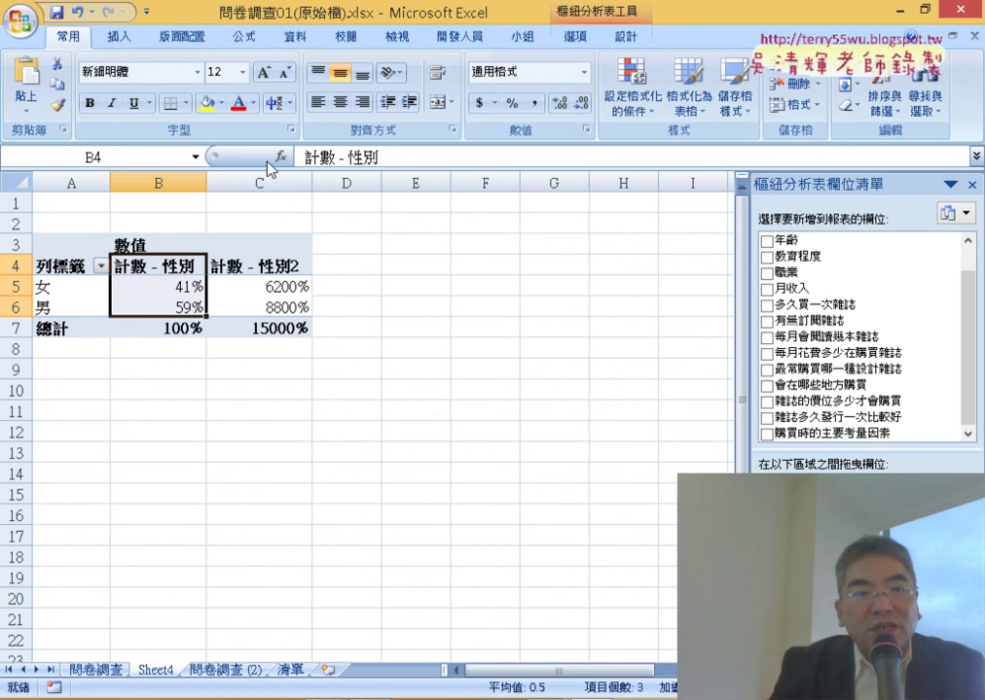
pyautogui.click(261, 184)
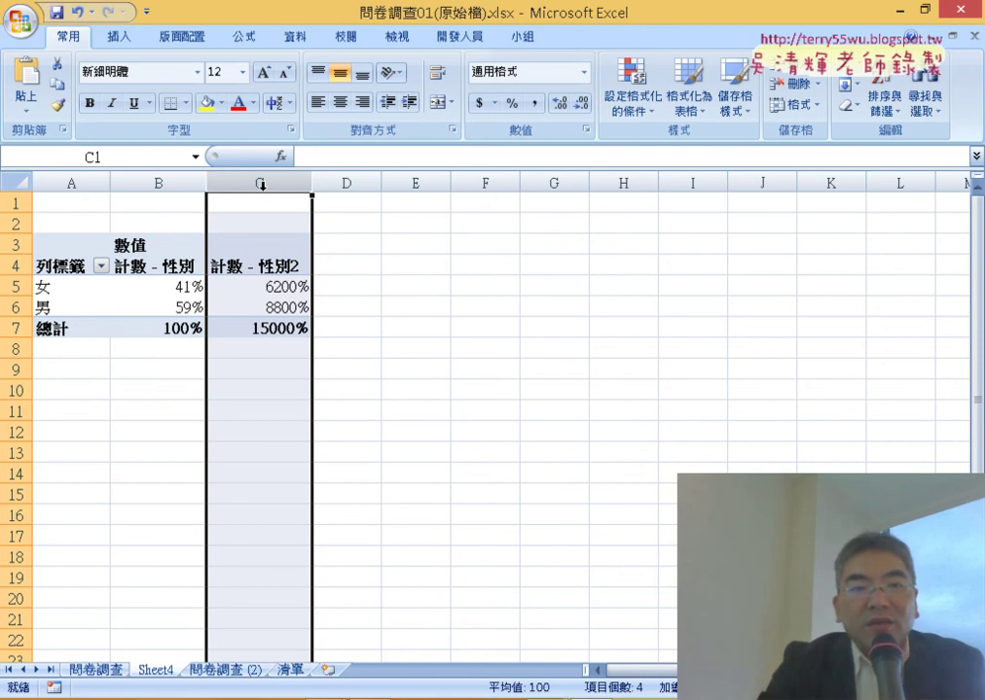
pyautogui.click(280, 283)
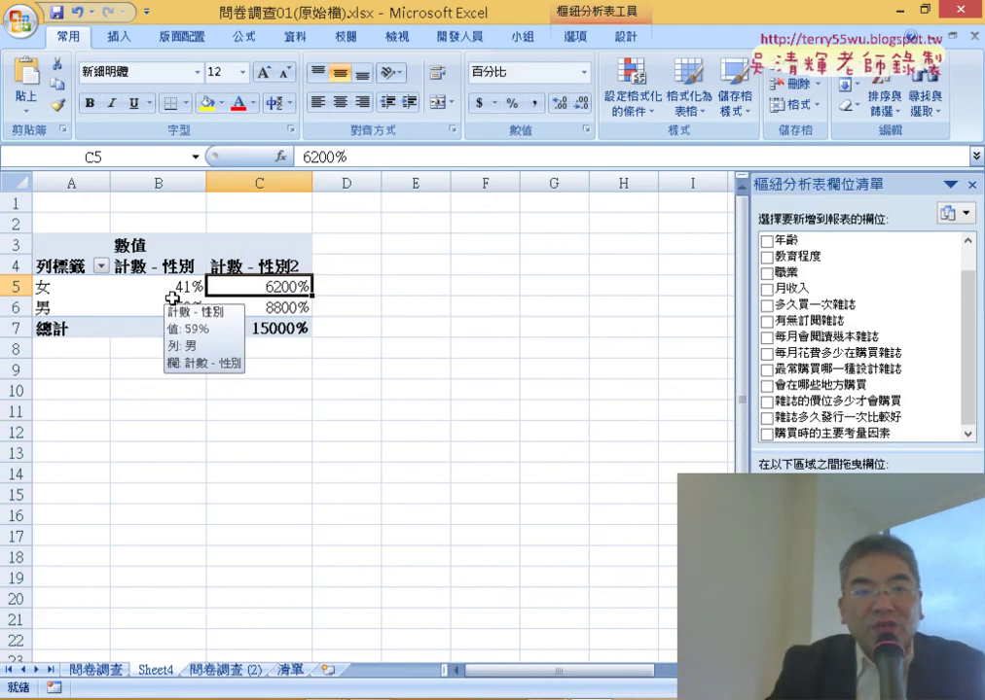
pyautogui.click(169, 291)
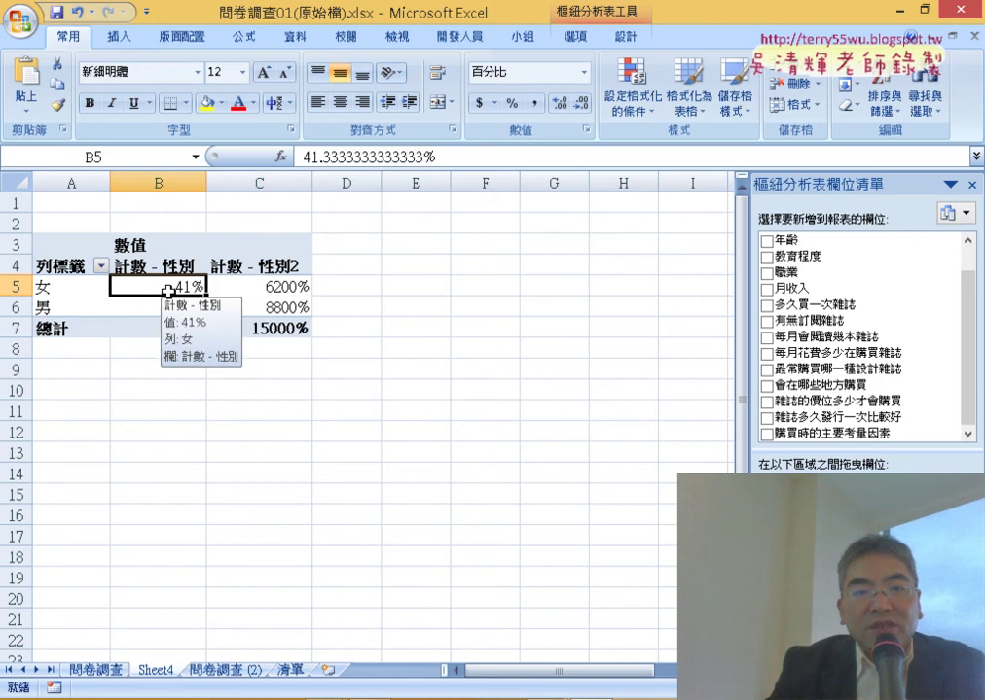
# Check the new column's 15000% total and open the 計數 - 性別2 value field settings
pyautogui.moveTo(296, 288)
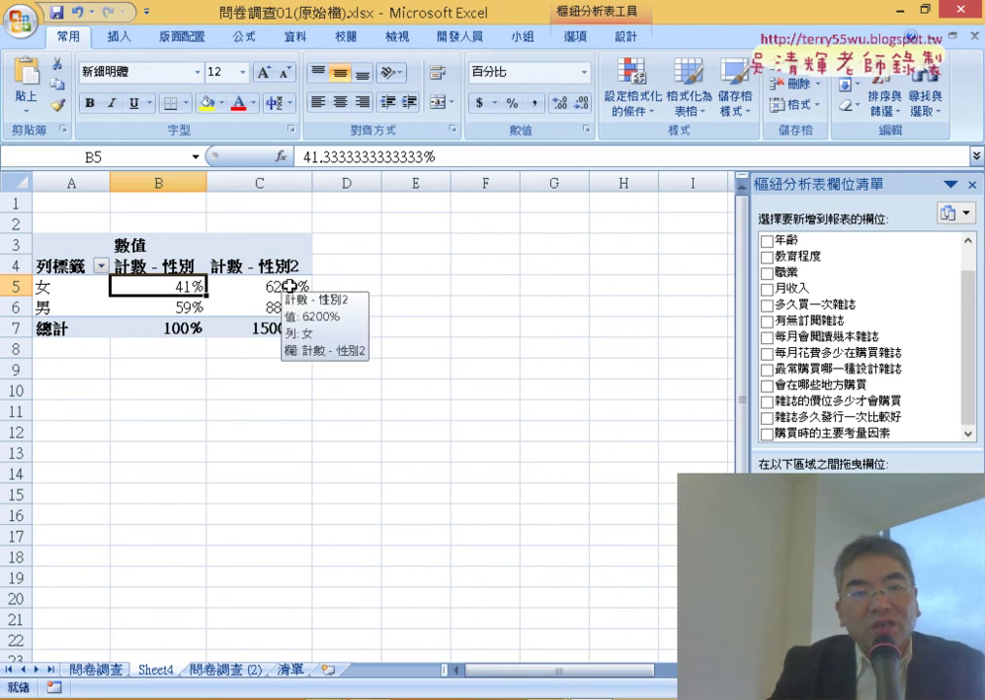
pyautogui.click(287, 328)
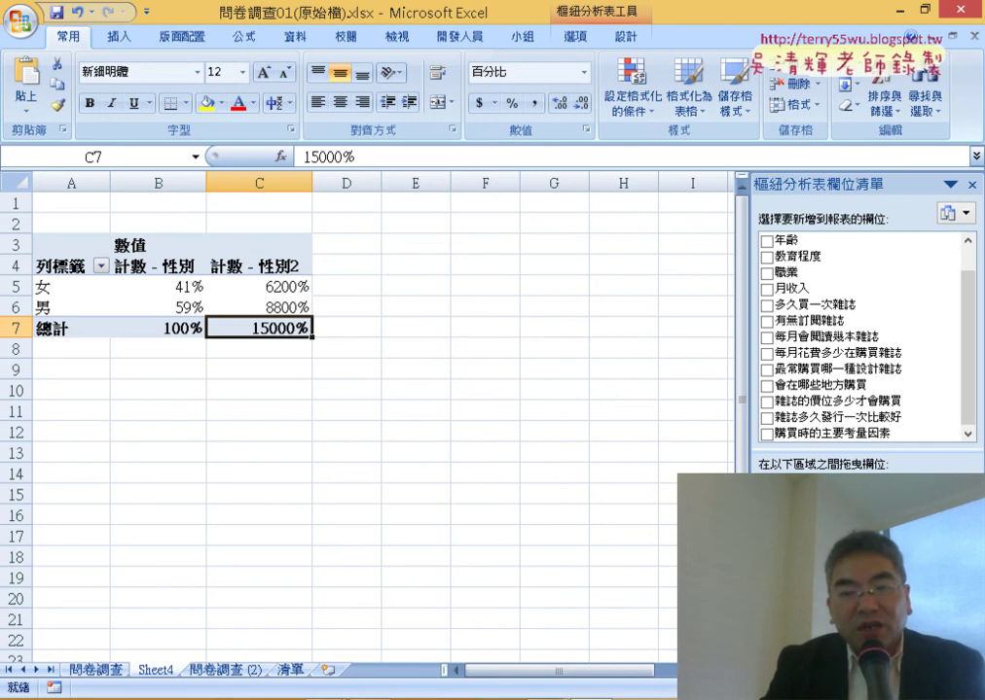
pyautogui.click(876, 583)
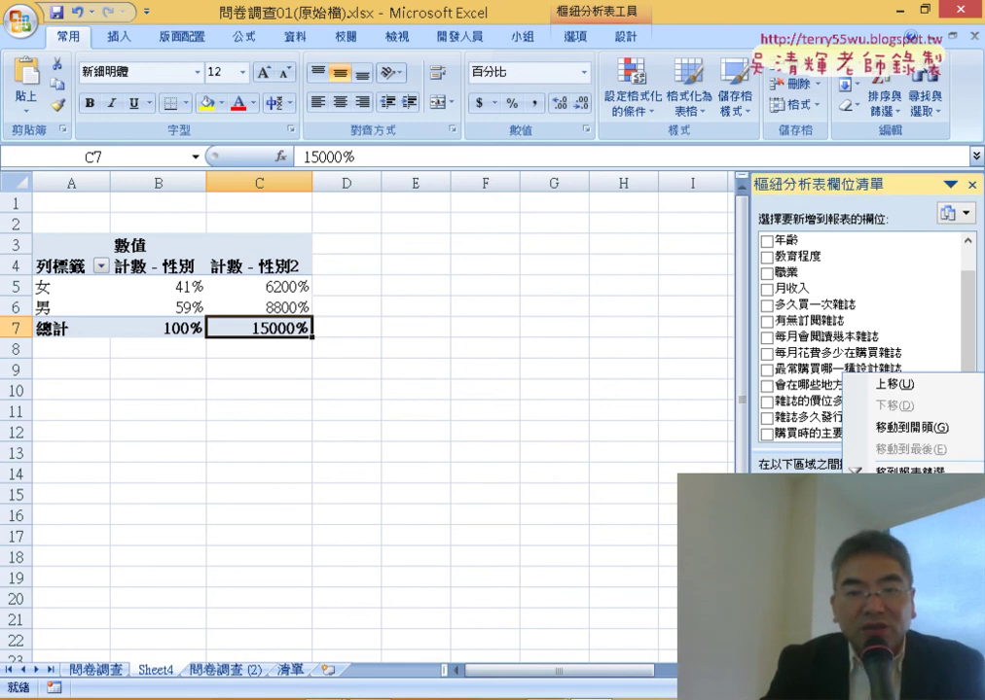
pyautogui.click(895, 581)
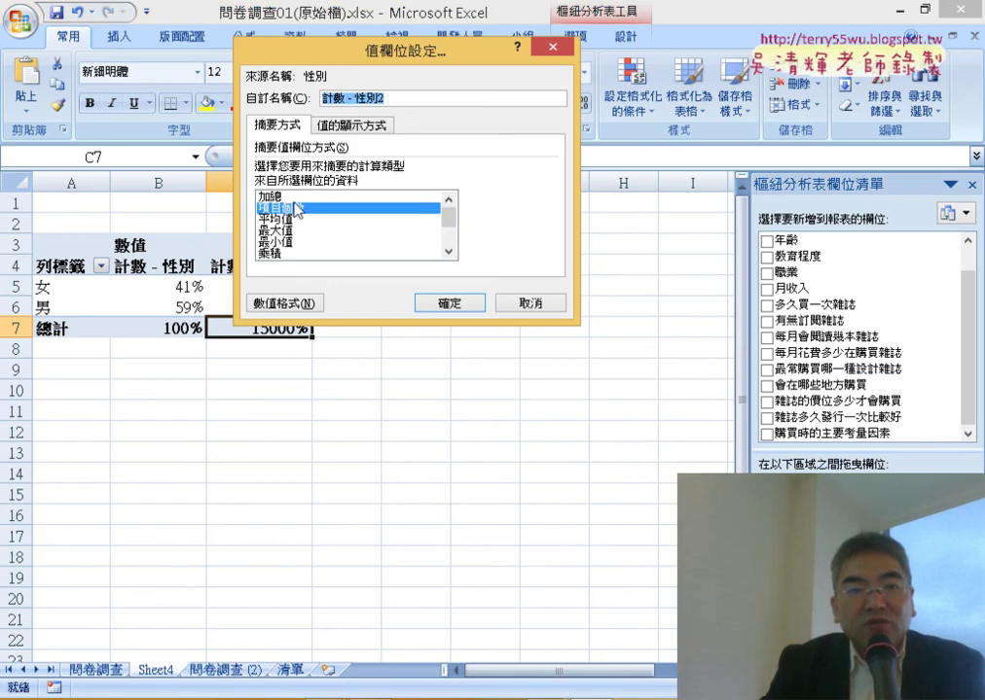
# Set 計數 - 性別2 to summarize as a plain count with no display calculation, then confirm
pyautogui.click(373, 135)
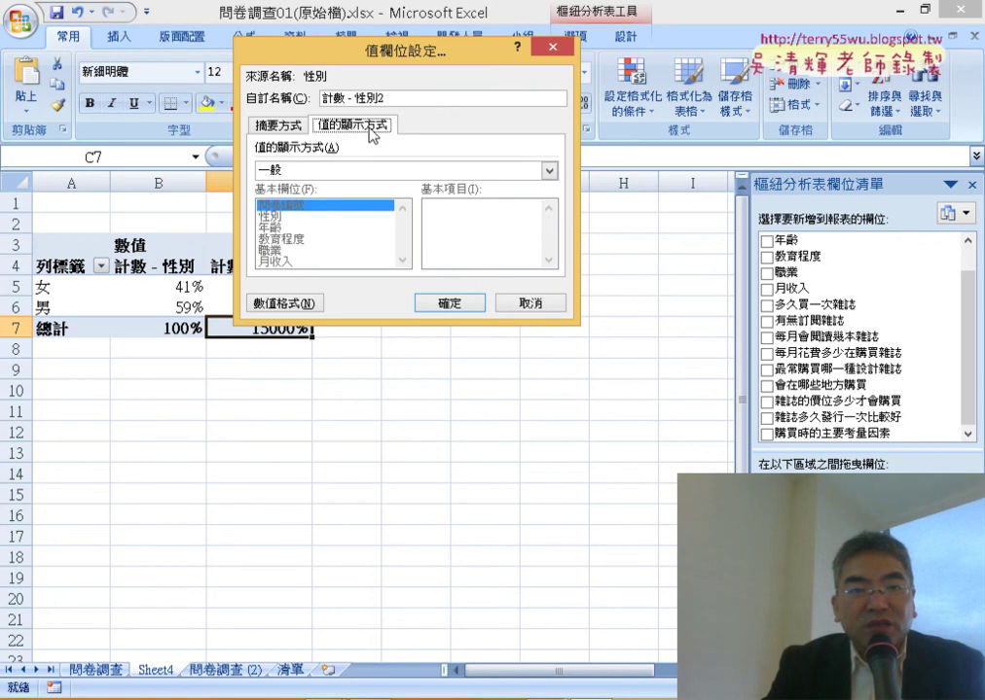
pyautogui.click(363, 172)
pyautogui.click(360, 182)
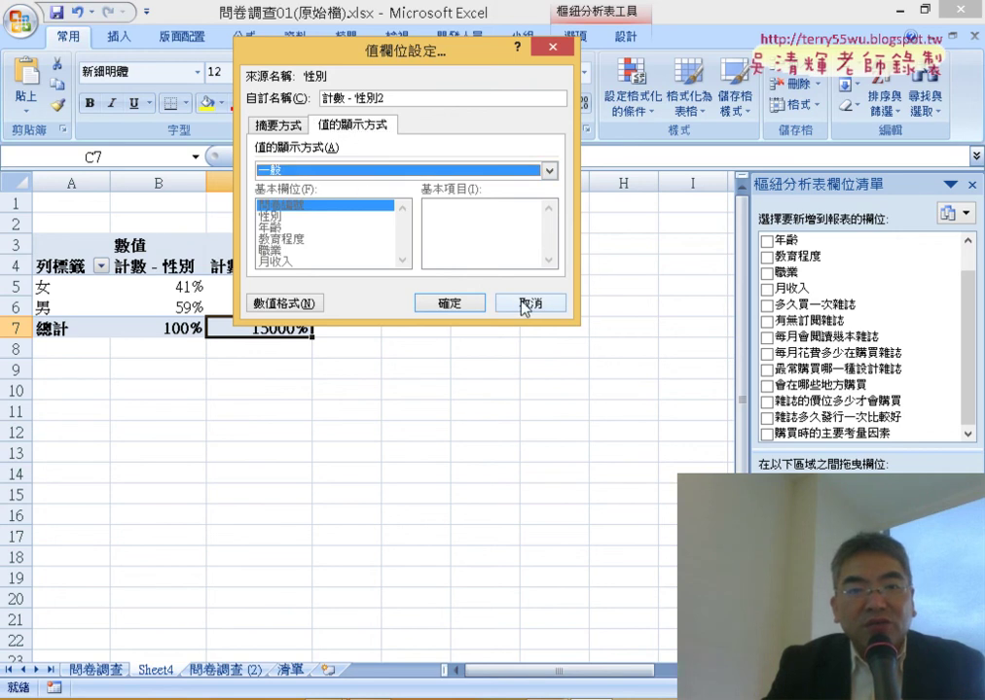
pyautogui.moveTo(442, 55); pyautogui.dragTo(833, 73)
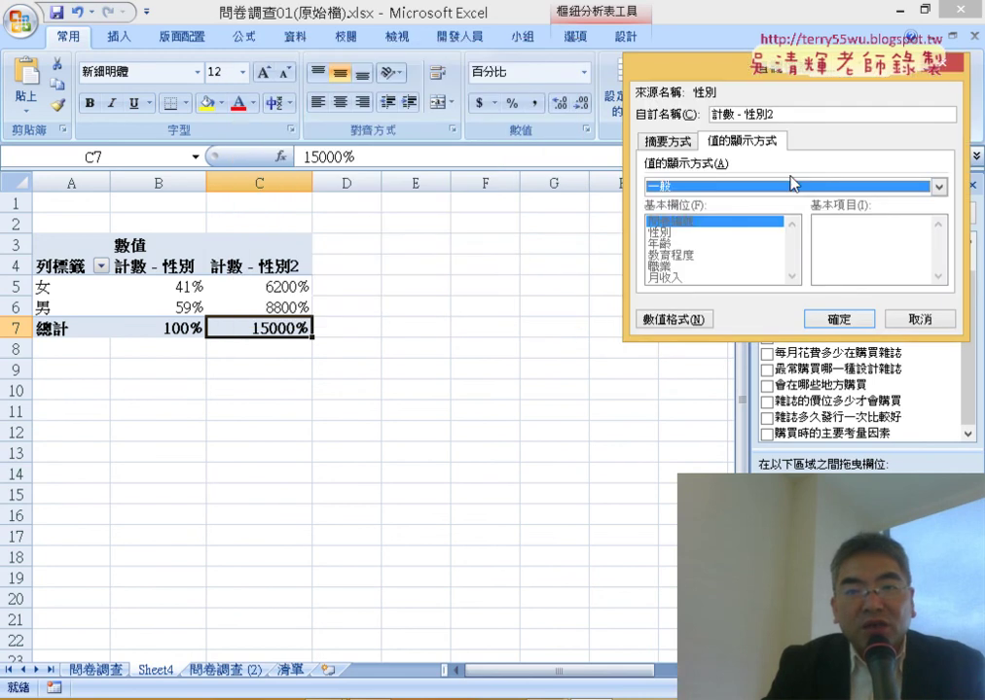
pyautogui.click(656, 144)
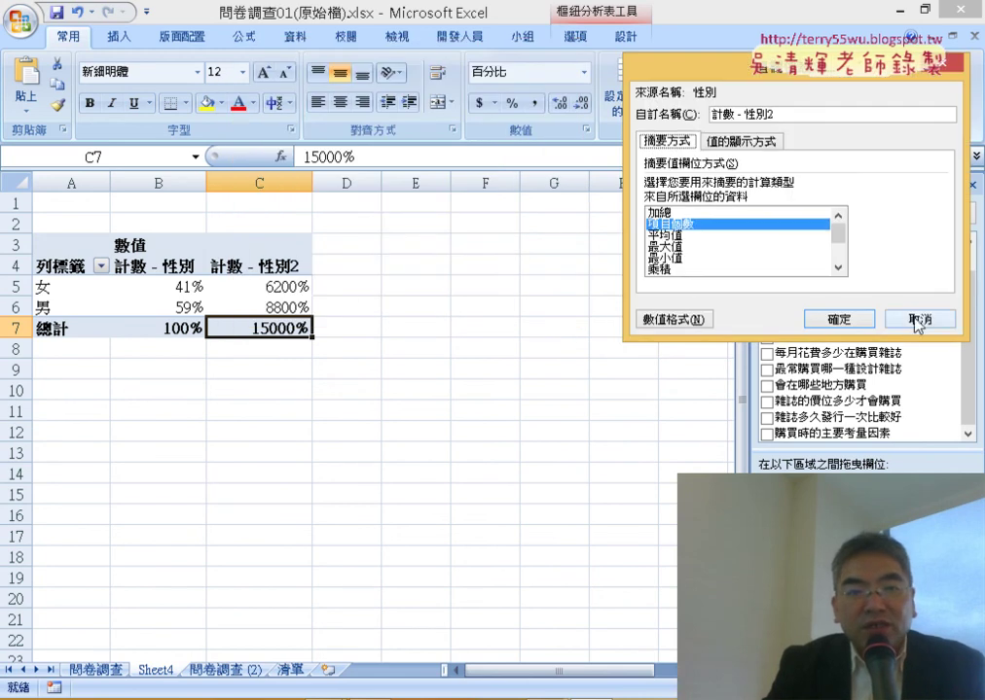
pyautogui.click(675, 321)
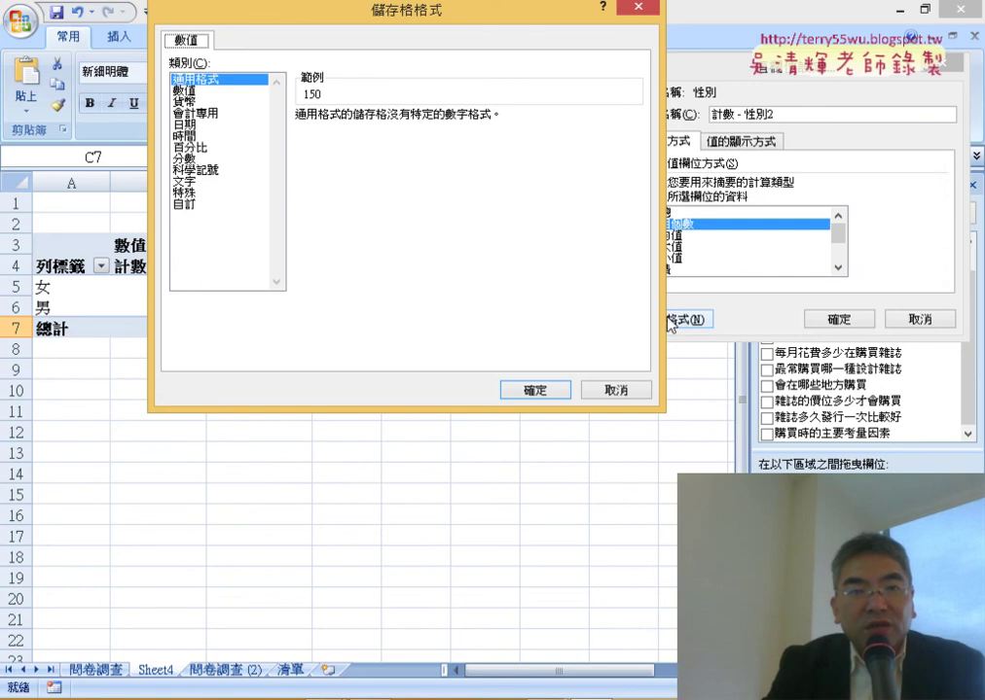
pyautogui.moveTo(380, 20)
pyautogui.mouseDown()
pyautogui.moveTo(652, 172)
pyautogui.moveTo(493, 113)
pyautogui.mouseUp()
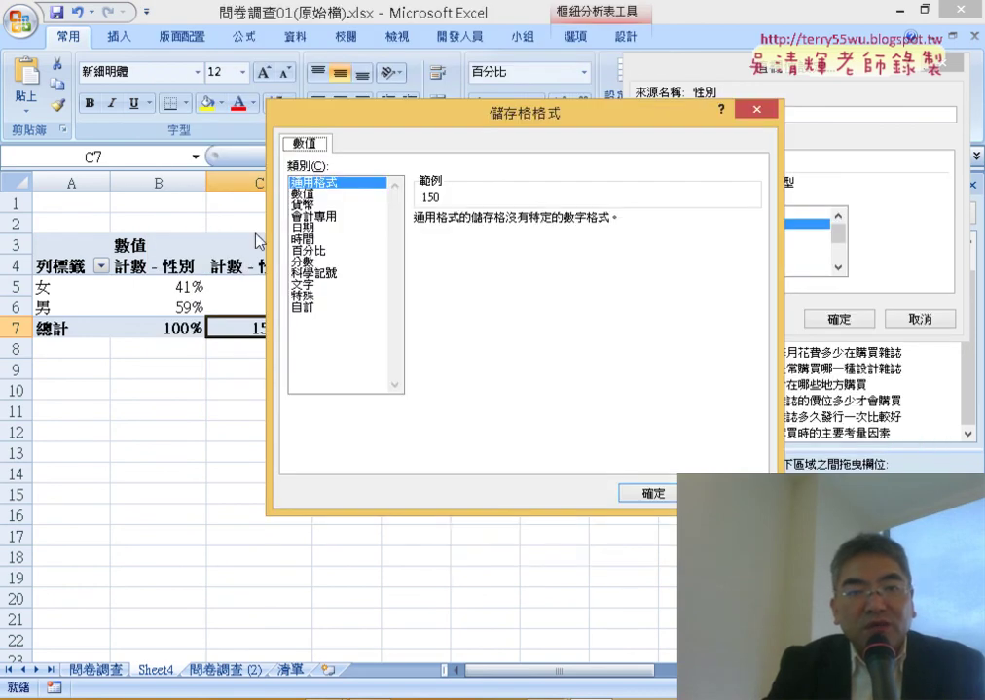
pyautogui.click(666, 495)
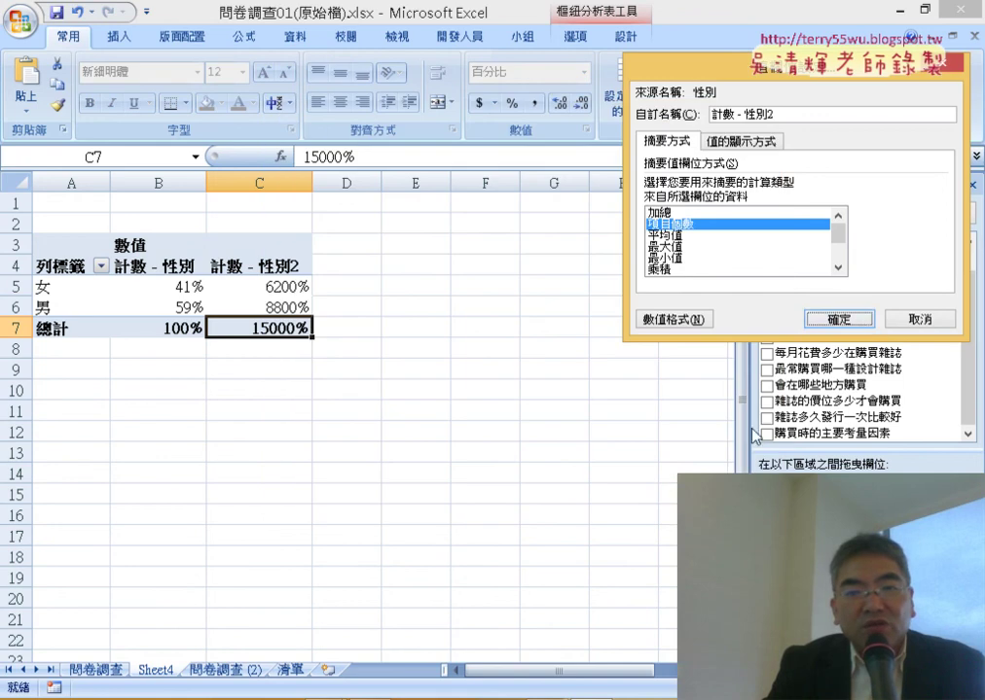
pyautogui.click(839, 320)
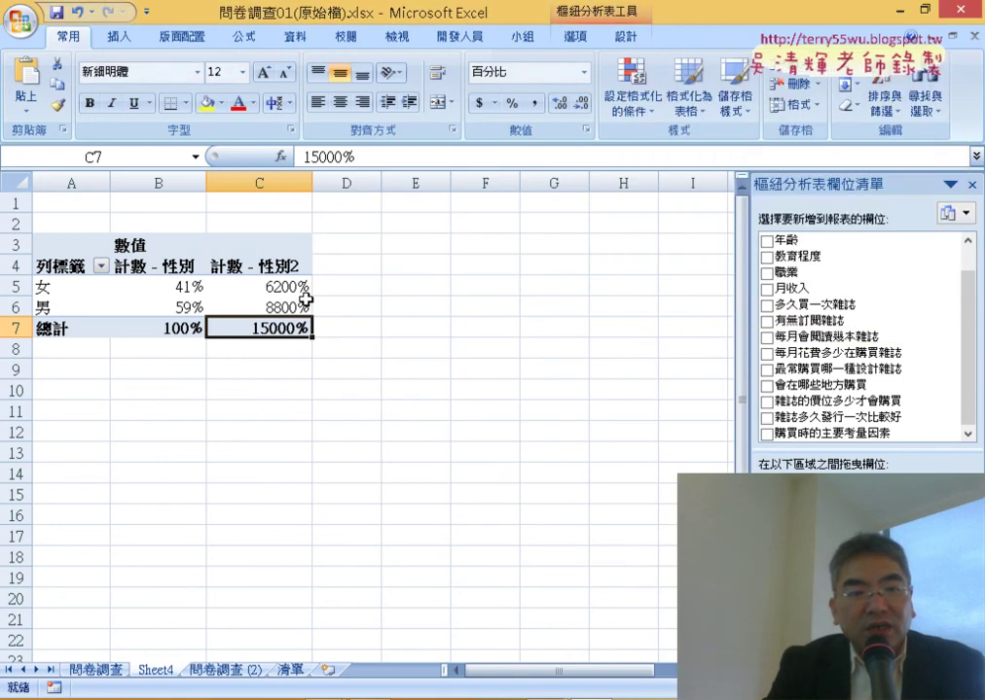
# Format cells C5:C7 as General so the second column shows counts 62, 88 and 150
pyautogui.moveTo(297, 288); pyautogui.dragTo(292, 329)
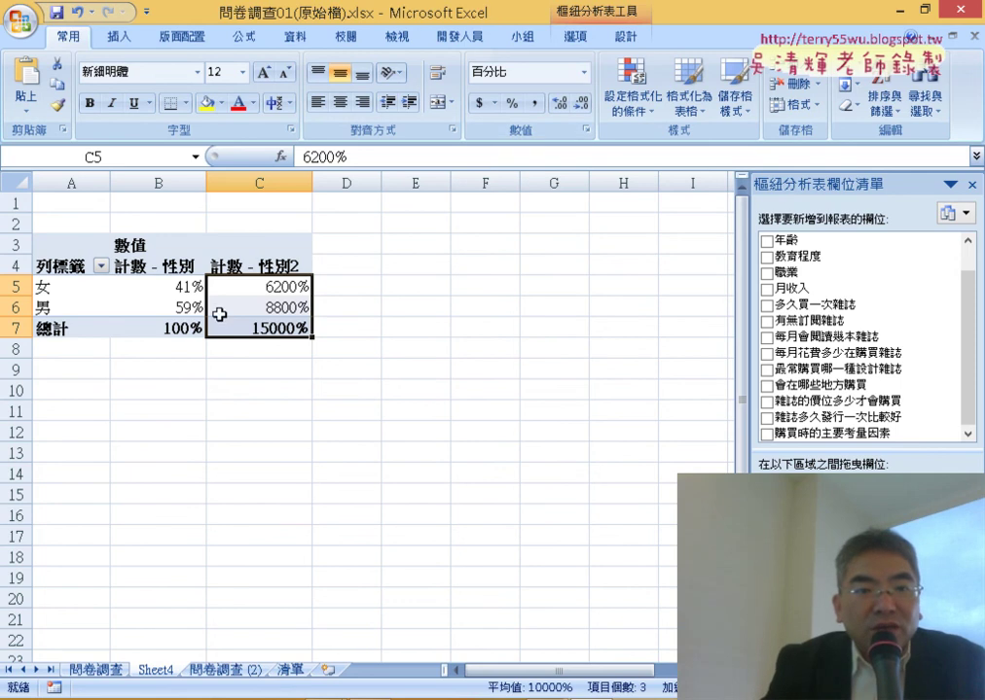
pyautogui.rightClick(274, 286)
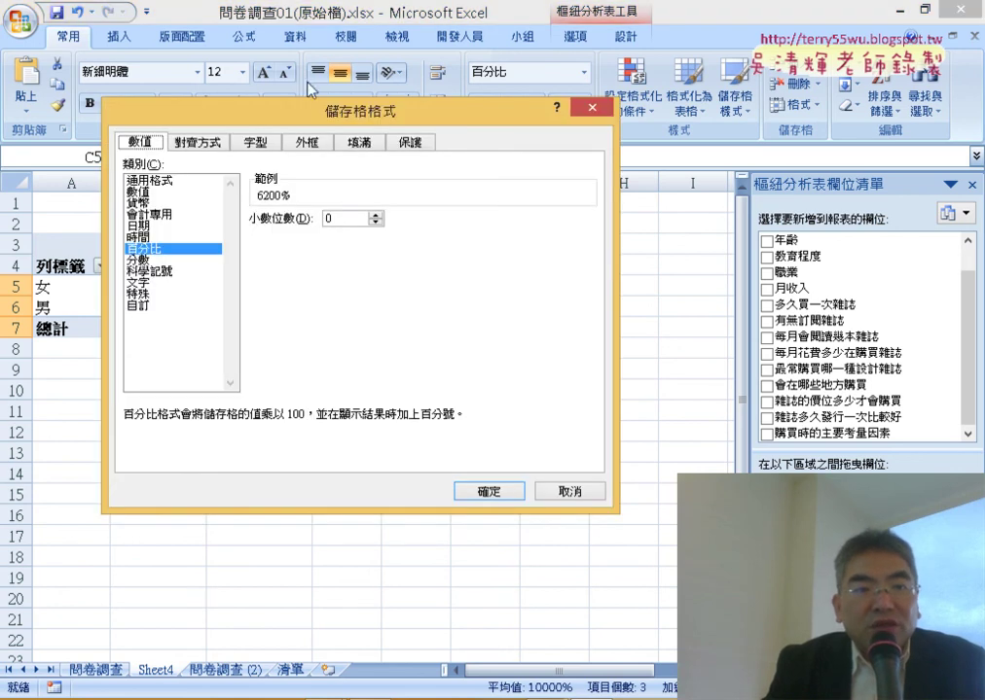
pyautogui.moveTo(308, 85); pyautogui.dragTo(469, 55)
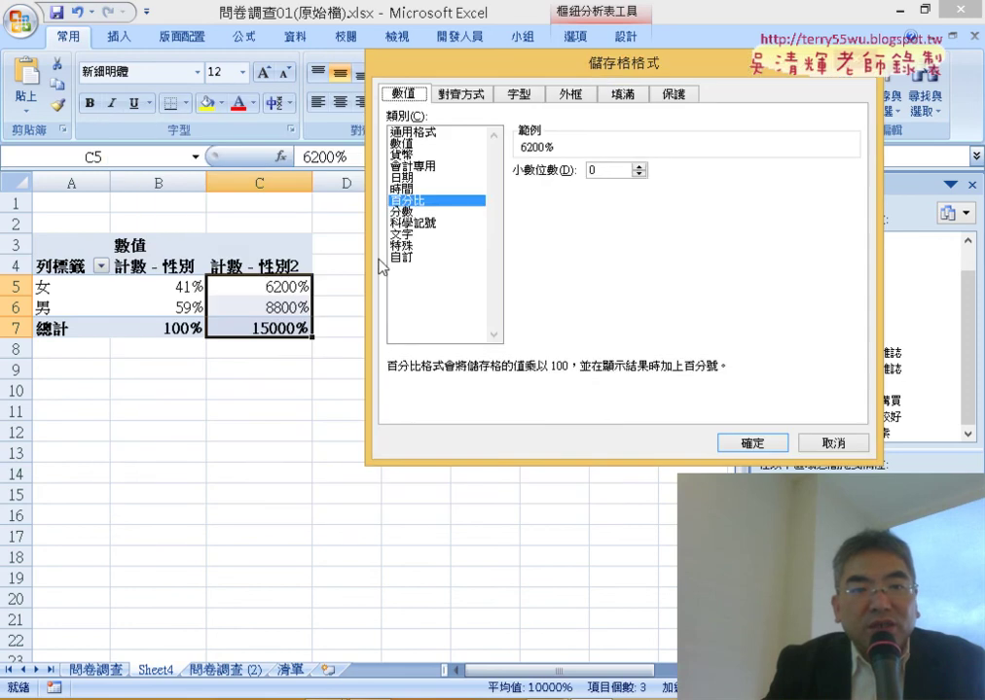
pyautogui.click(447, 133)
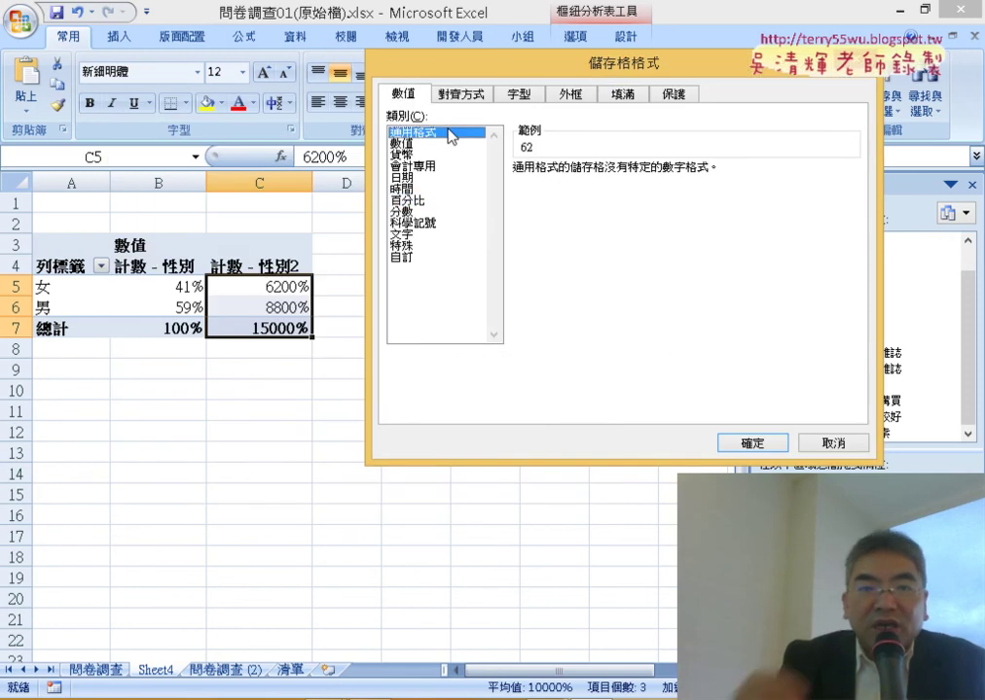
pyautogui.click(760, 448)
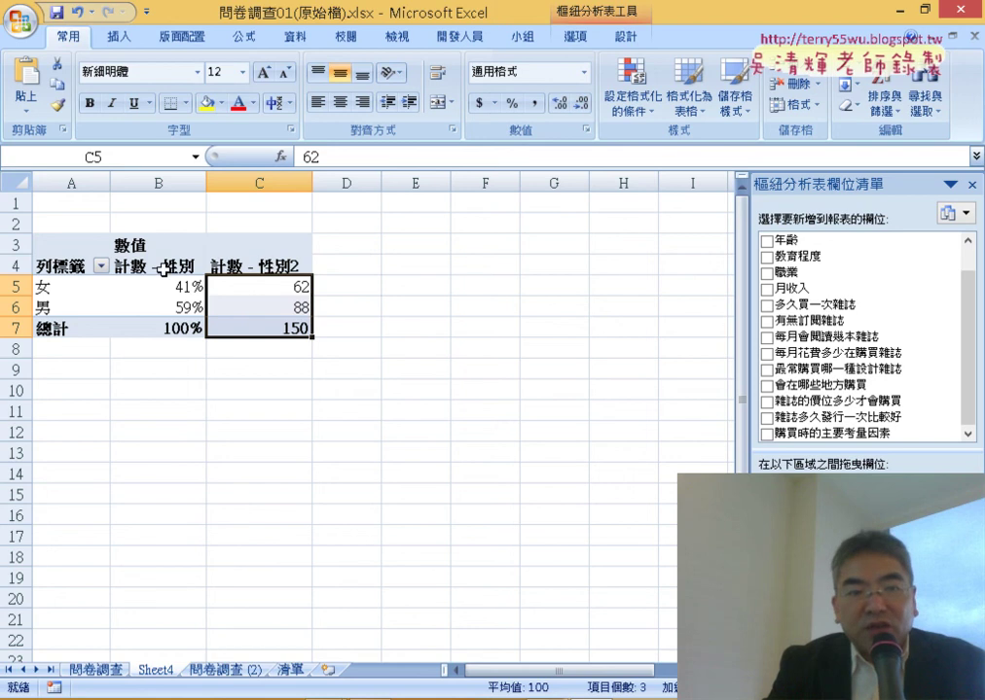
pyautogui.click(160, 273)
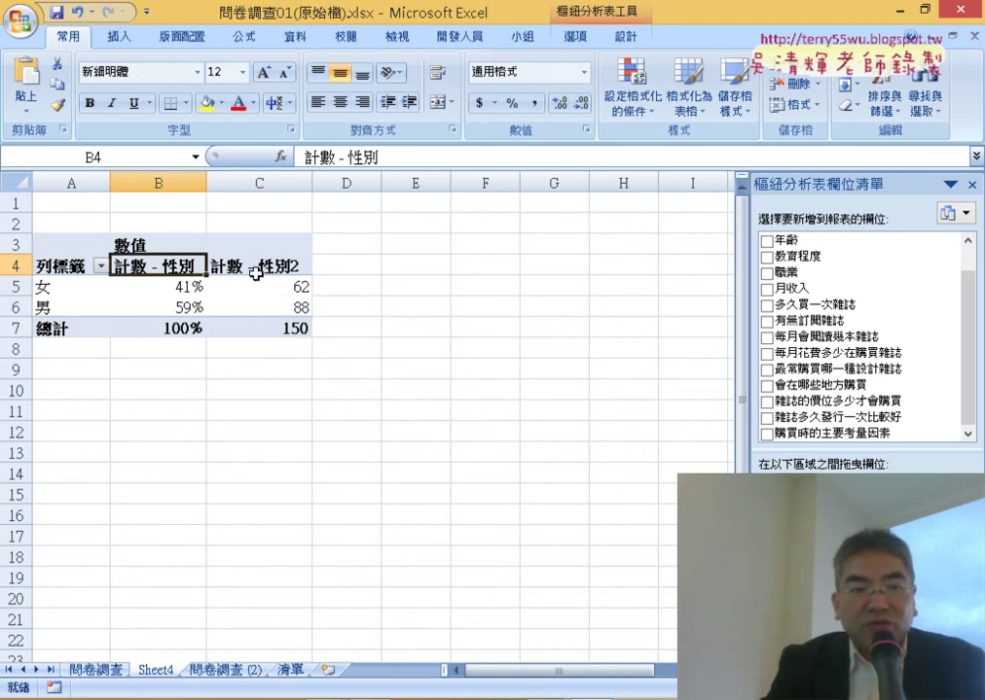
pyautogui.click(176, 178)
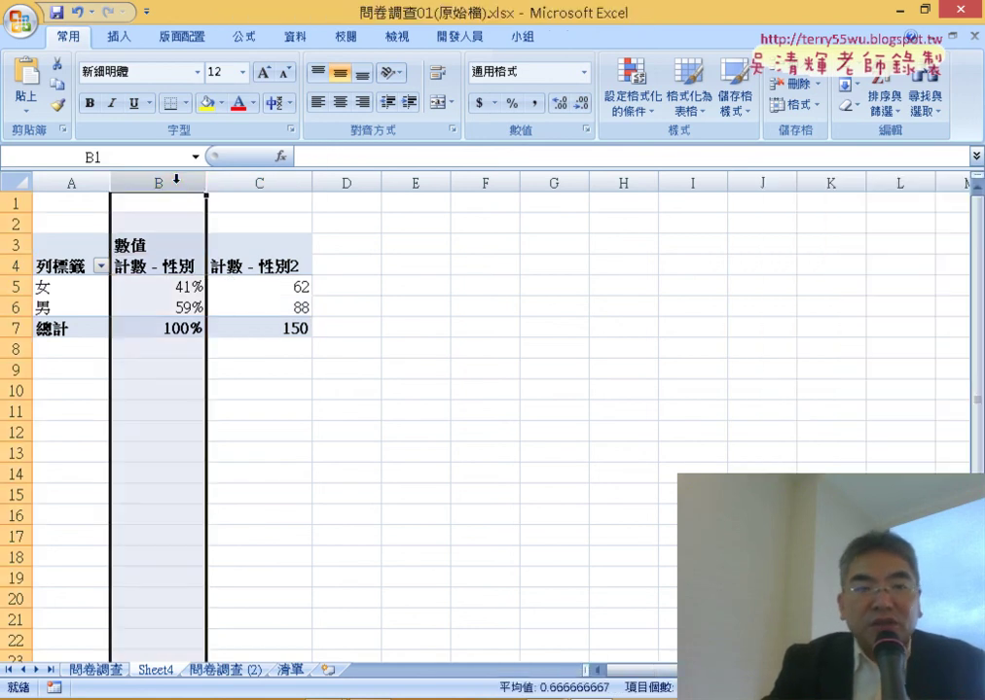
pyautogui.click(273, 182)
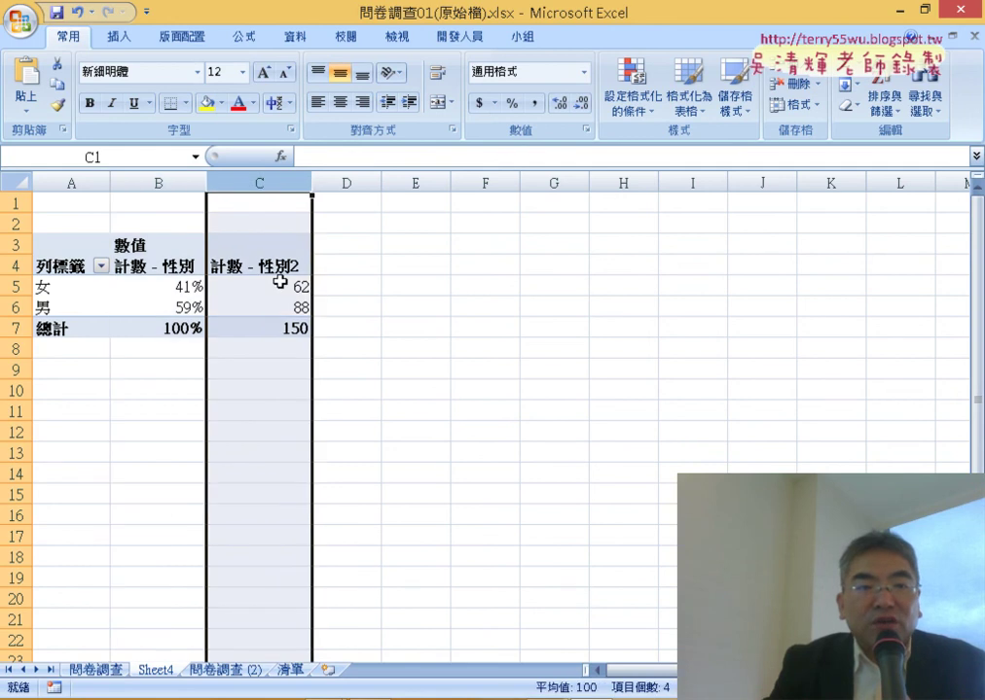
pyautogui.click(280, 282)
pyautogui.click(265, 327)
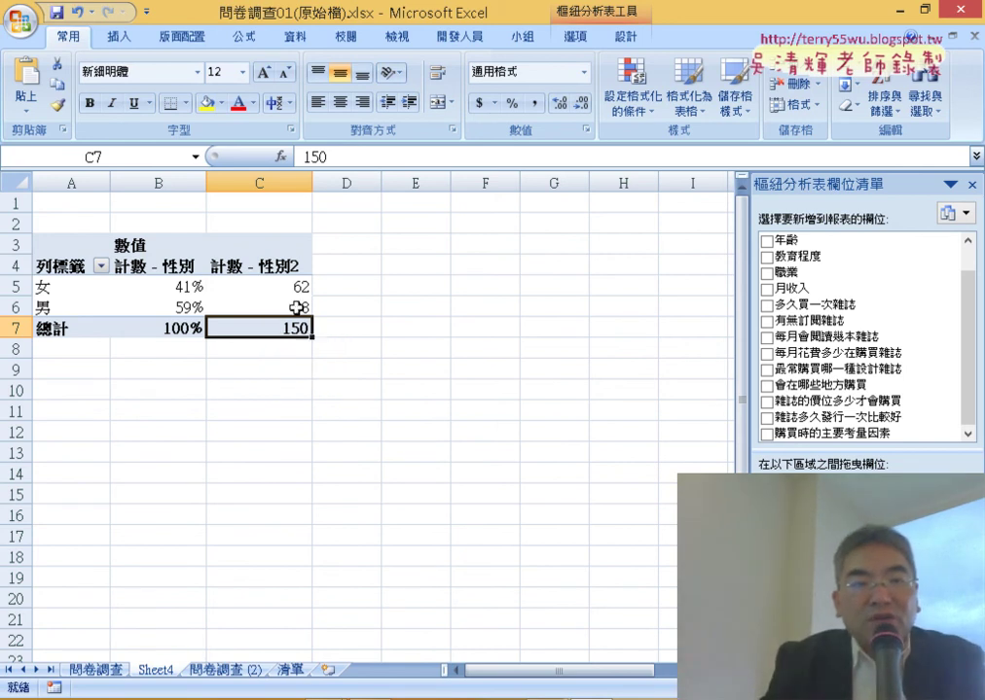
pyautogui.click(296, 308)
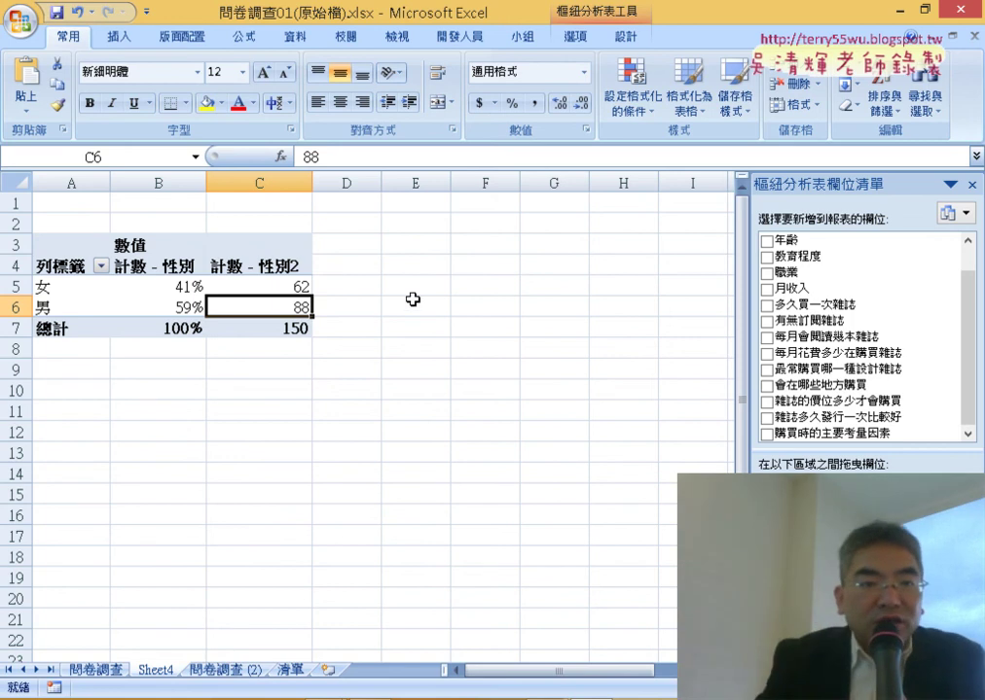
pyautogui.click(143, 256)
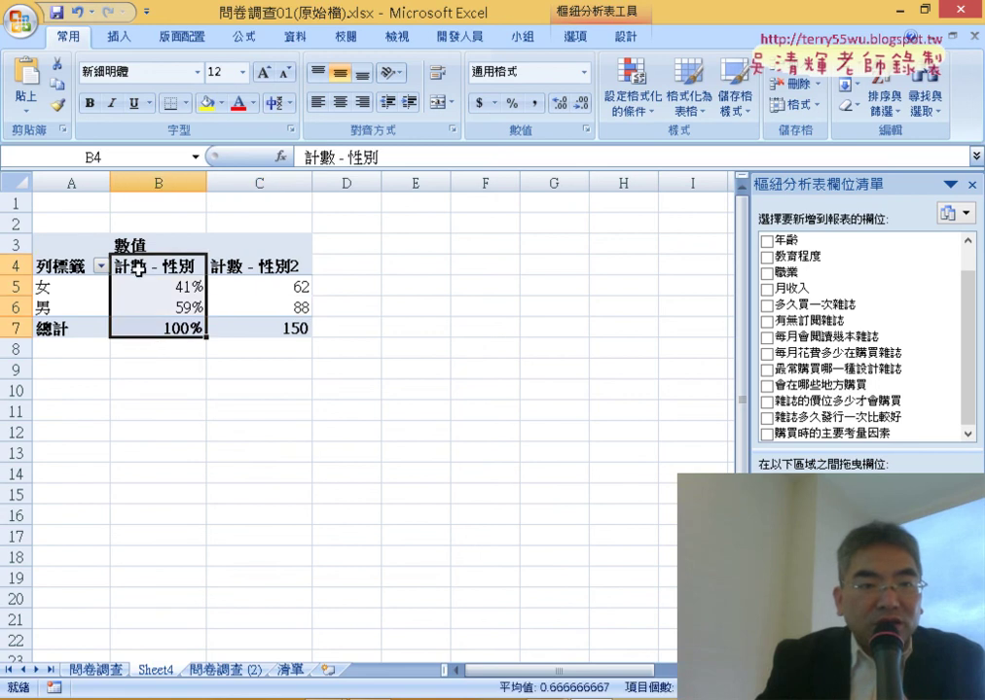
pyautogui.click(281, 267)
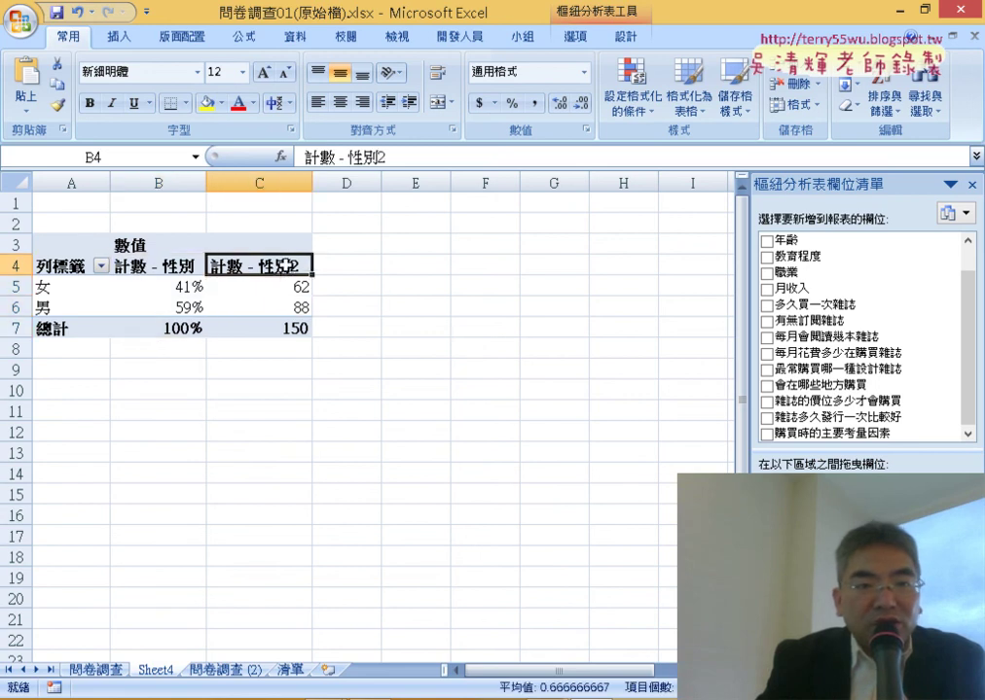
pyautogui.click(44, 264)
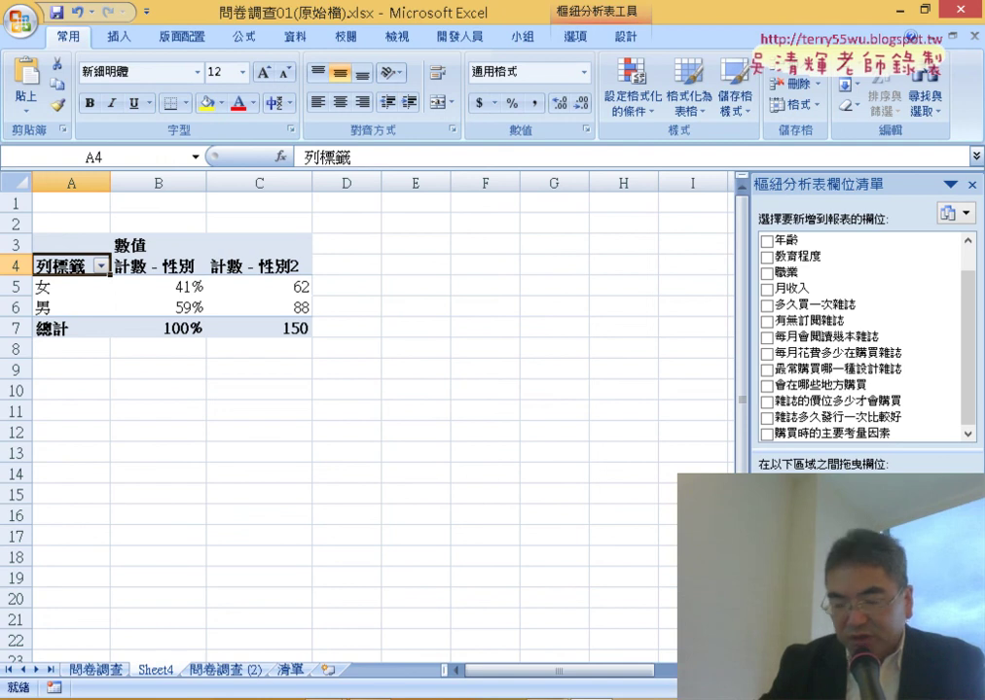
pyautogui.moveTo(547, 696)
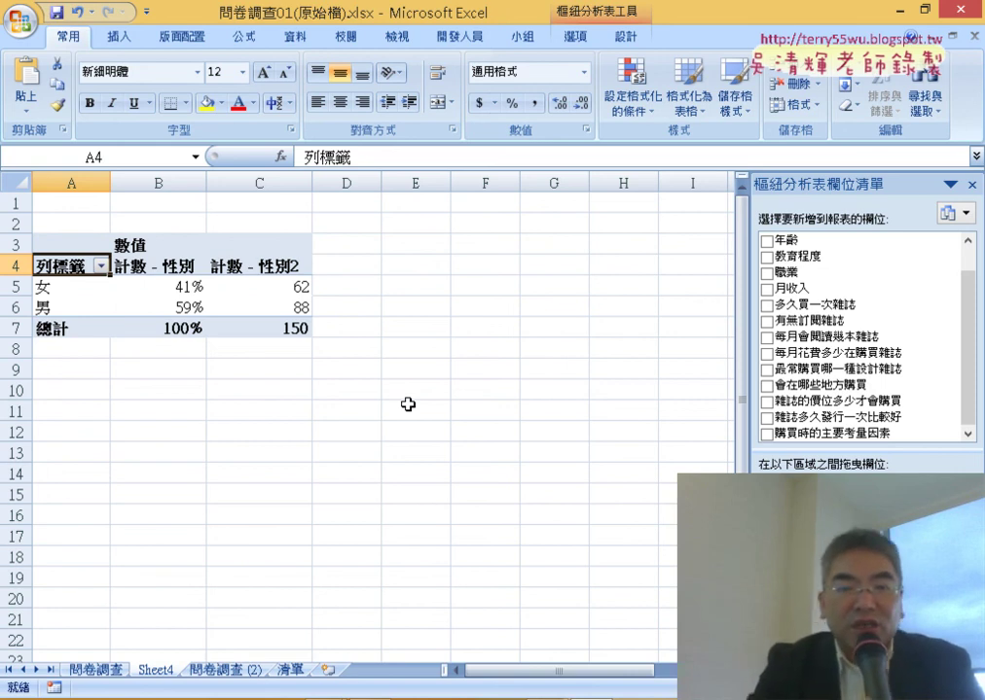
# Rename the Sheet4 gender pivot sheet to 性別統計
pyautogui.doubleClick(157, 670)
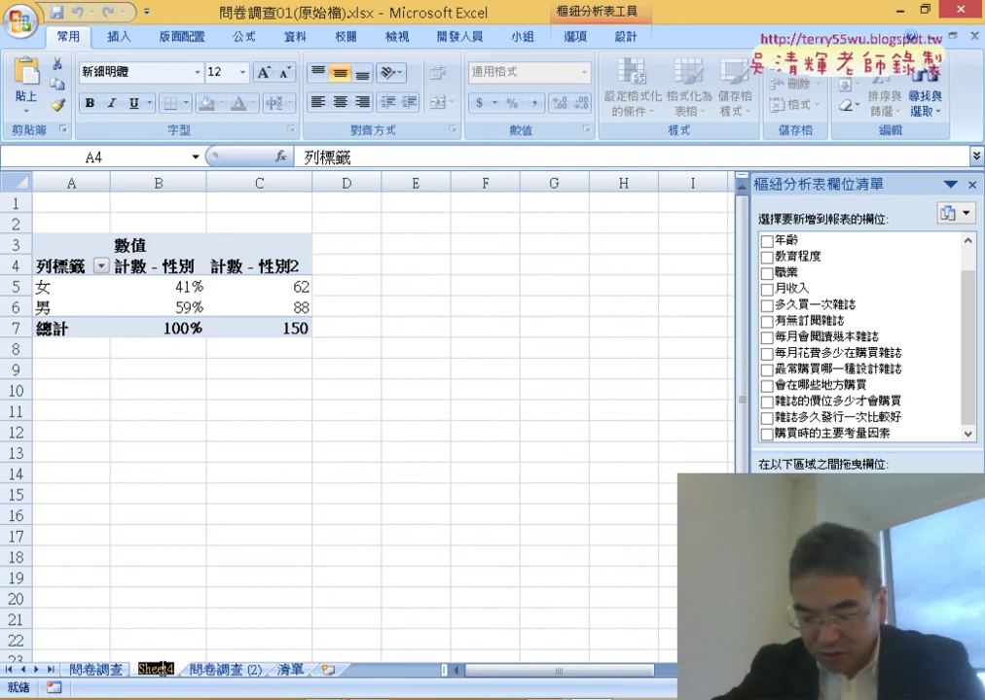
pyautogui.write('T')
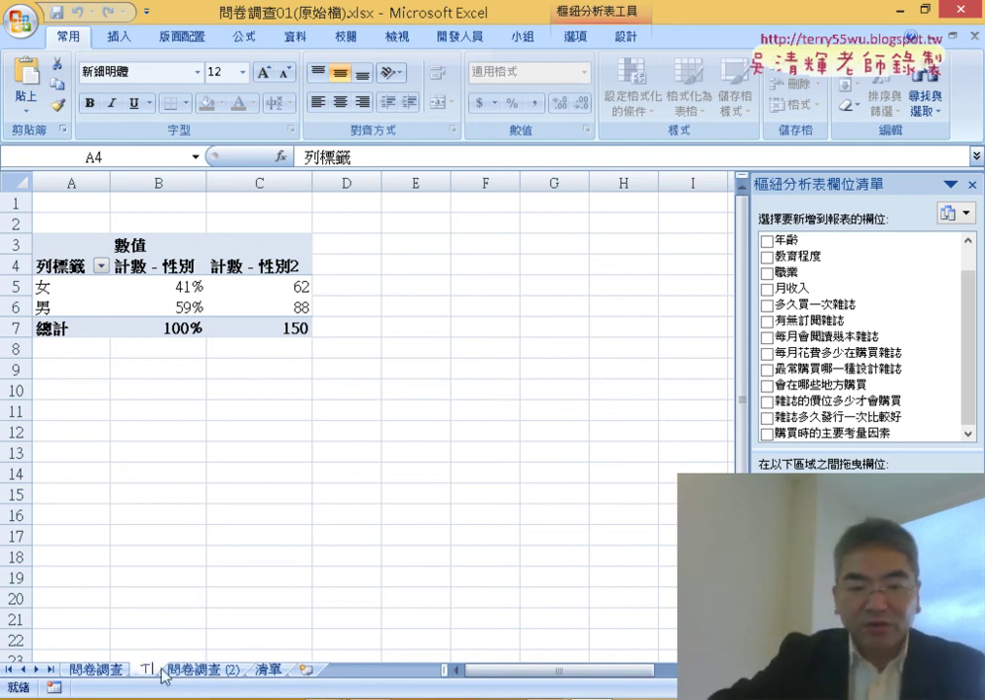
pyautogui.write('-')
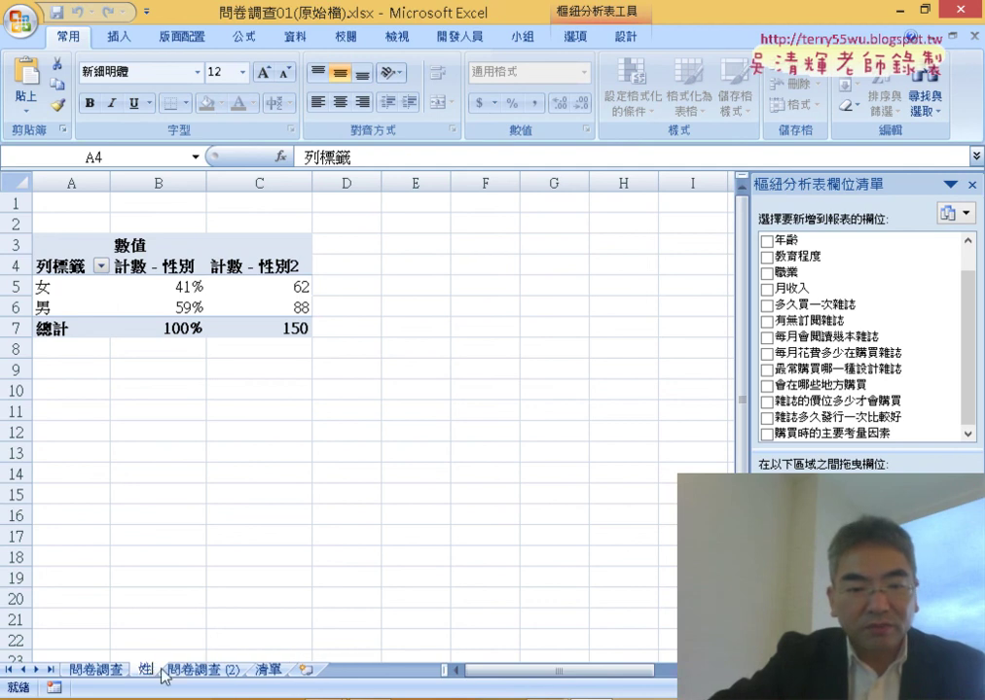
pyautogui.write('性別')
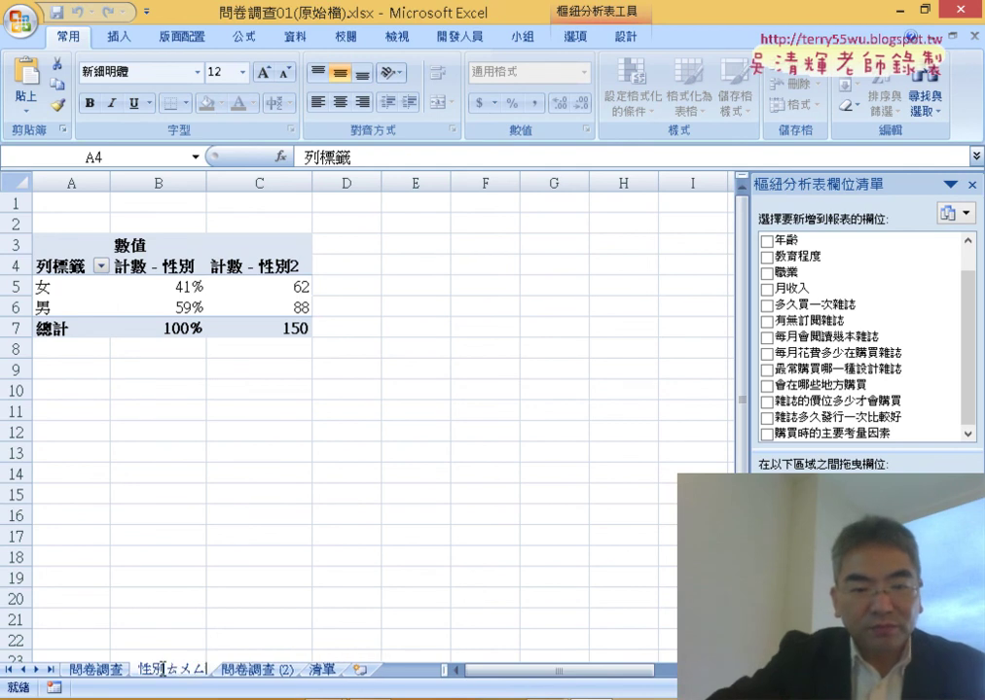
pyautogui.write('統計')
pyautogui.press('Return')
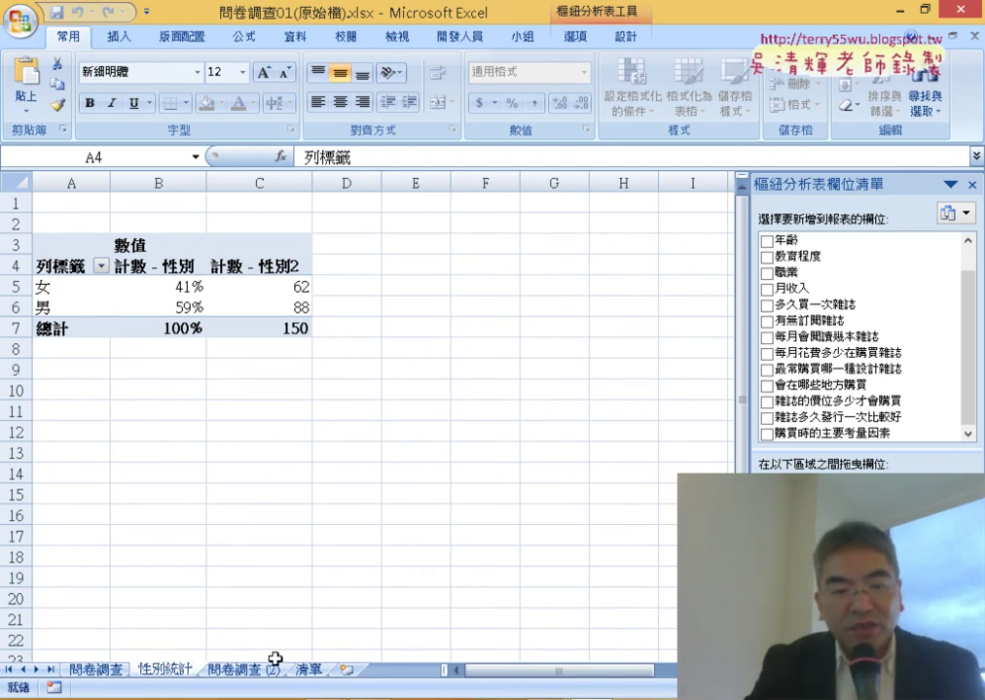
pyautogui.click(218, 672)
pyautogui.click(165, 672)
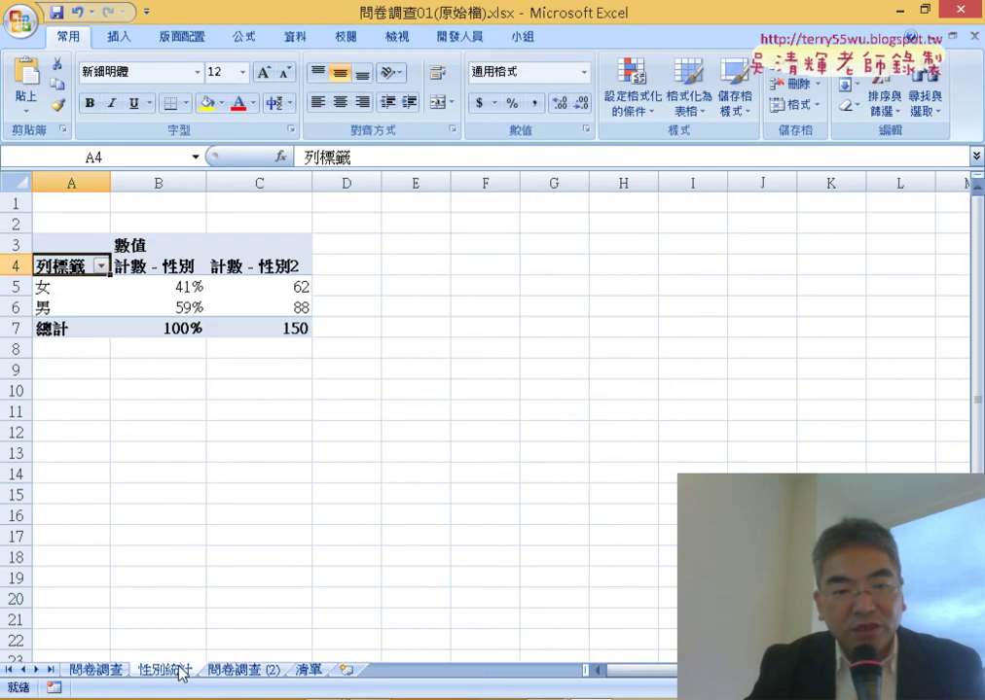
# Duplicate the 性別統計 sheet after 清單 and rename the copy 年齡統計
pyautogui.moveTo(191, 672)
pyautogui.mouseDown()
pyautogui.moveTo(343, 674)
pyautogui.moveTo(335, 679)
pyautogui.moveTo(358, 669)
pyautogui.mouseUp()
pyautogui.click(359, 661)
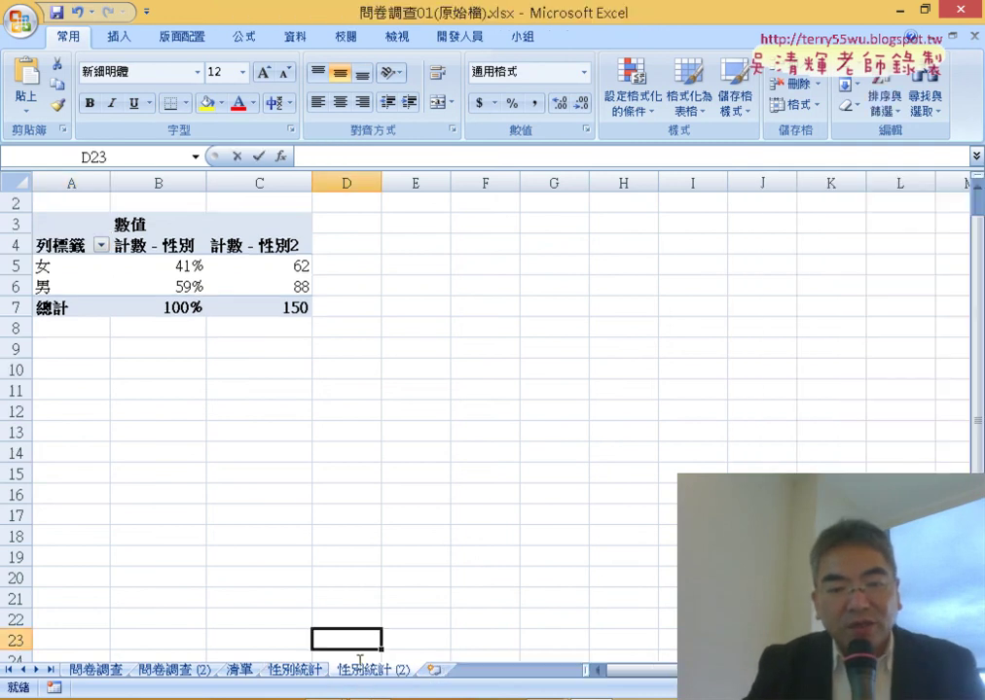
pyautogui.doubleClick(360, 670)
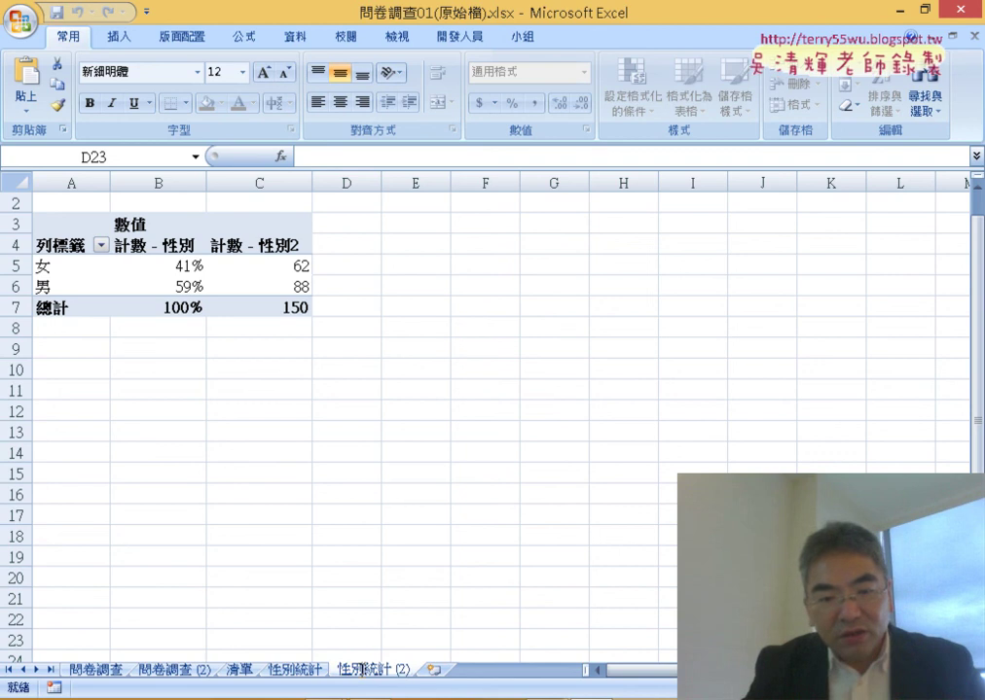
pyautogui.write('ㄐ')
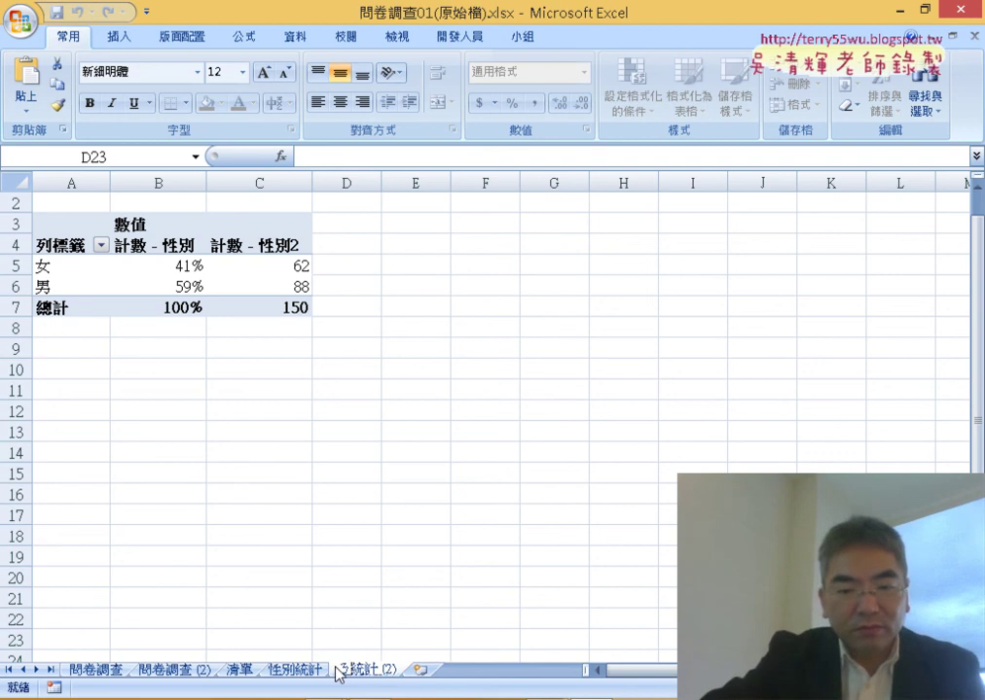
pyautogui.write('年齡')
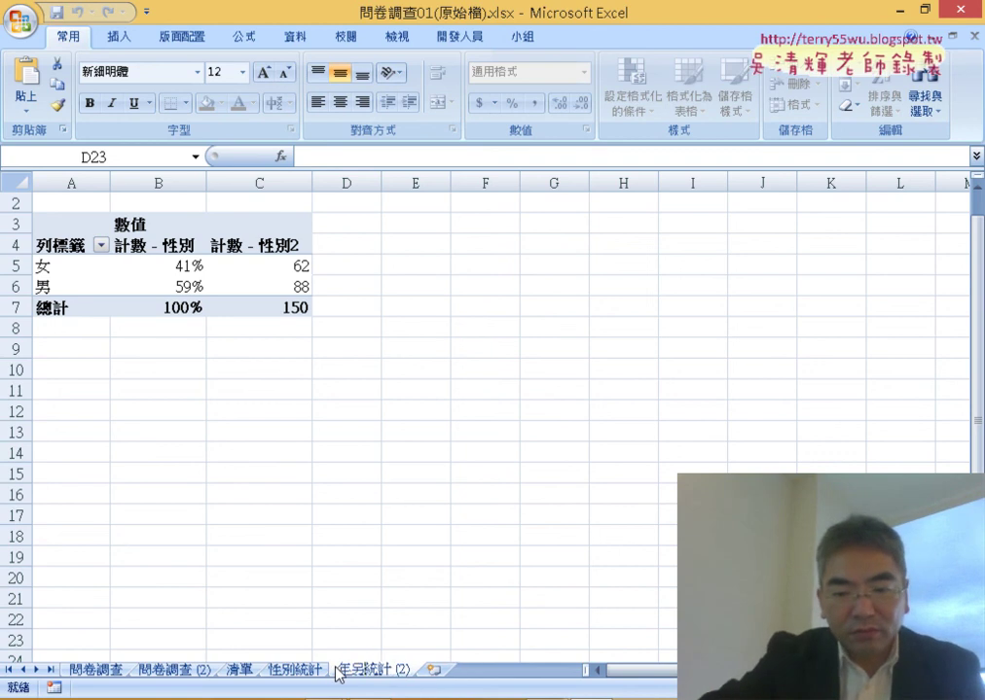
pyautogui.write('ㄌ')
pyautogui.write('齡')
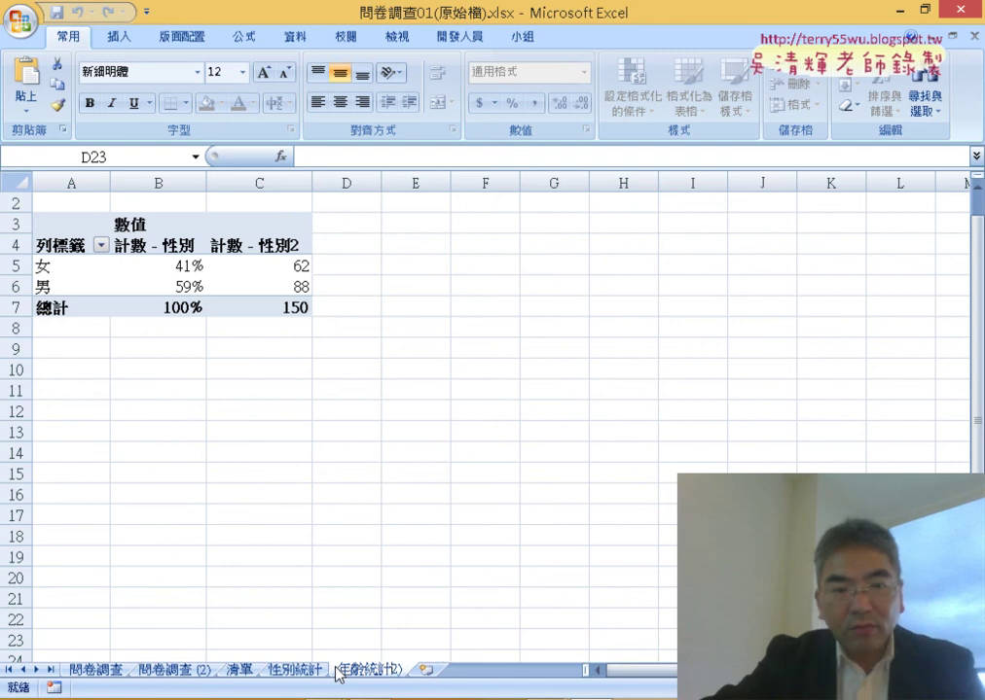
pyautogui.press('Delete')
pyautogui.press('Delete')
pyautogui.press('Delete')
pyautogui.press('Return')
pyautogui.click(326, 579)
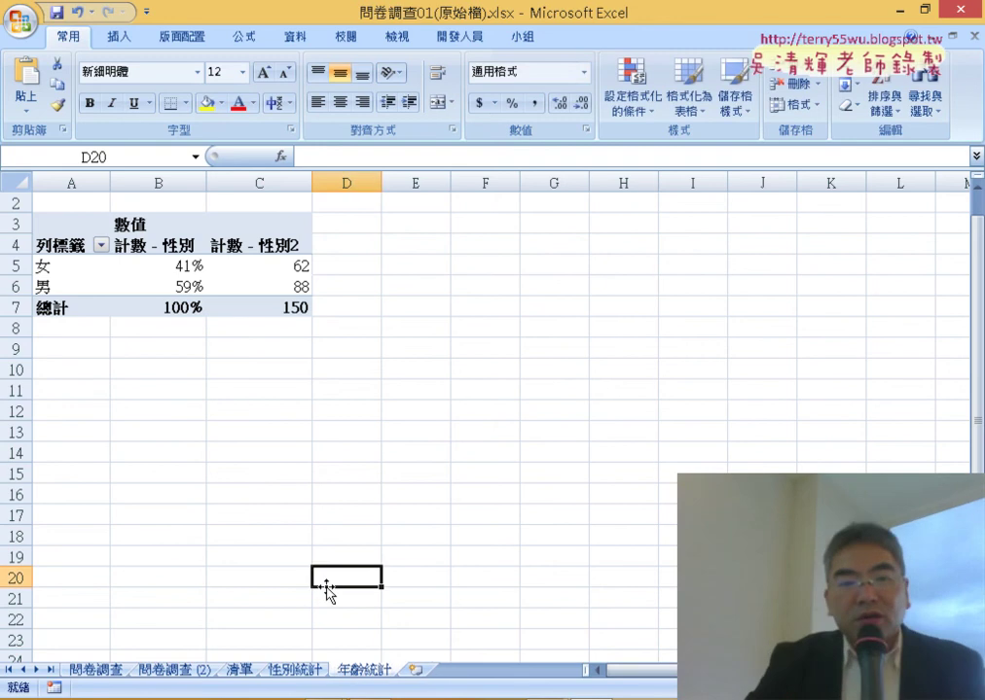
# Replace 性別 with 年齡 in the pivot's rows and values, listing age groups 15歲以下 to 46歲以上
pyautogui.click(195, 289)
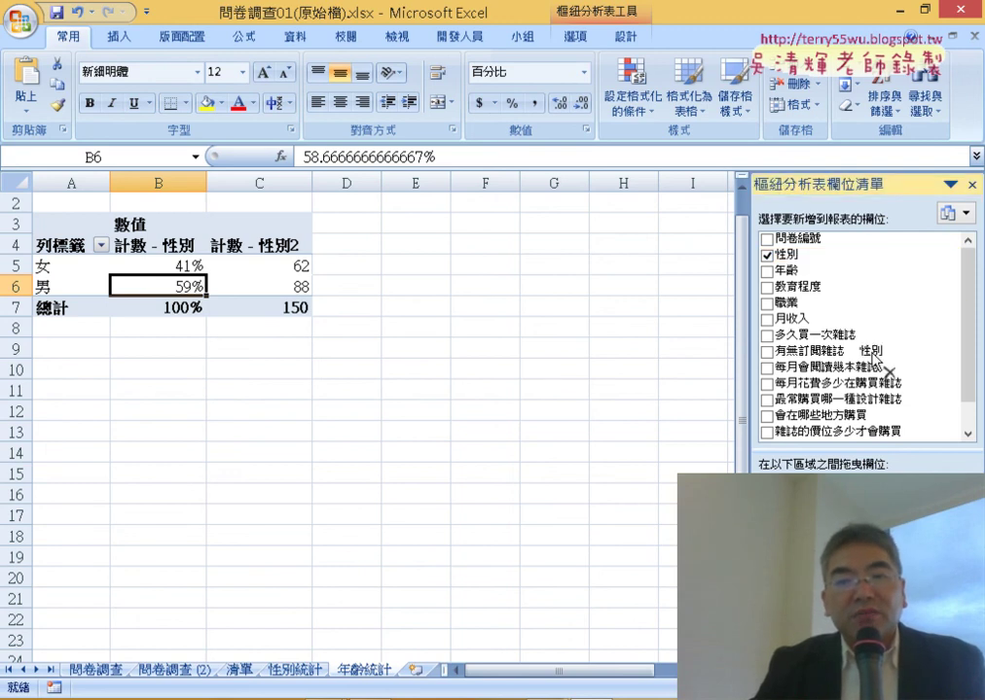
pyautogui.moveTo(739, 545); pyautogui.dragTo(903, 323)
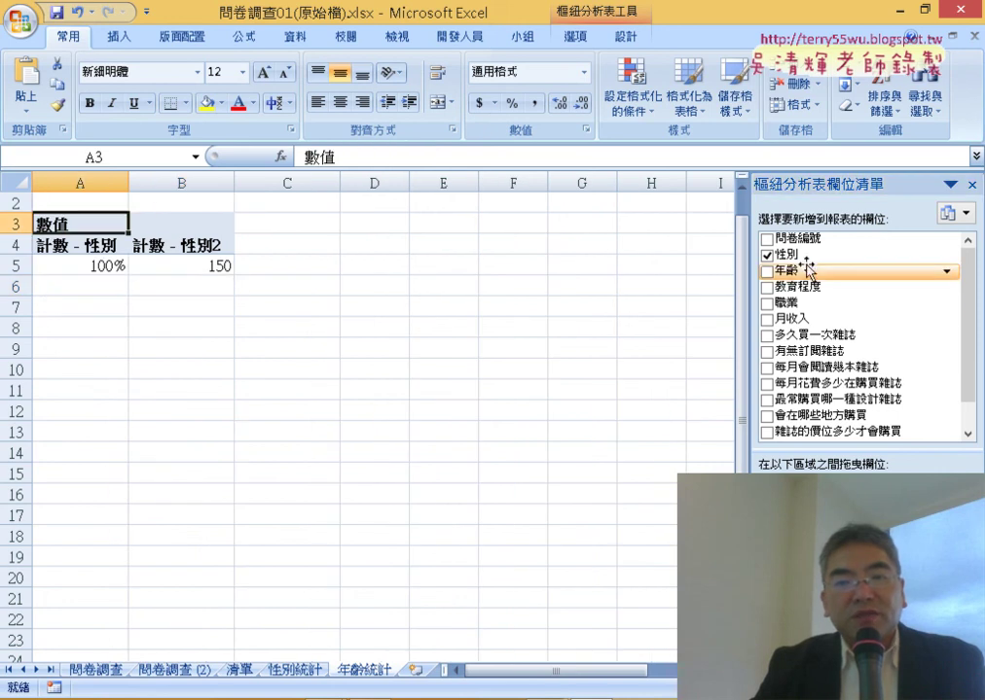
pyautogui.moveTo(834, 276); pyautogui.dragTo(827, 545)
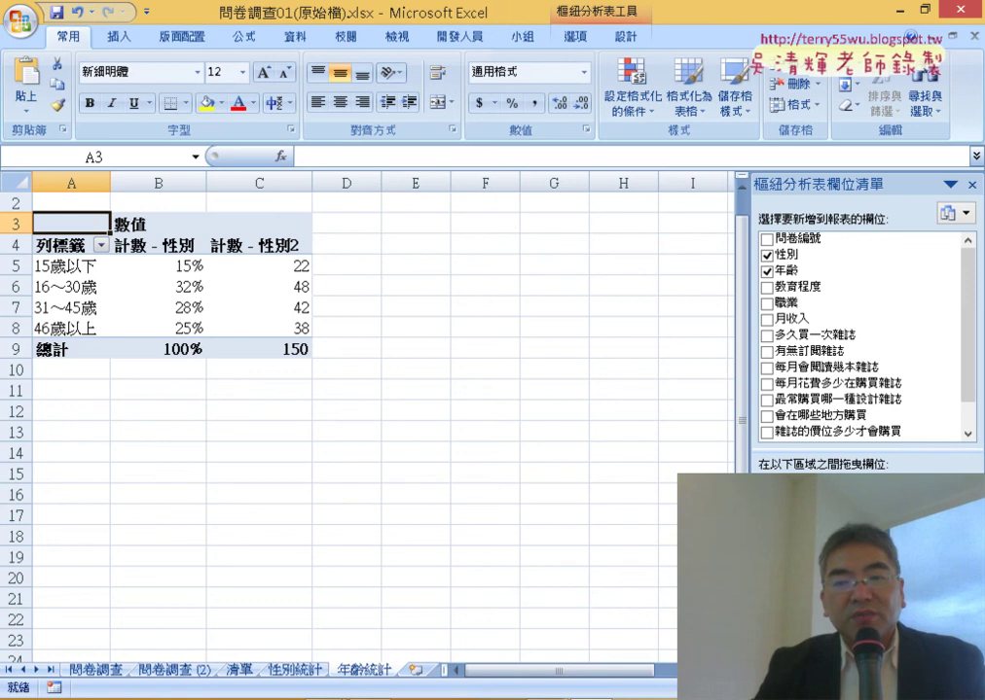
pyautogui.moveTo(876, 583); pyautogui.dragTo(788, 251)
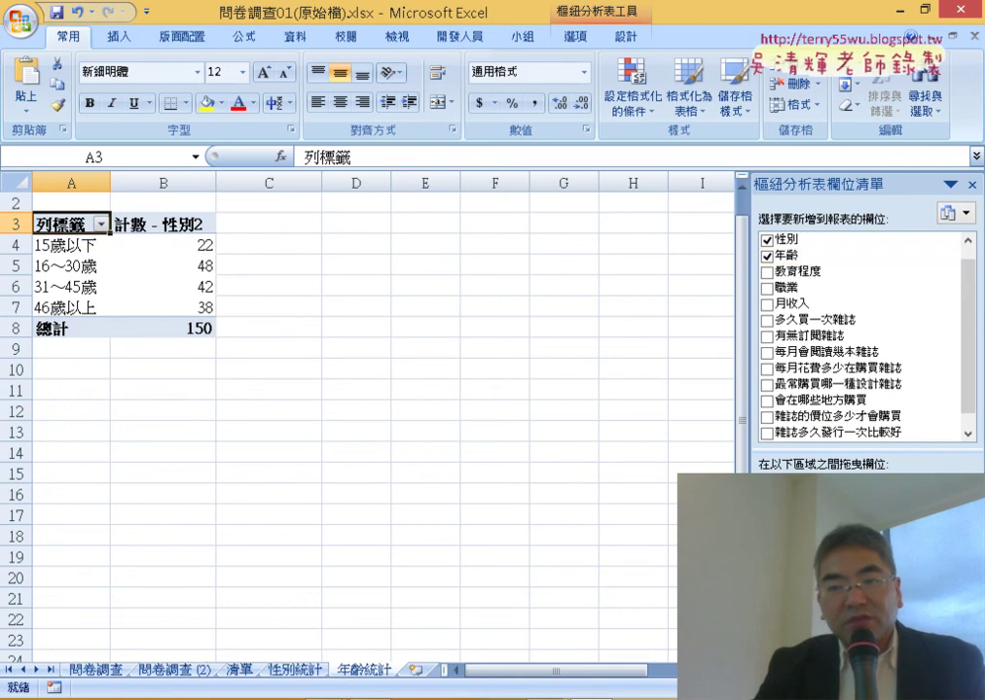
pyautogui.click(766, 240)
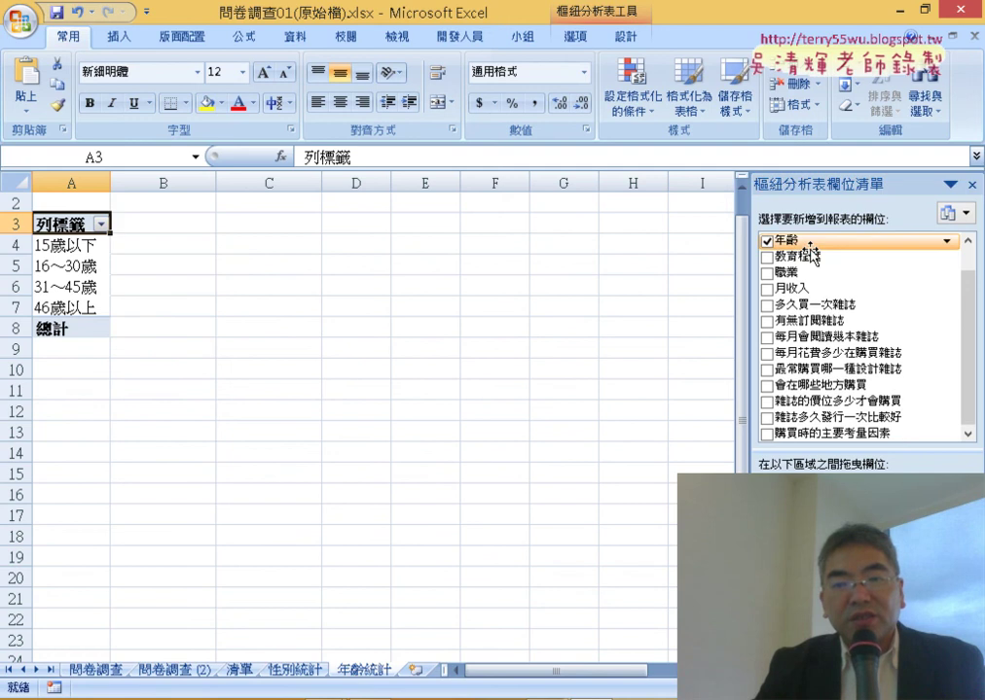
pyautogui.moveTo(788, 239); pyautogui.dragTo(875, 622)
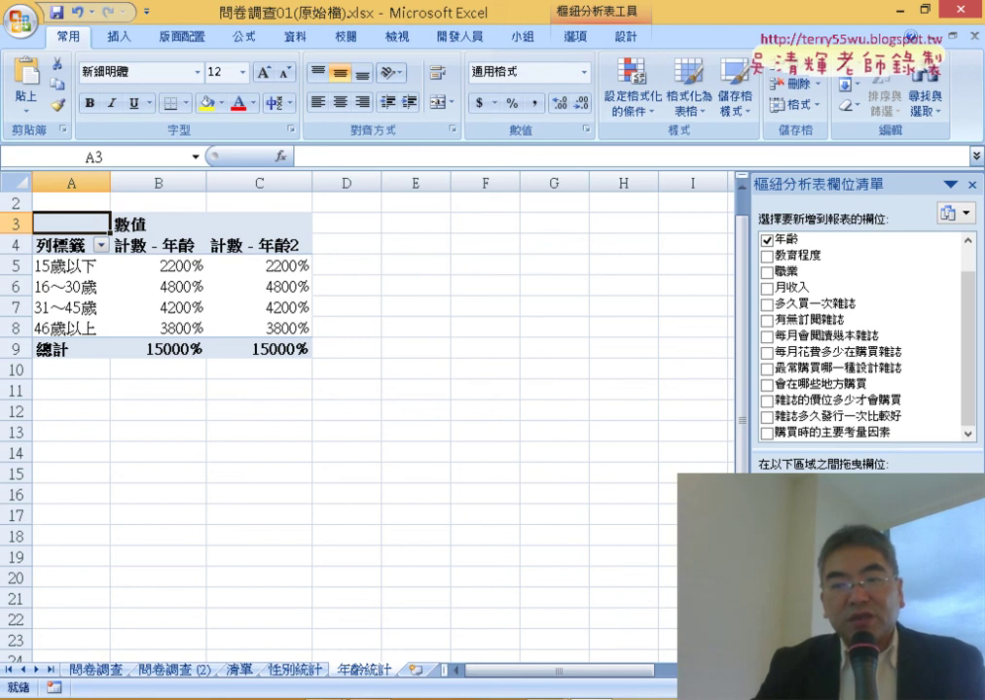
# Show 計數 - 年齡 as % of grand total: 14.67%, 32.00%, 28.00%, 25.33%, 100.00%
pyautogui.click(846, 588)
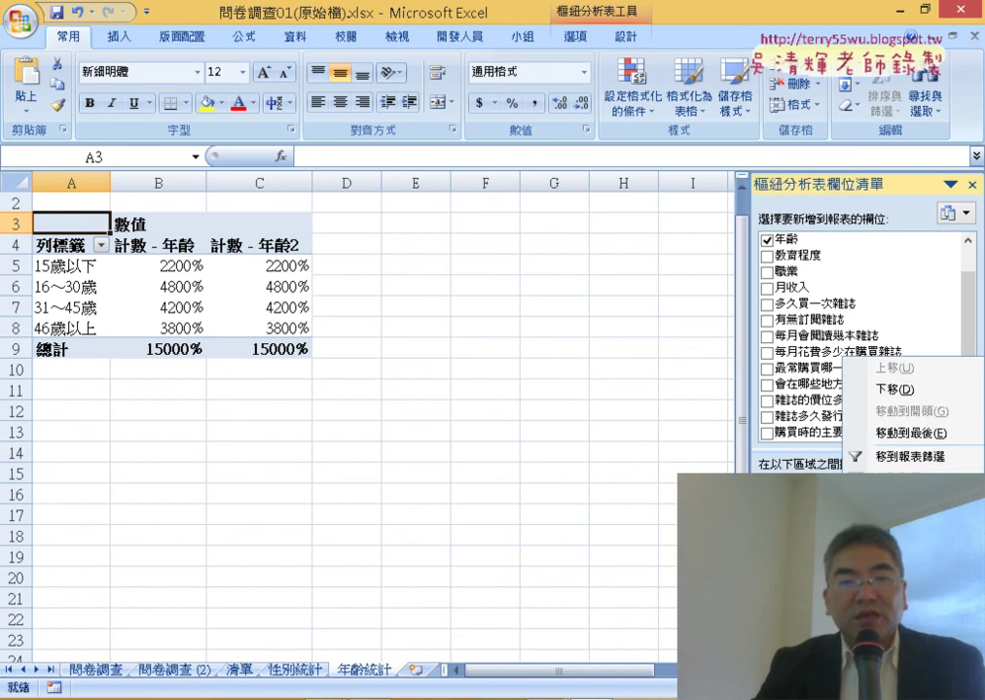
pyautogui.click(905, 570)
pyautogui.click(743, 143)
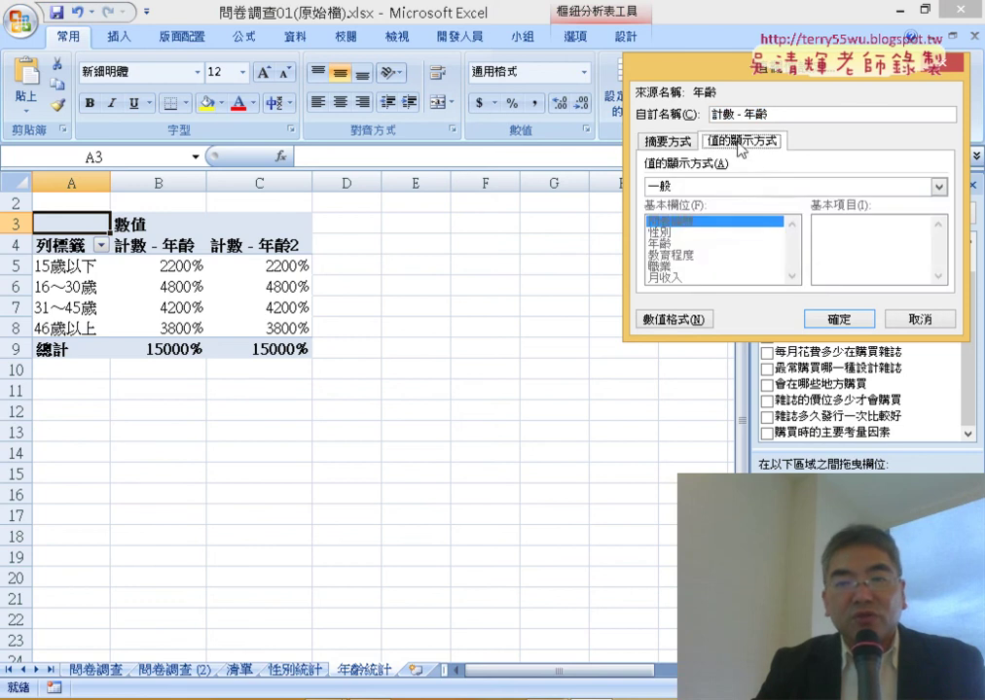
pyautogui.click(760, 187)
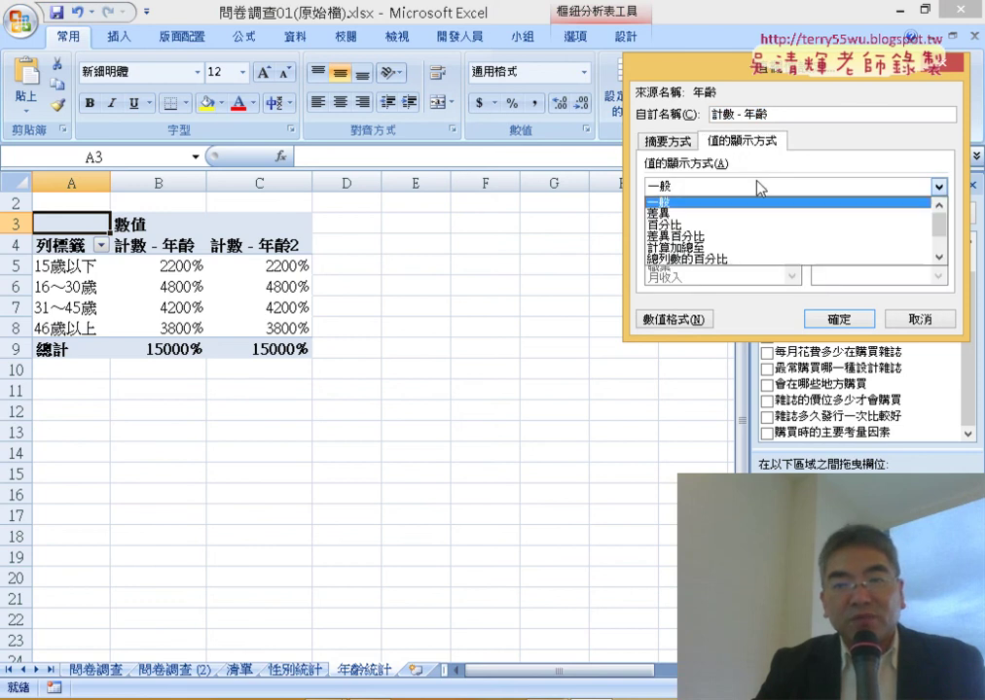
pyautogui.click(939, 257)
pyautogui.click(939, 257)
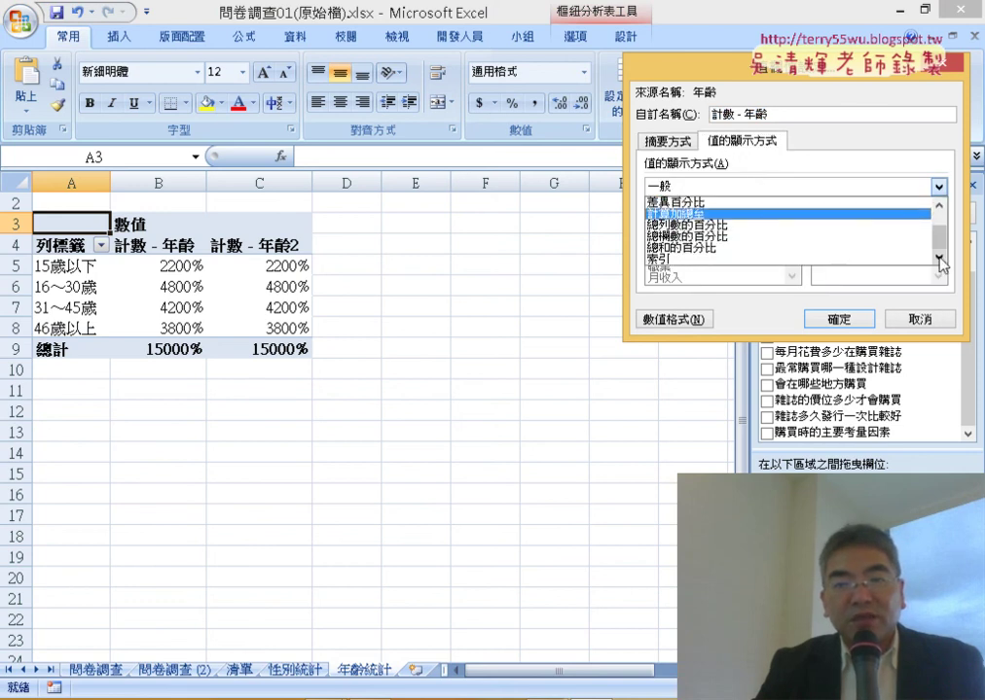
pyautogui.click(824, 251)
pyautogui.click(835, 319)
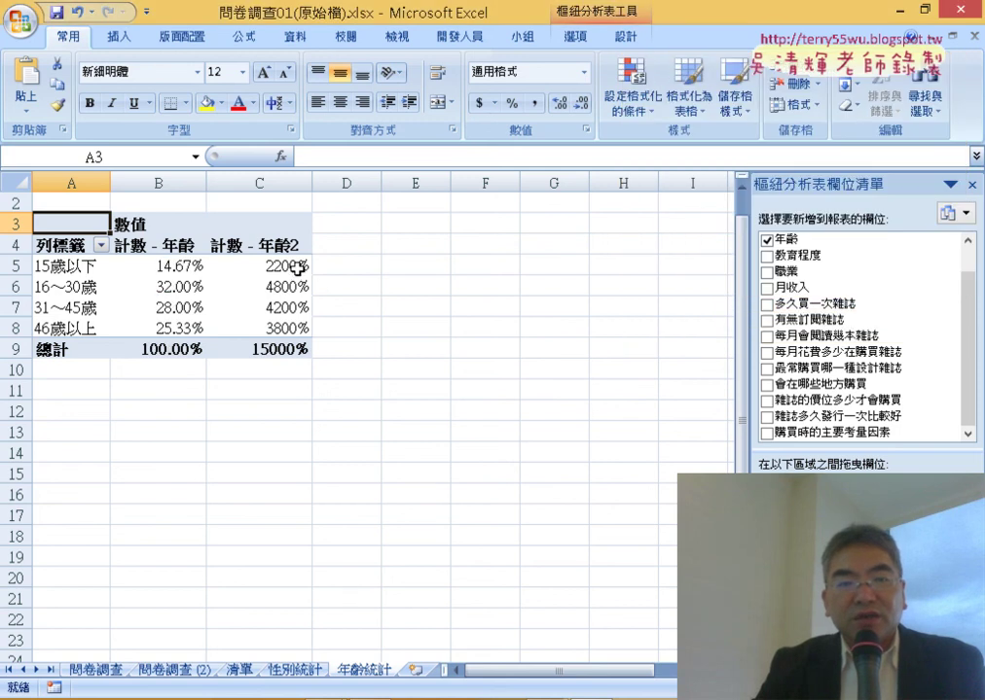
pyautogui.moveTo(297, 269); pyautogui.dragTo(272, 348)
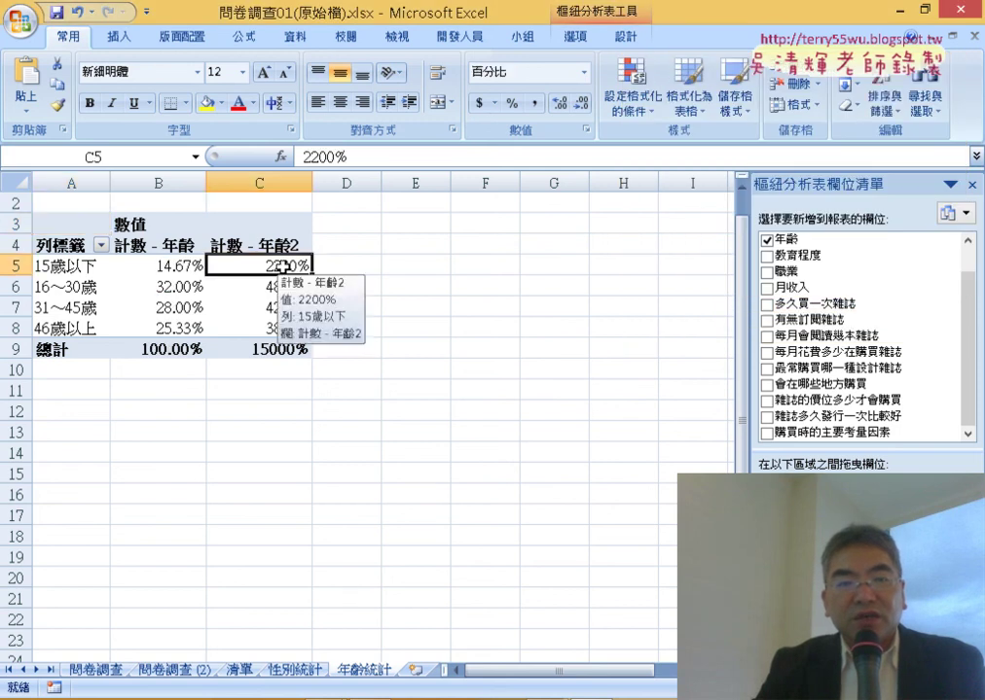
# Format C5:C9 as General so the second age column shows 22, 48, 42, 38 and 150
pyautogui.rightClick(248, 280)
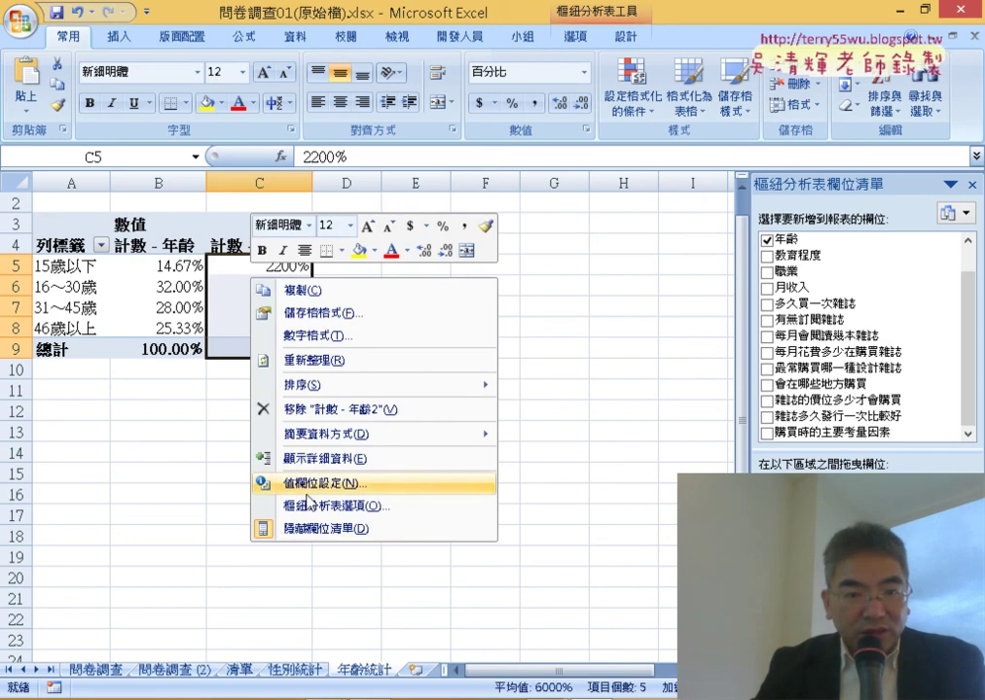
pyautogui.click(313, 314)
pyautogui.click(133, 177)
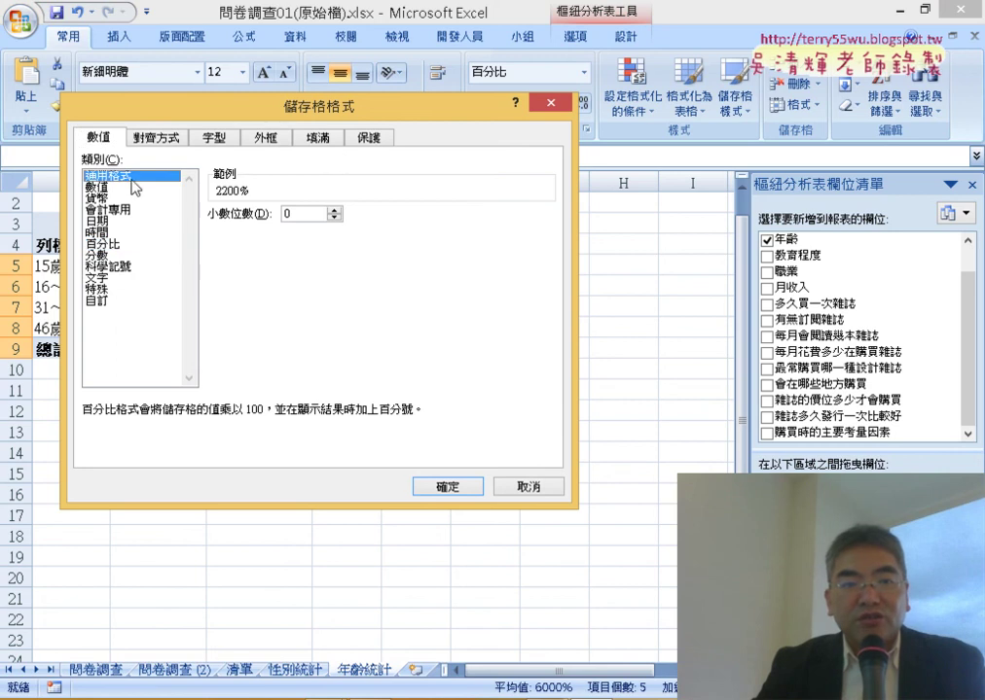
pyautogui.click(460, 490)
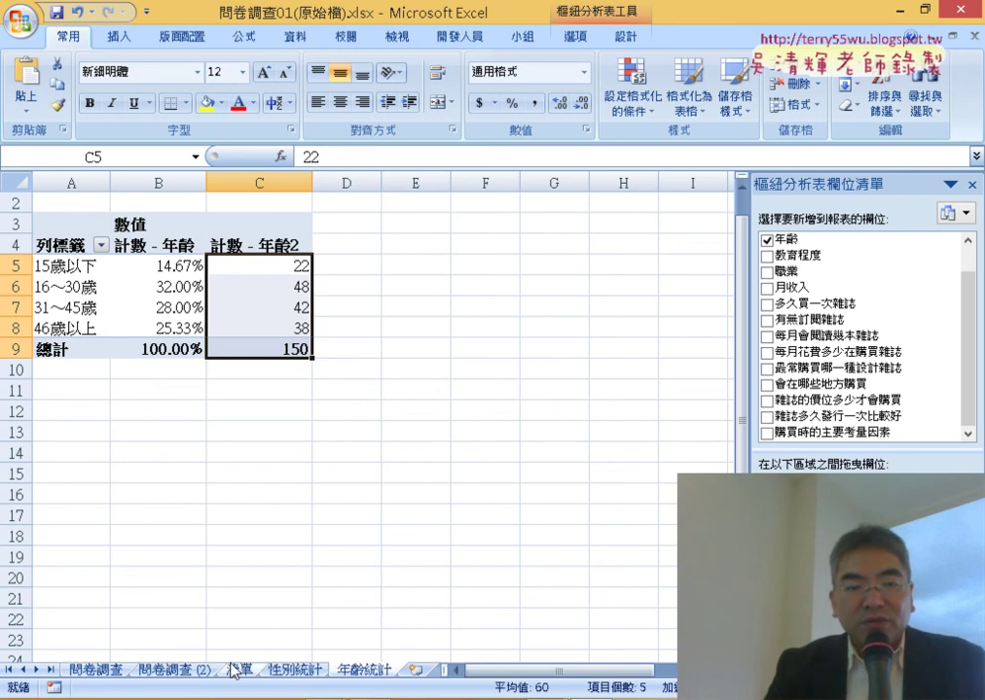
# Insert a 3-D Pie pivot chart from the gender pivot table on the 性別統計 sheet
pyautogui.click(290, 672)
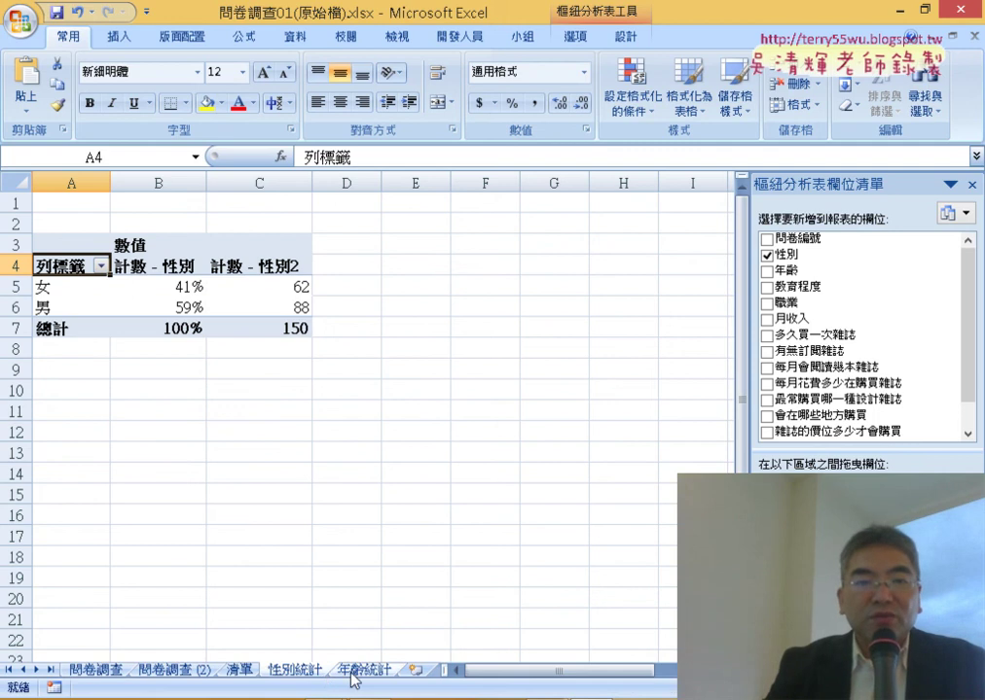
pyautogui.click(203, 304)
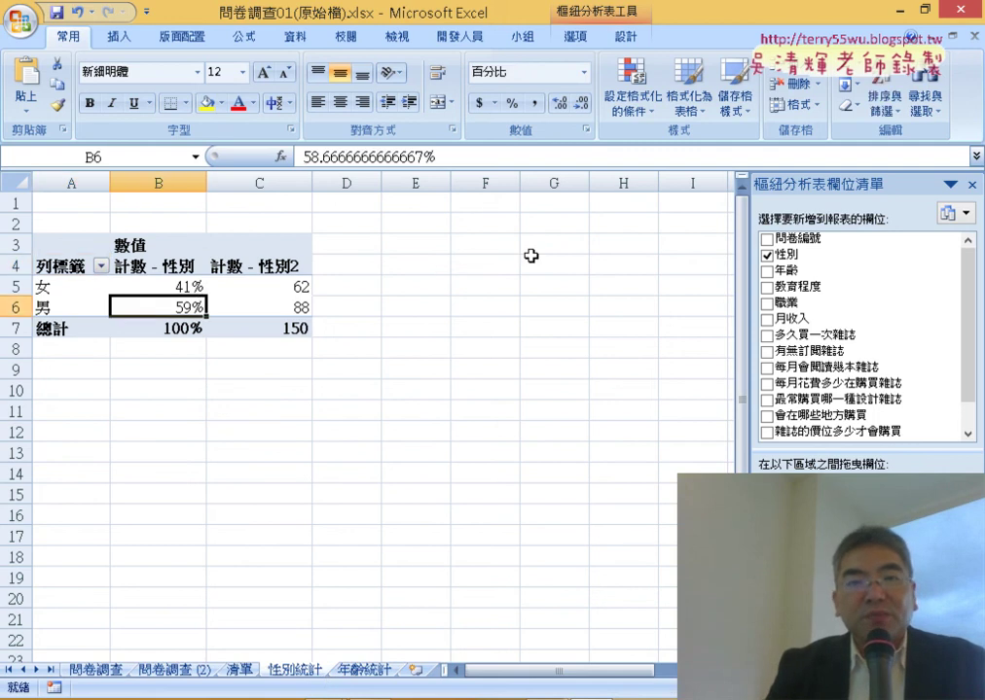
pyautogui.click(574, 35)
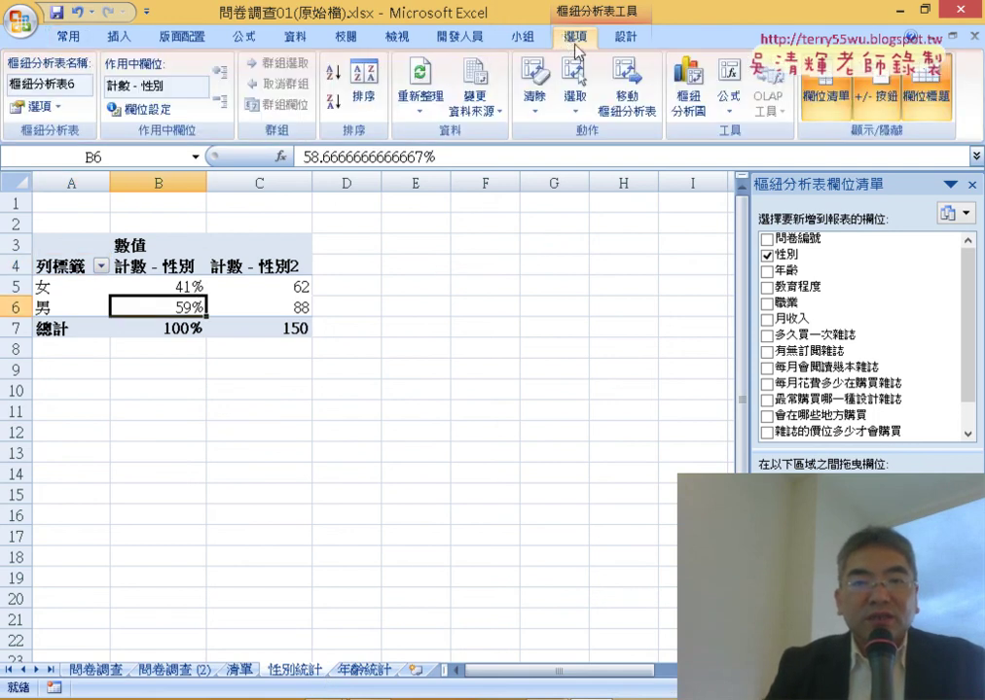
pyautogui.click(684, 107)
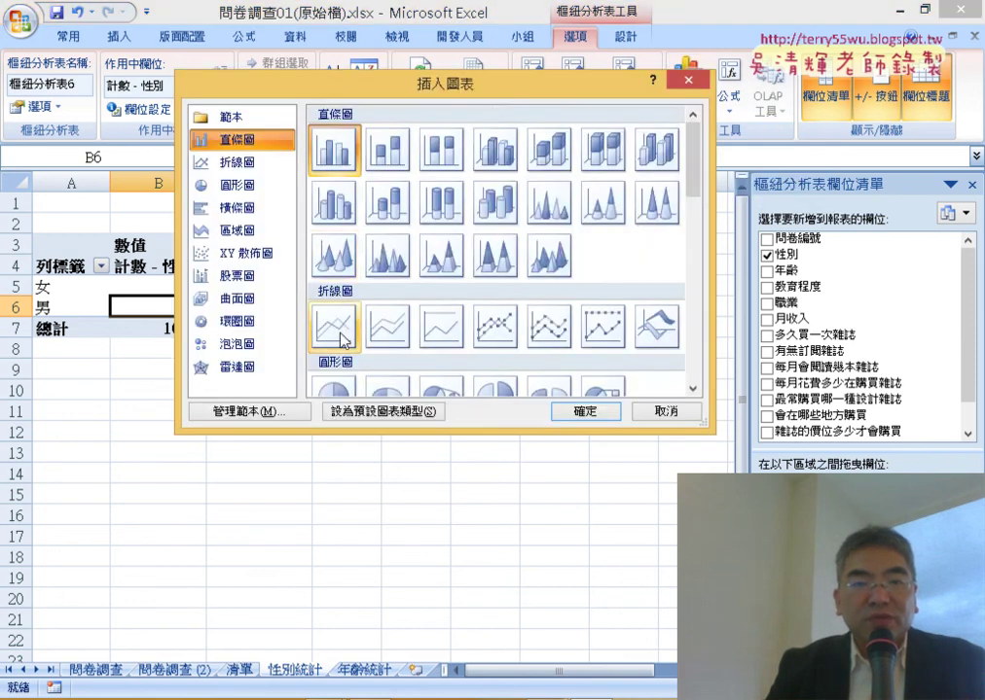
pyautogui.scroll(-3, 350, 321)
pyautogui.scroll(1, 365, 272)
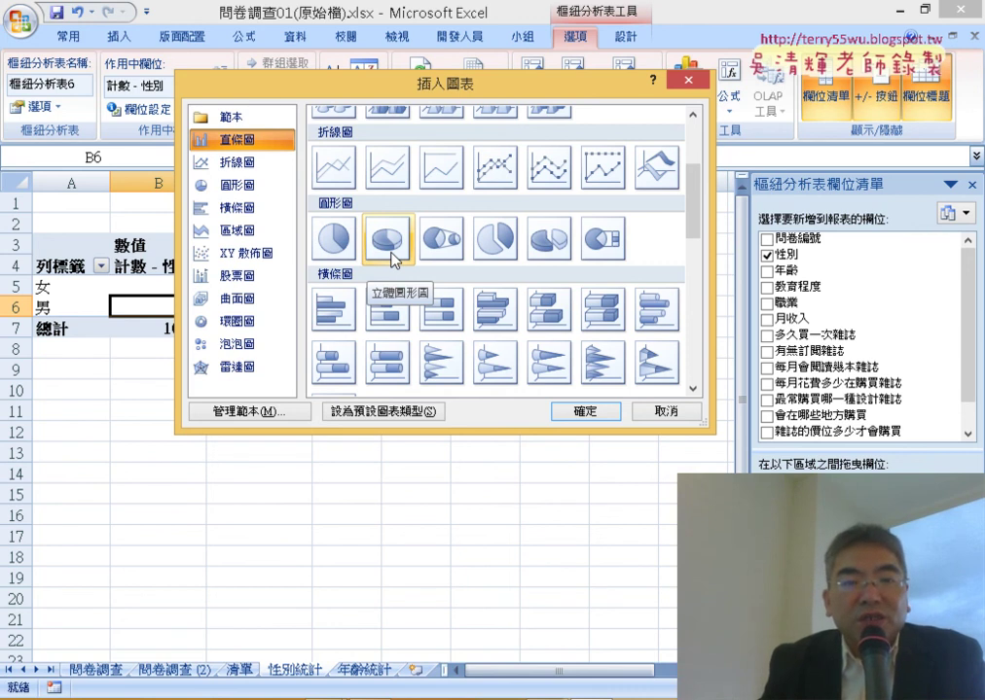
pyautogui.click(392, 257)
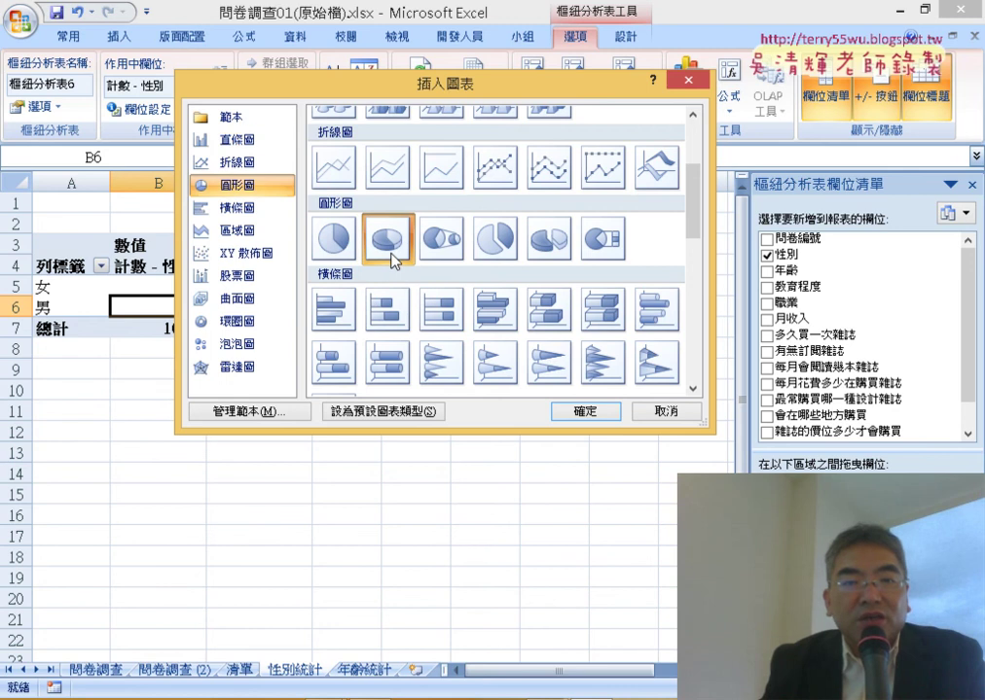
pyautogui.click(595, 414)
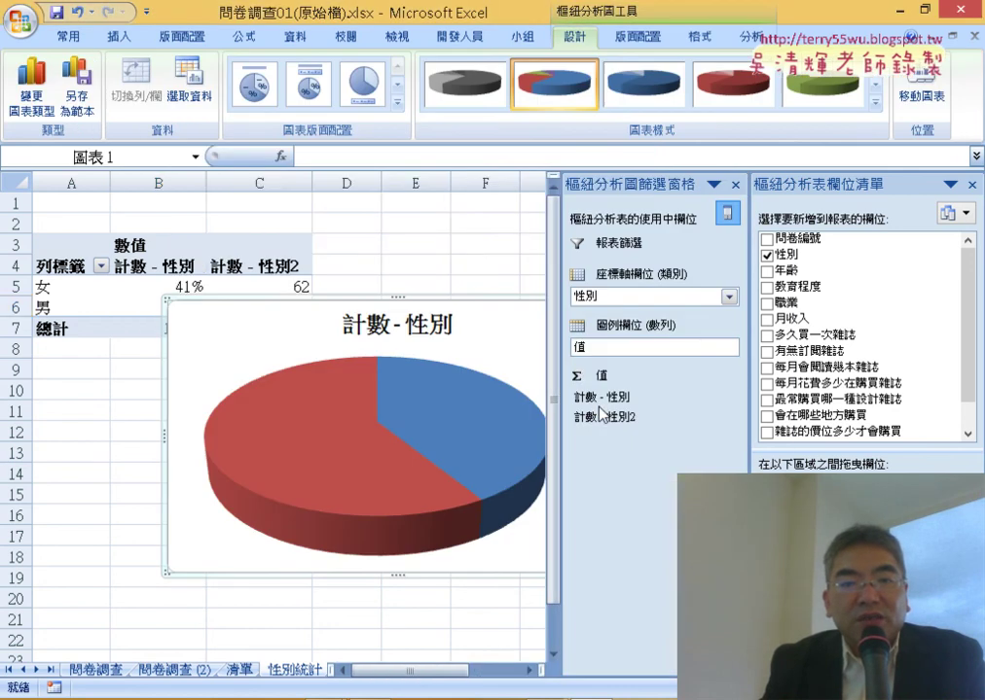
# Close the chart filter pane and position the pie chart just right of the pivot table
pyautogui.click(736, 185)
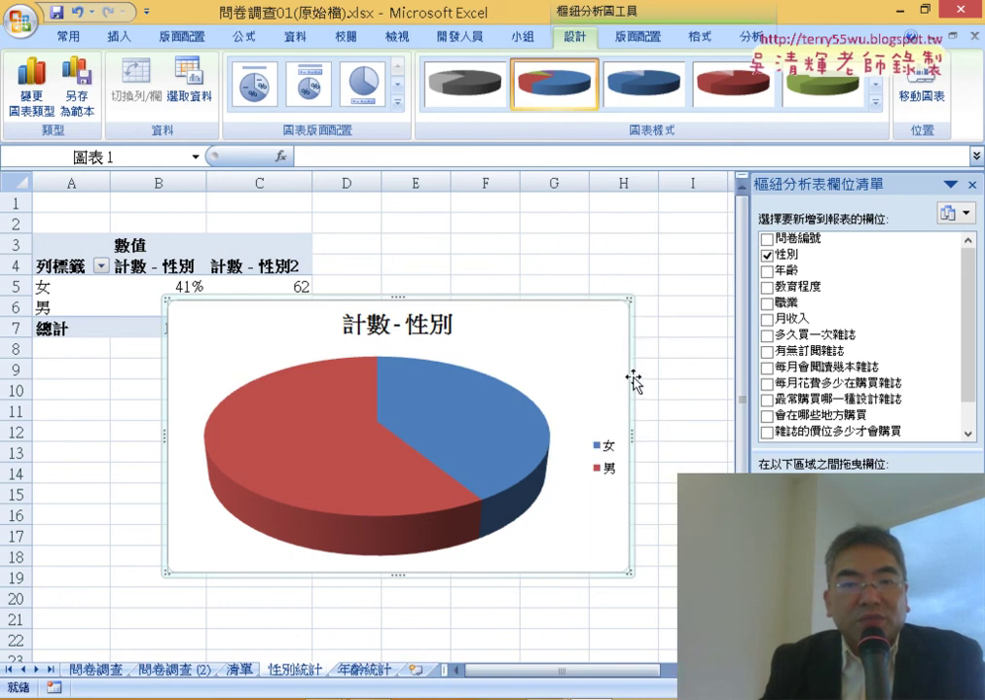
pyautogui.moveTo(634, 379)
pyautogui.mouseDown()
pyautogui.moveTo(700, 291)
pyautogui.moveTo(516, 292)
pyautogui.mouseUp()
pyautogui.moveTo(622, 670); pyautogui.dragTo(501, 670)
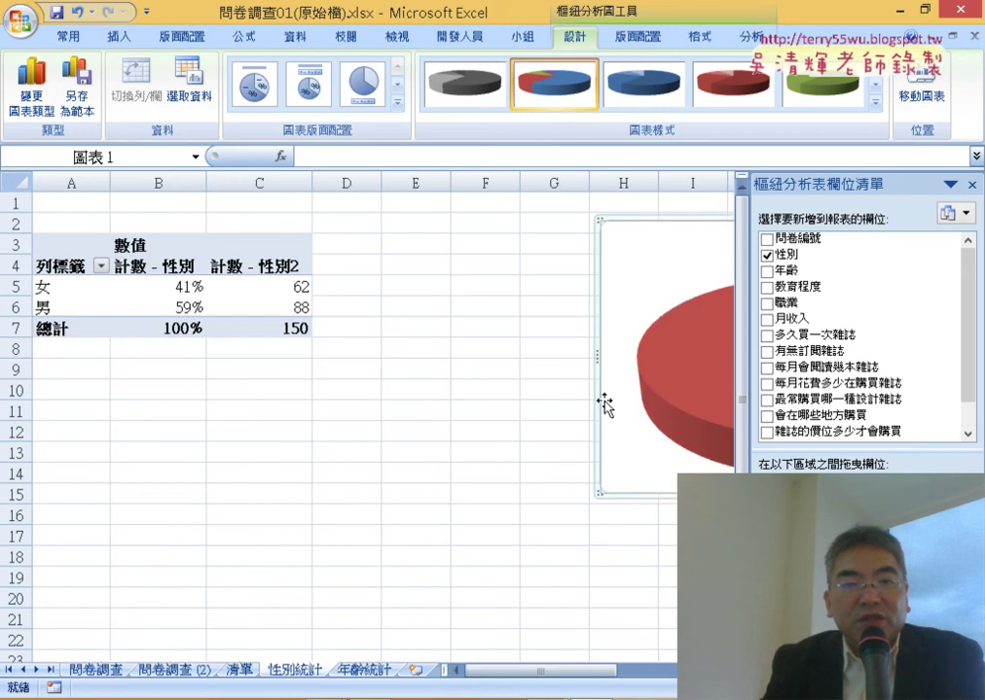
pyautogui.moveTo(603, 404); pyautogui.dragTo(319, 392)
pyautogui.moveTo(589, 672); pyautogui.dragTo(603, 681)
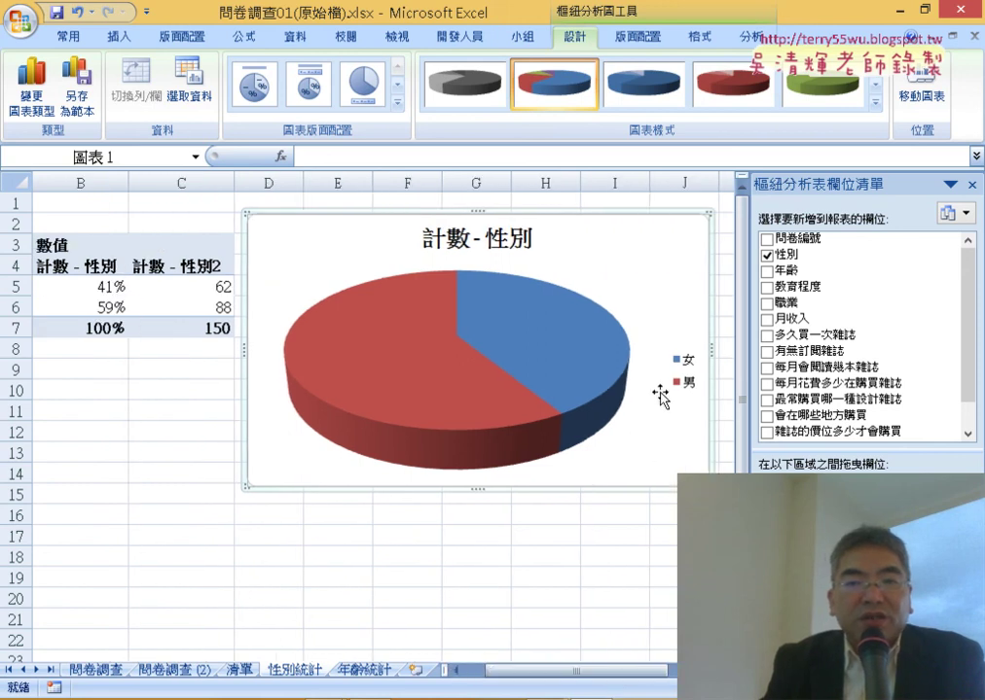
# Select the pie's data series and bring up the Data Labels placement choices
pyautogui.click(398, 328)
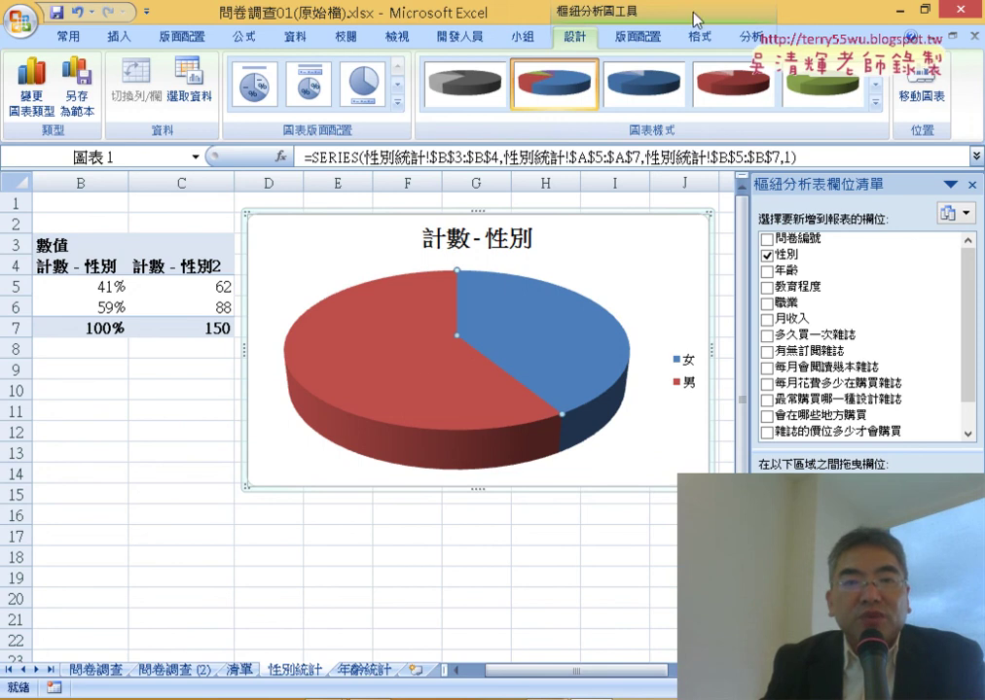
pyautogui.click(636, 39)
pyautogui.click(455, 107)
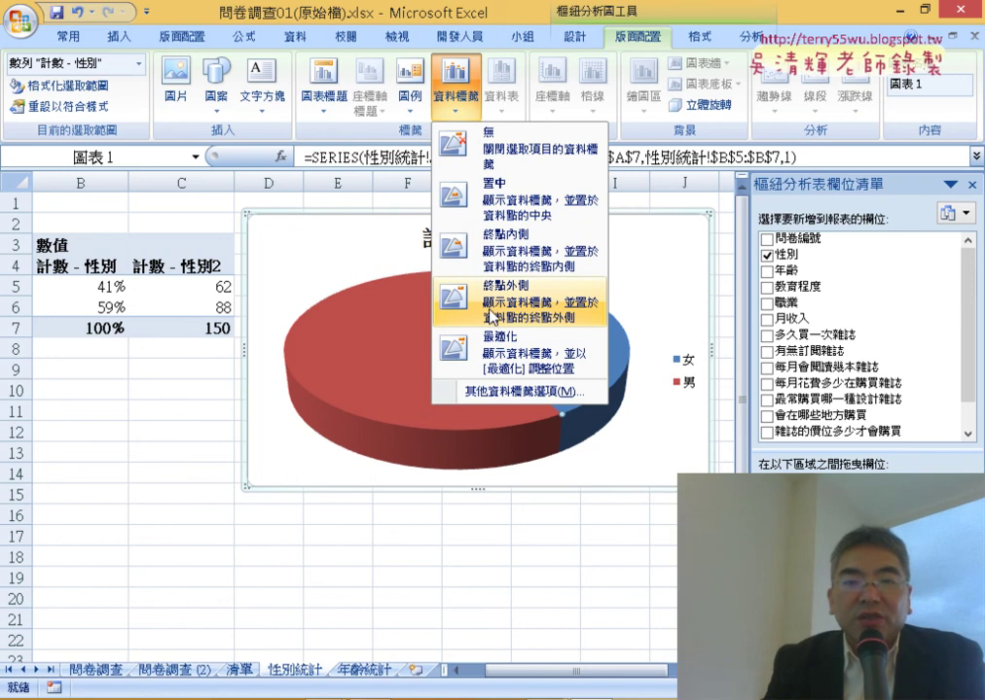
# Place the 41% and 59% percentage labels outside the pie slices and bring up their label options
pyautogui.click(487, 358)
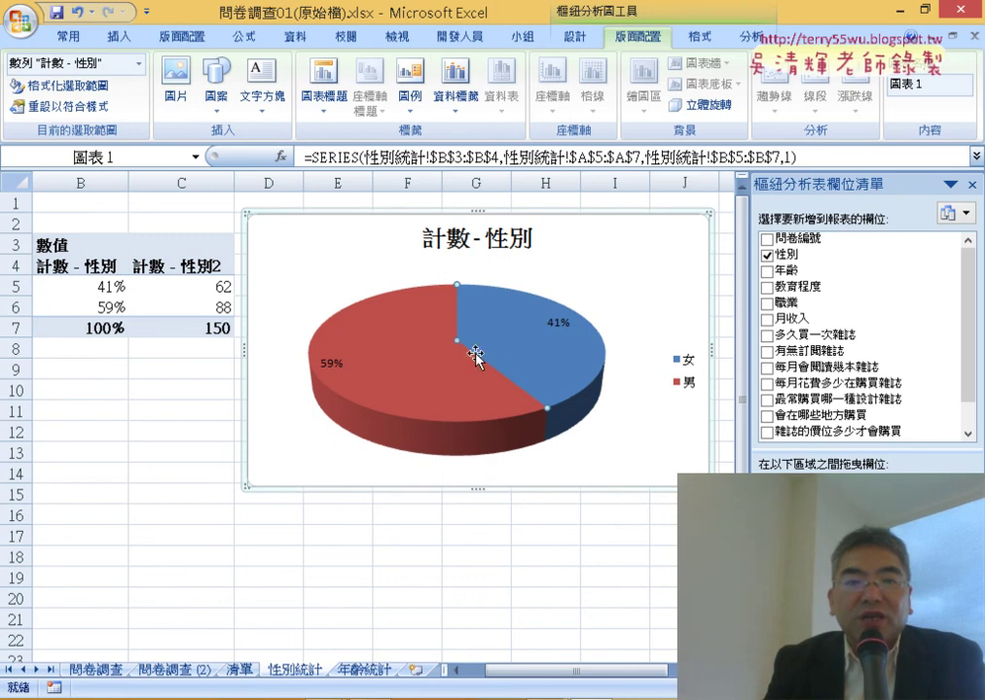
pyautogui.click(455, 83)
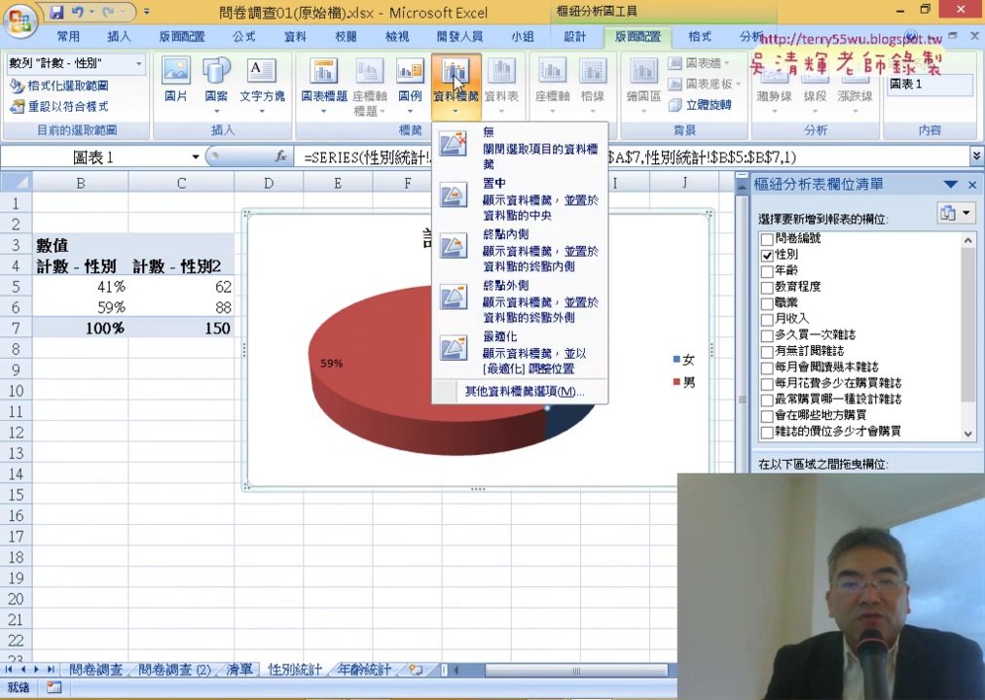
pyautogui.click(477, 295)
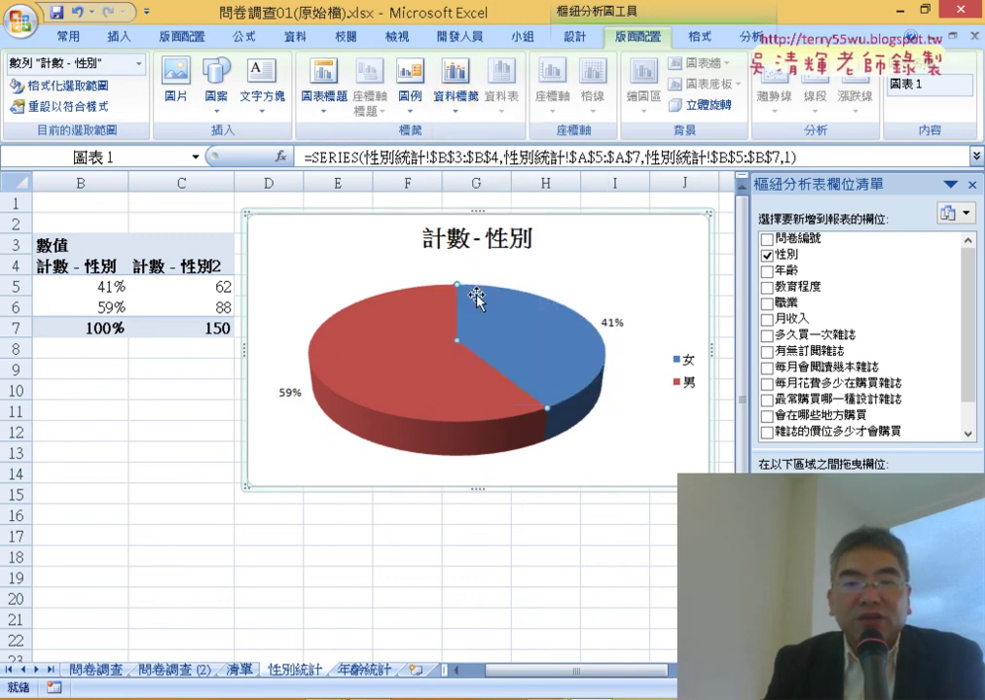
pyautogui.rightClick(610, 323)
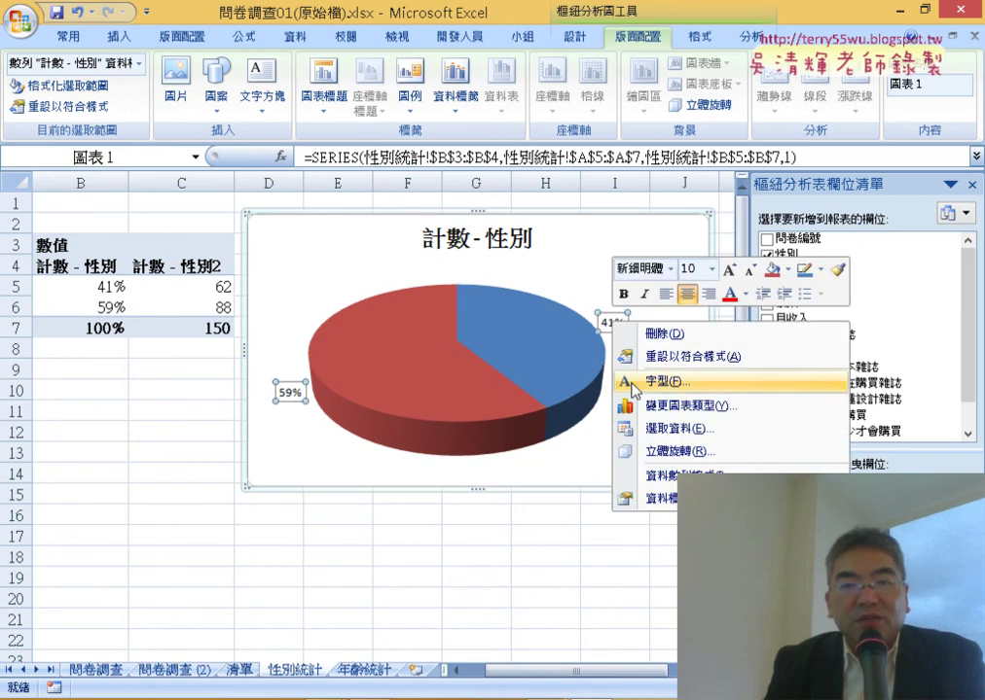
# Make the pie labels show category name plus percentage (男, 59% and 女, 41%) with leader lines
pyautogui.click(630, 498)
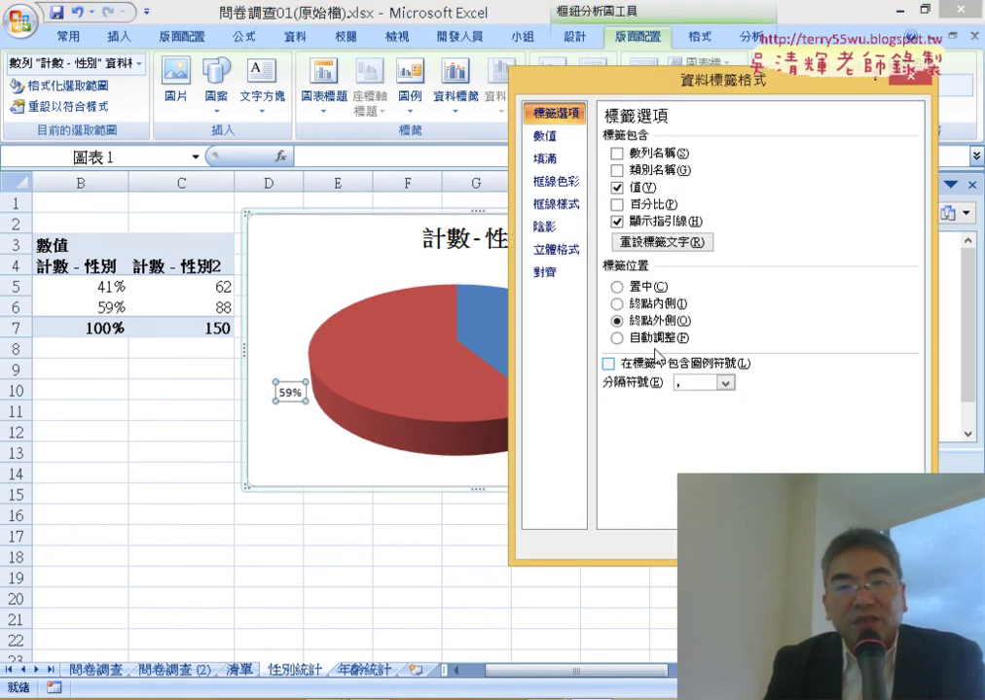
pyautogui.click(616, 170)
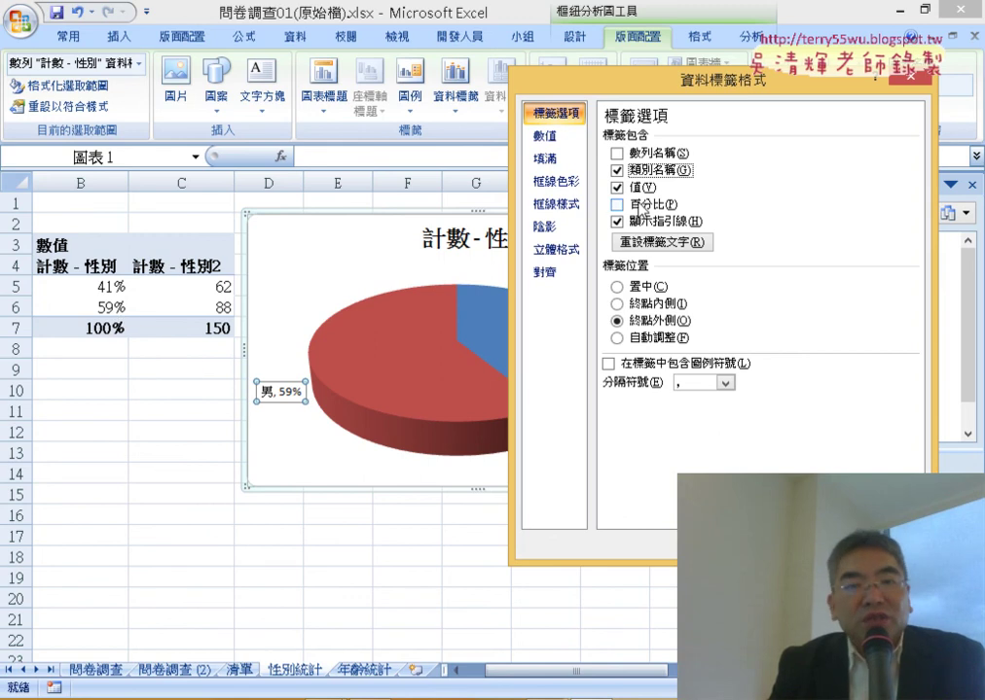
pyautogui.click(638, 205)
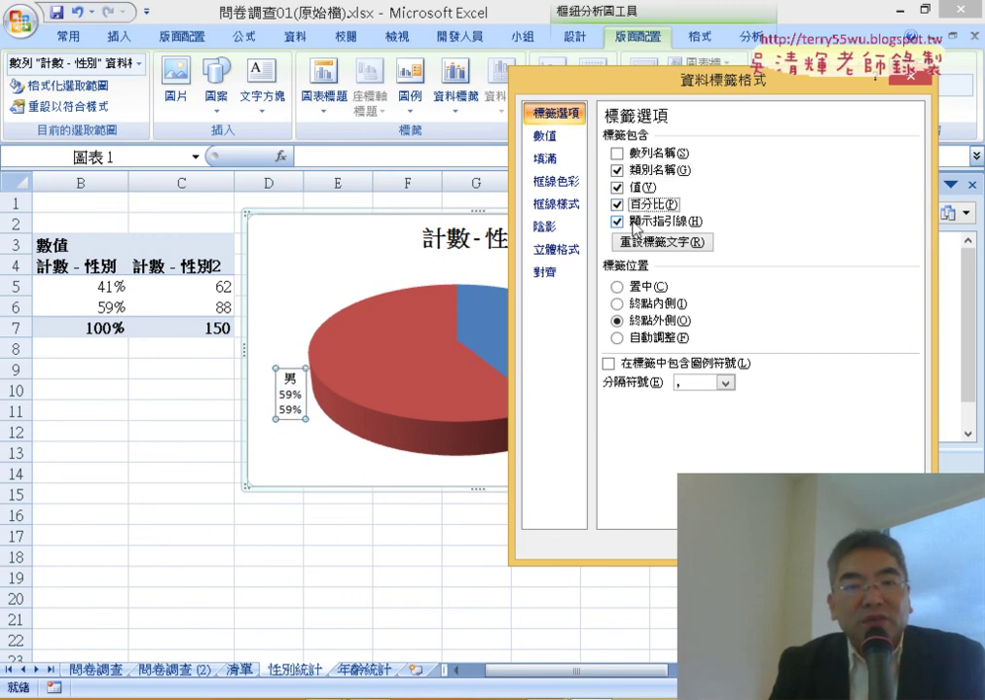
pyautogui.click(617, 222)
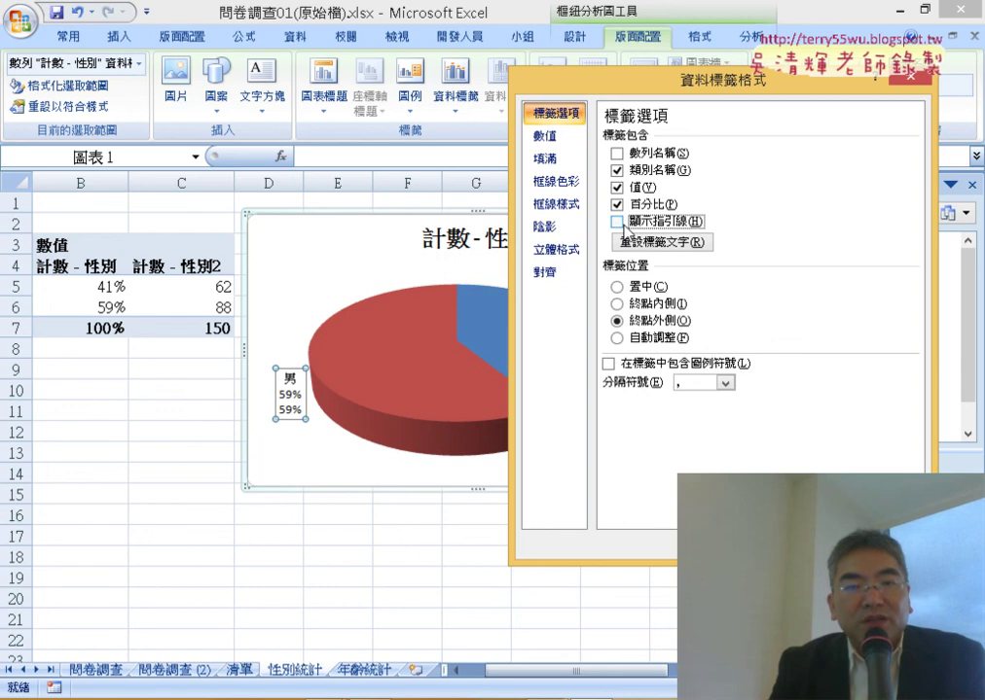
pyautogui.hotkey('alt', 'p')
pyautogui.click(618, 223)
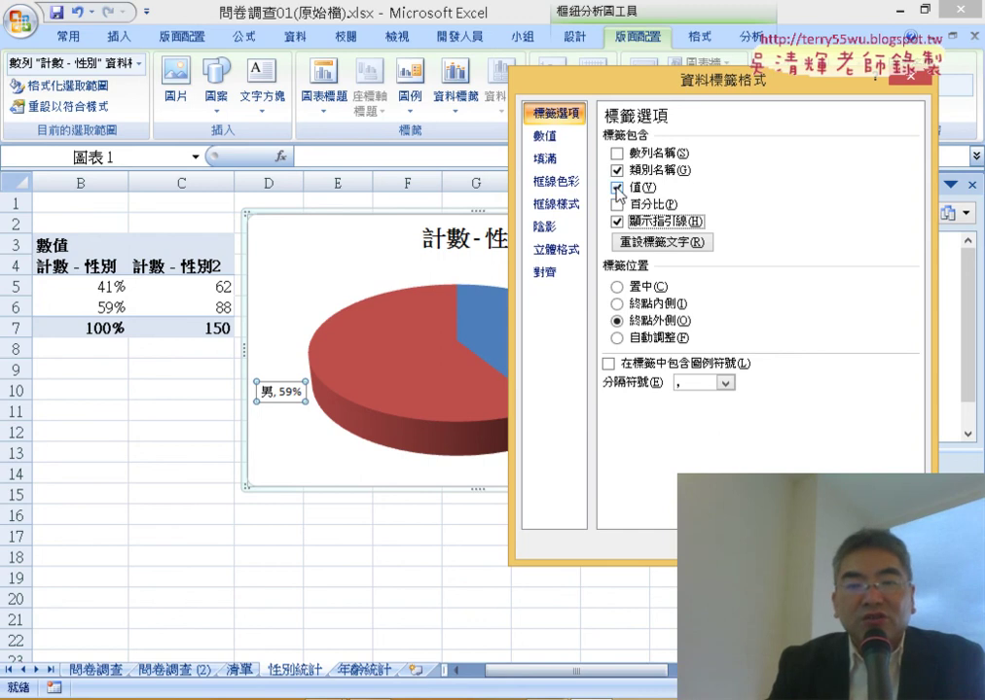
pyautogui.press('Escape')
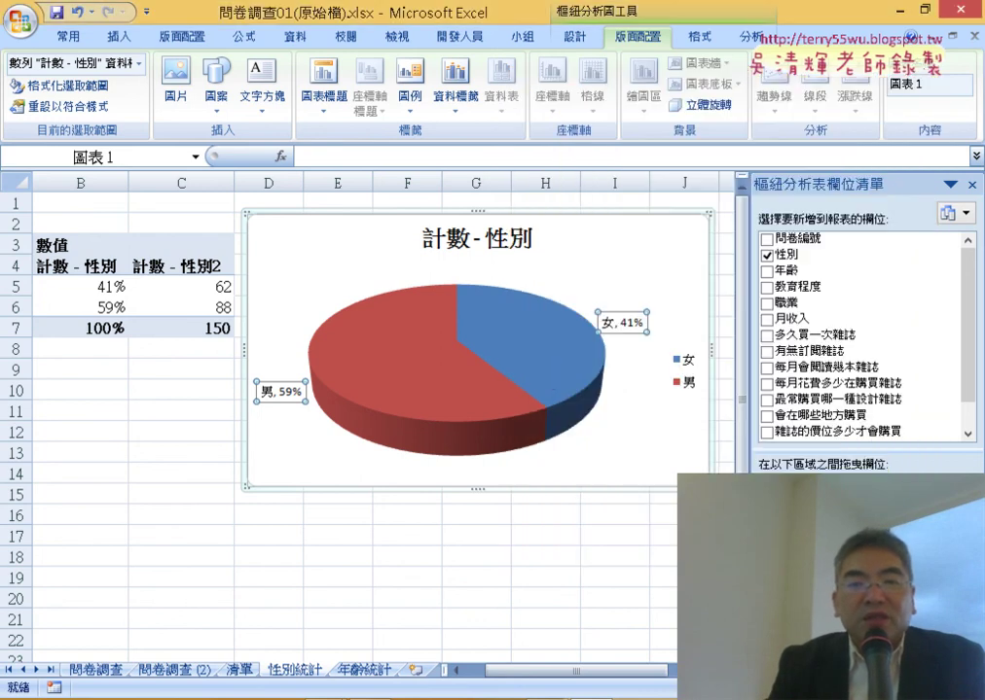
pyautogui.click(414, 367)
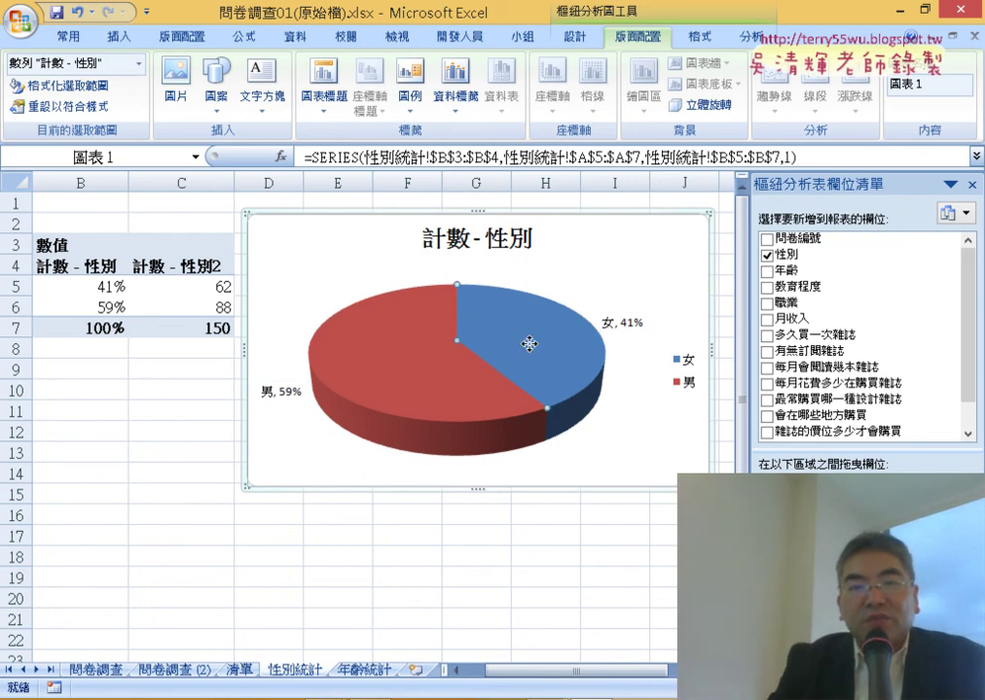
# Explode the red 男 slice away from the 女 slice in the 3-D pie chart
pyautogui.click(339, 262)
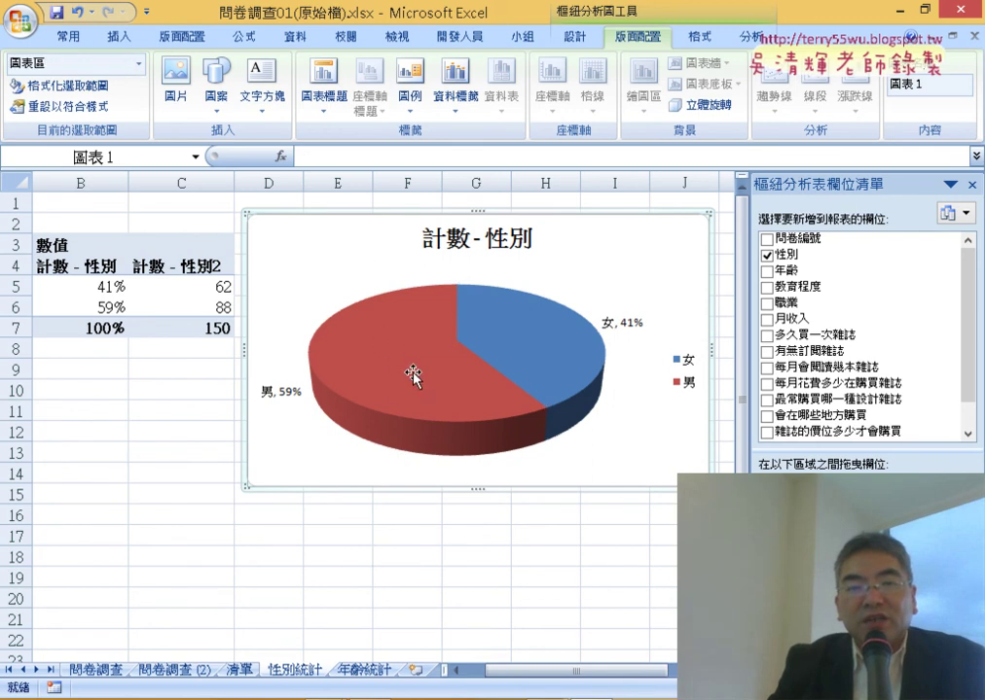
pyautogui.click(394, 351)
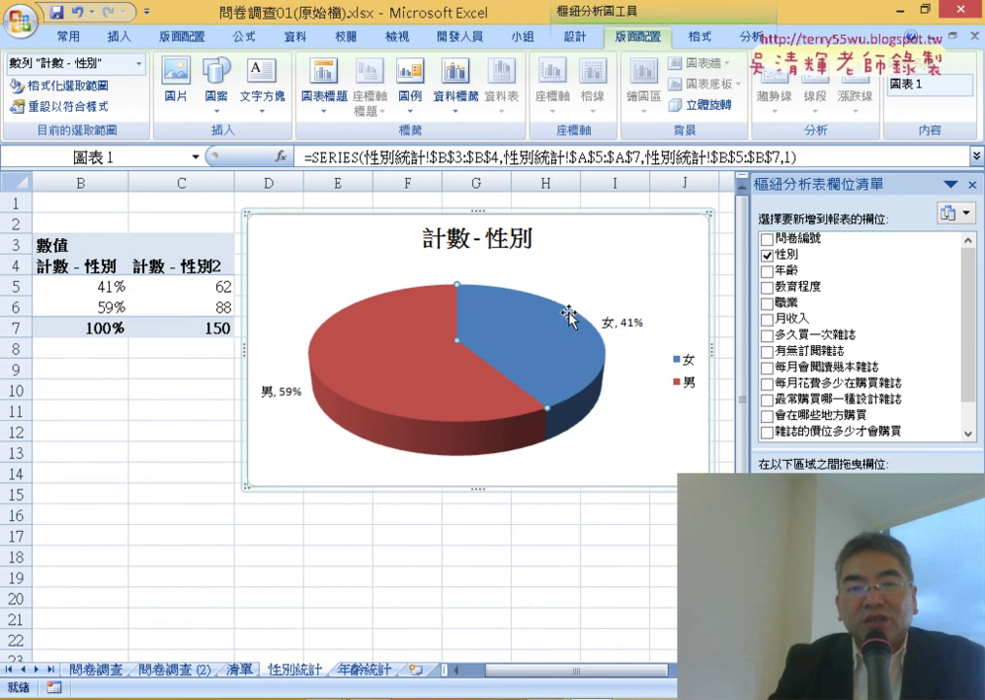
pyautogui.moveTo(378, 364)
pyautogui.moveTo(381, 362); pyautogui.dragTo(384, 347)
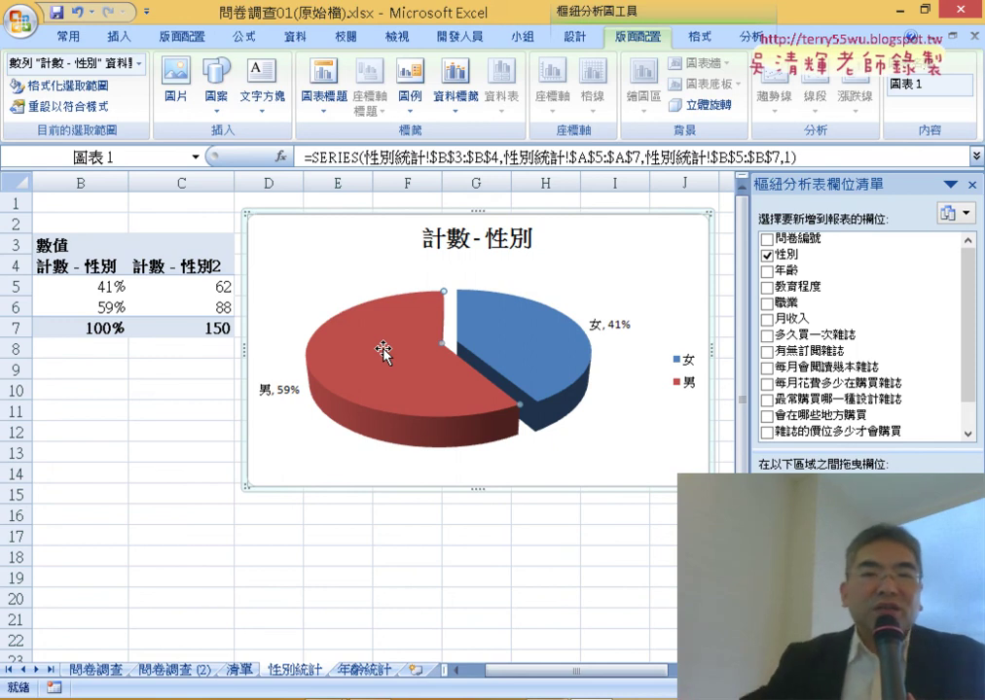
pyautogui.click(538, 326)
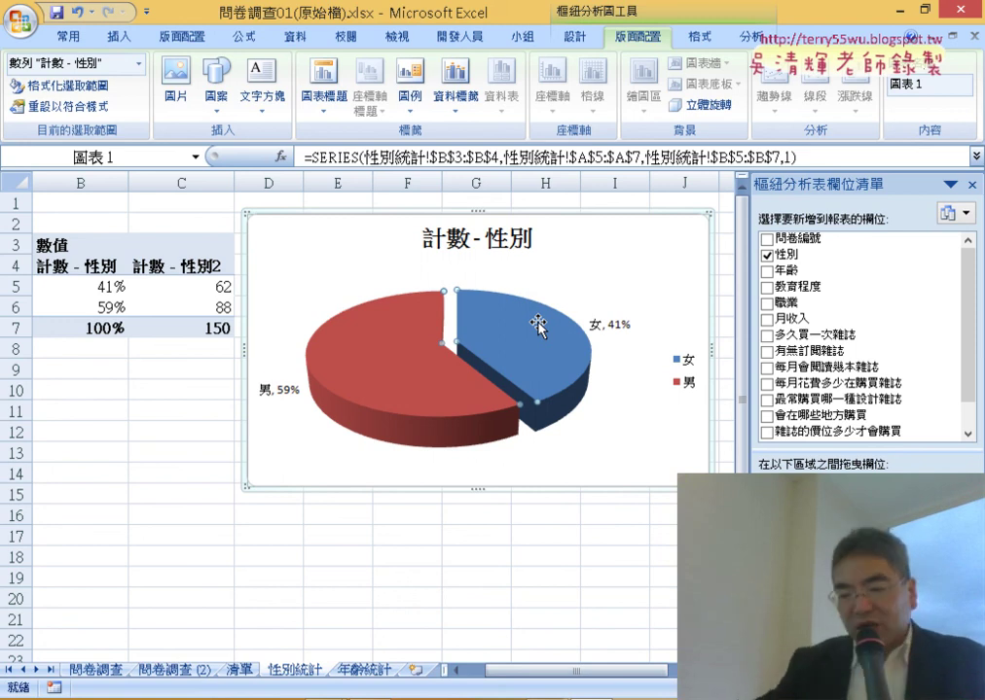
pyautogui.moveTo(496, 439)
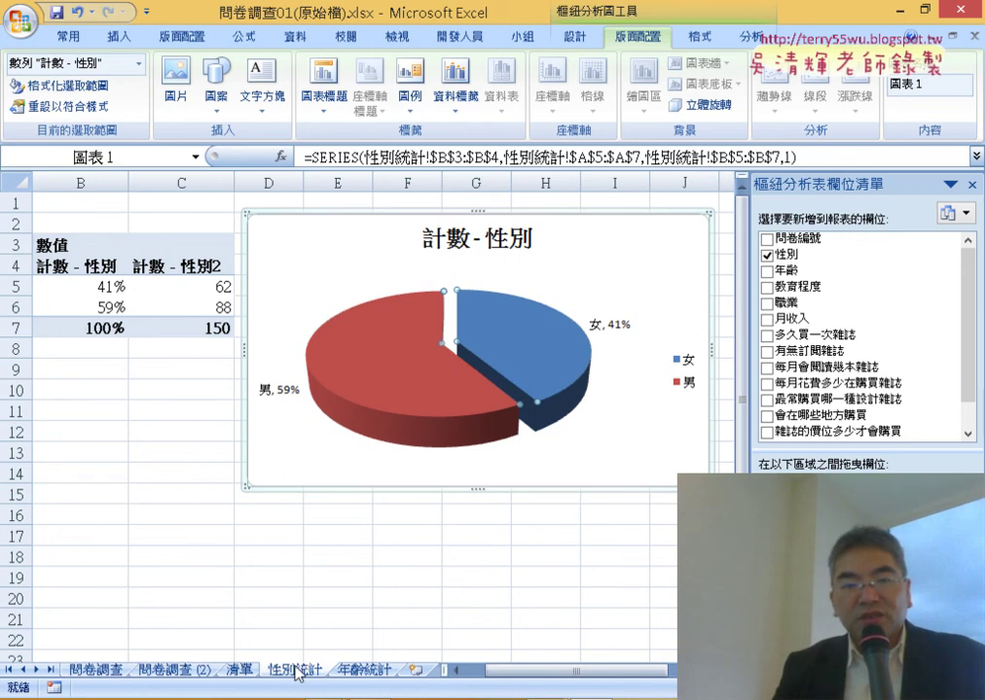
# Go to the 年齡統計 sheet and review its age pivot rows, 15歲以下 through 46歲以上
pyautogui.click(365, 671)
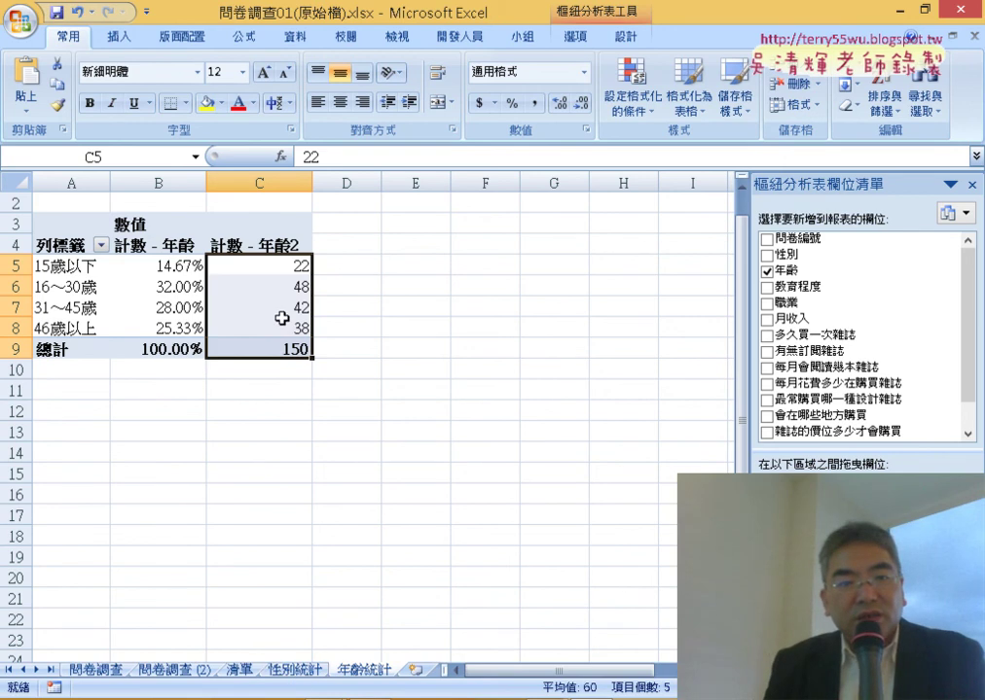
pyautogui.moveTo(281, 310)
pyautogui.mouseDown()
pyautogui.moveTo(279, 293)
pyautogui.moveTo(75, 288)
pyautogui.mouseUp()
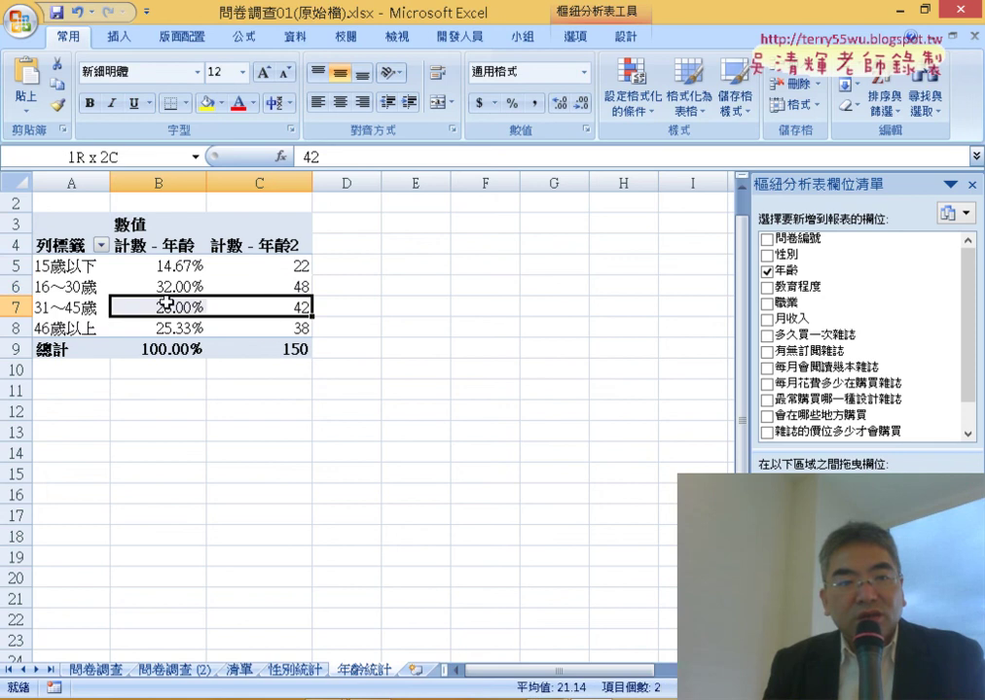
pyautogui.click(97, 292)
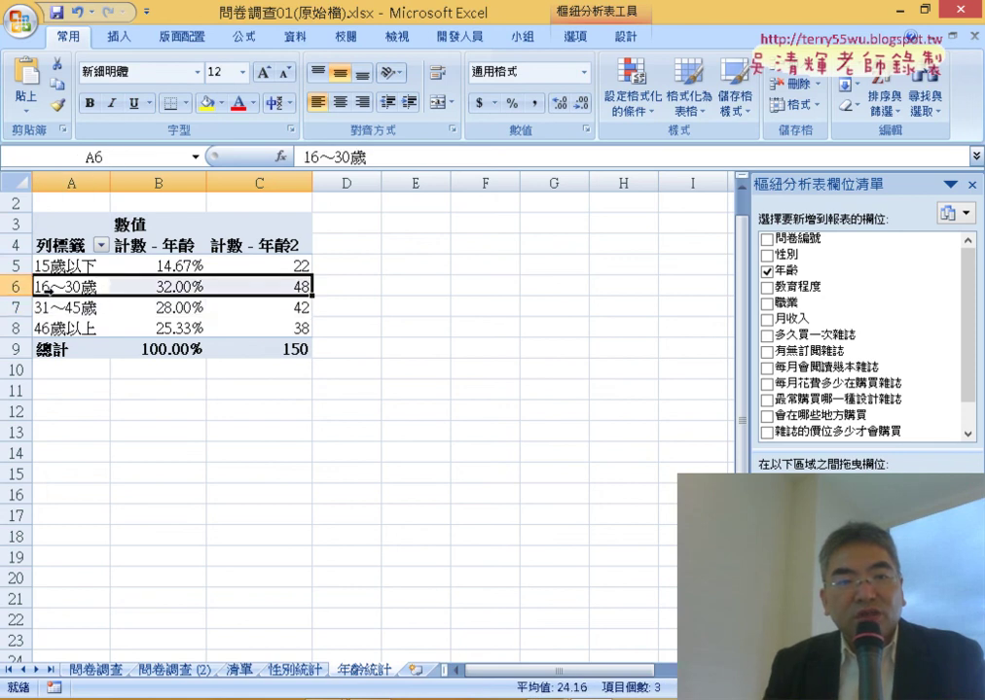
pyautogui.click(19, 286)
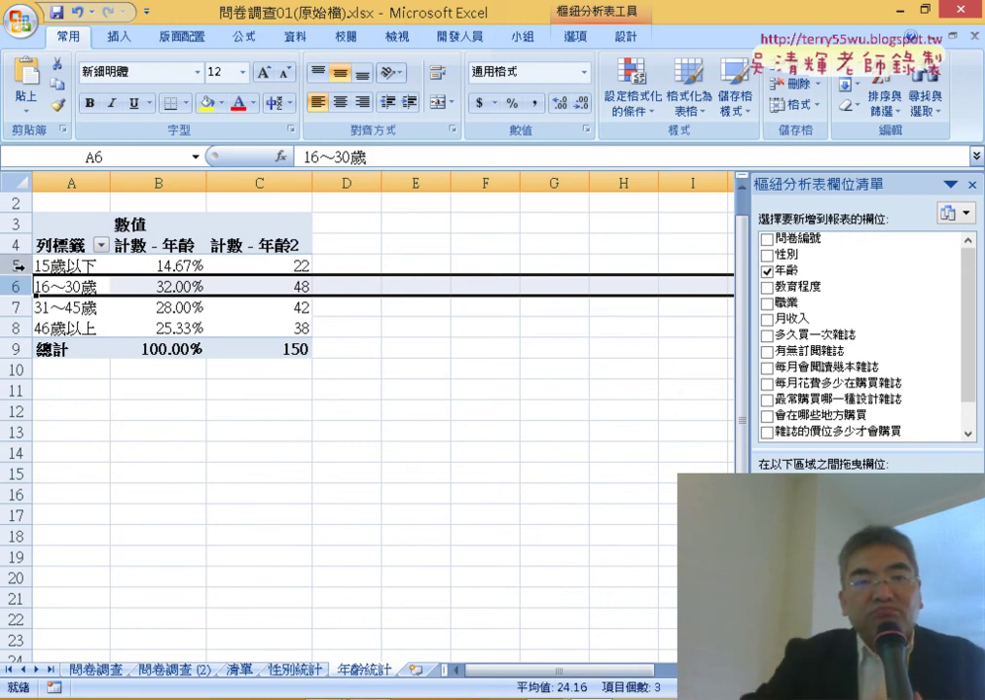
pyautogui.click(19, 266)
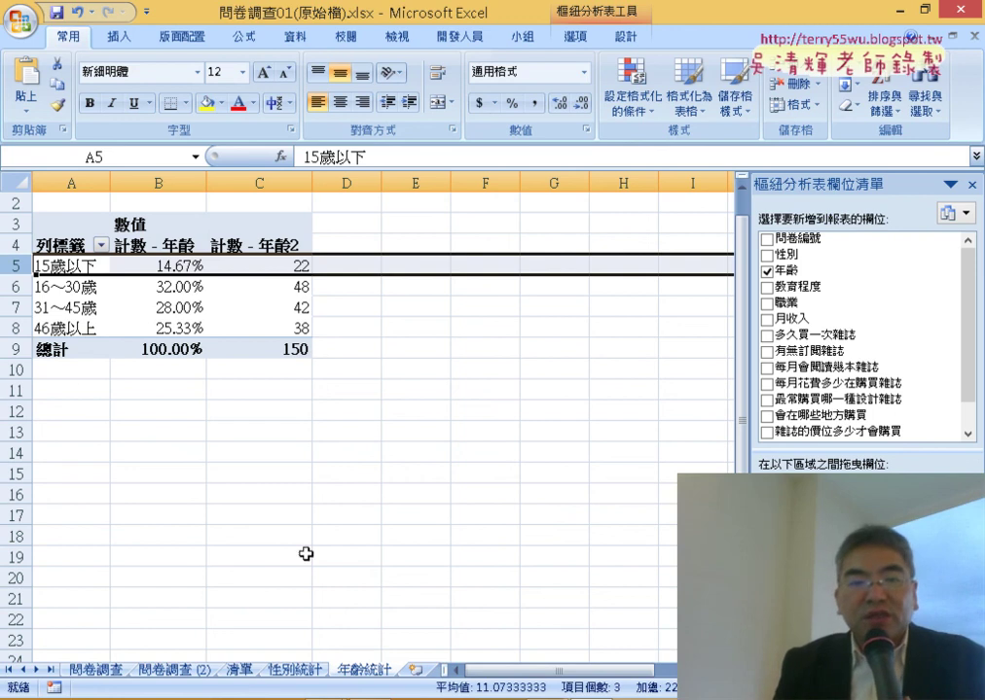
pyautogui.moveTo(383, 671); pyautogui.dragTo(420, 678)
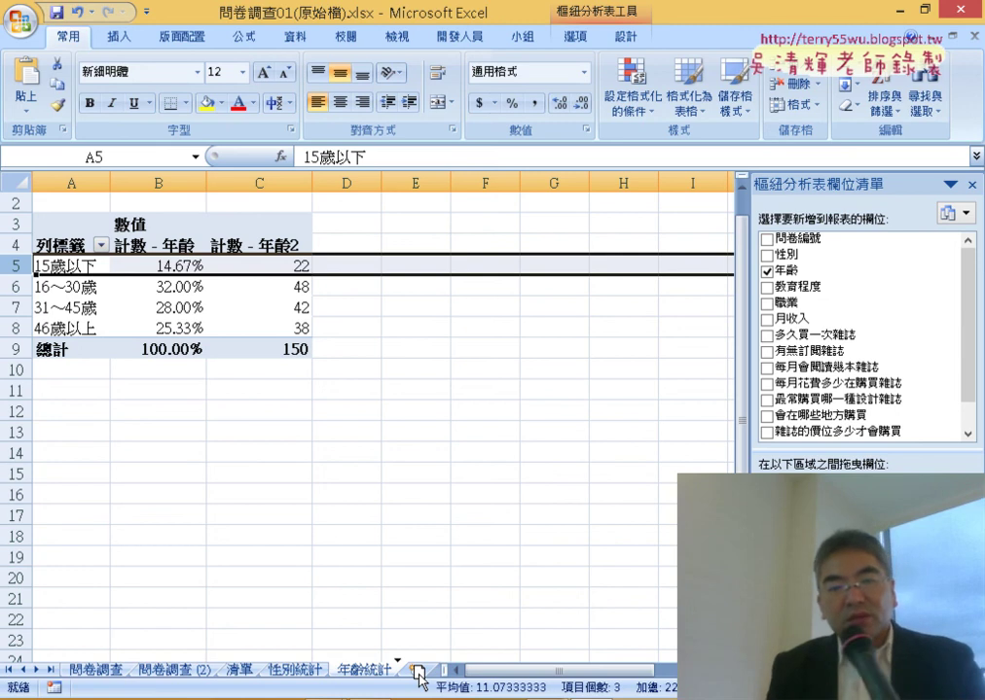
# Copy the 年齡統計 sheet and name the copy 教育統計
pyautogui.moveTo(420, 679); pyautogui.dragTo(349, 675)
pyautogui.doubleClick(390, 671)
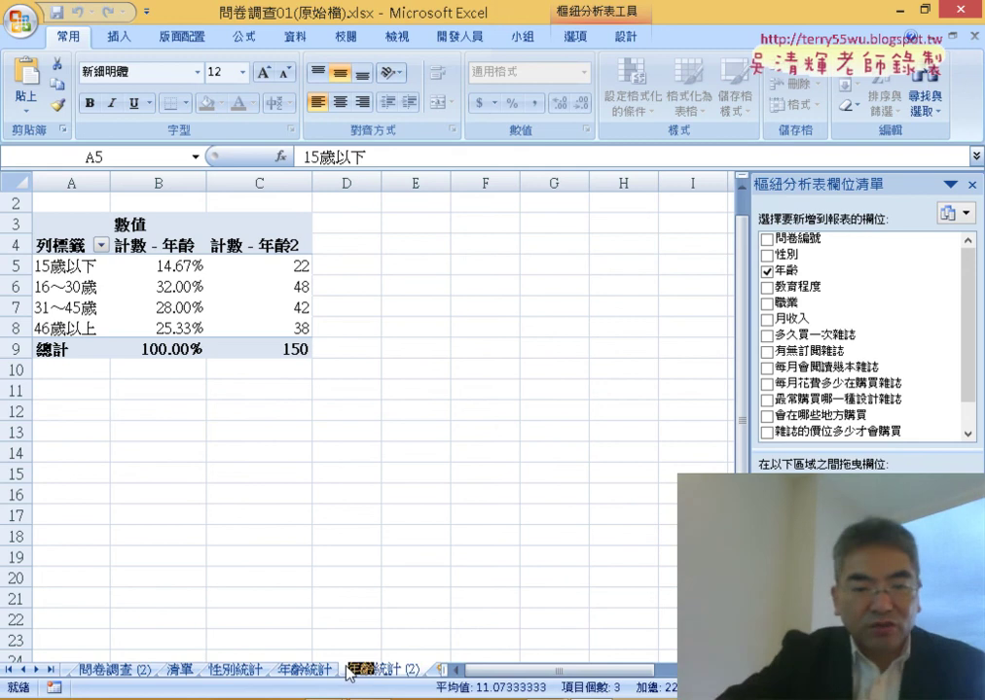
pyautogui.press('Delete')
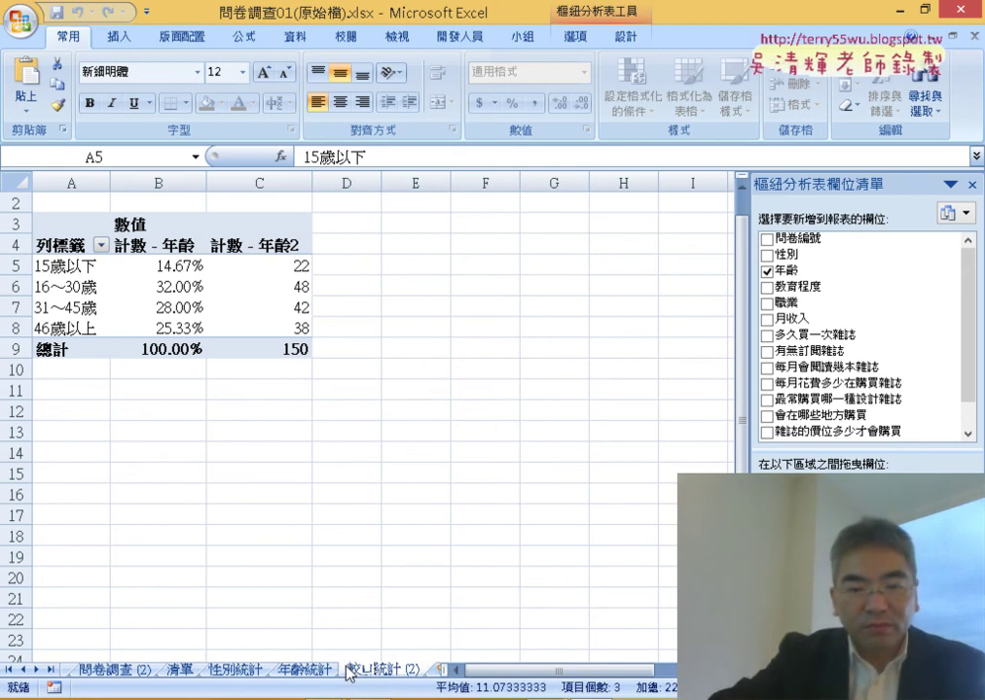
pyautogui.write('教育')
pyautogui.press('Right')
pyautogui.press('Right')
pyautogui.press('Delete')
pyautogui.press('Delete')
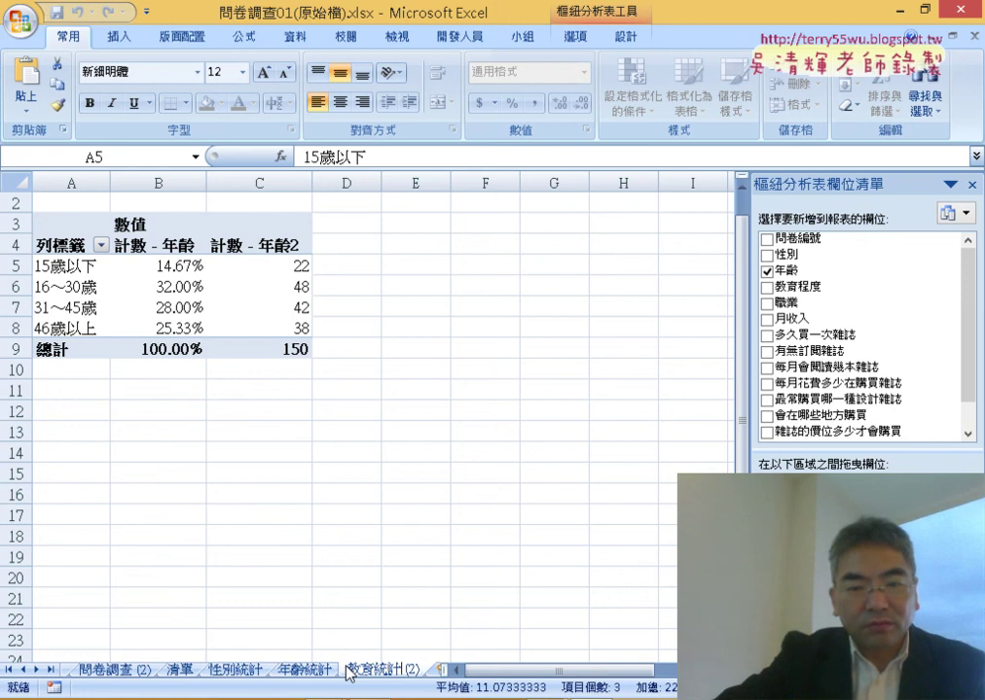
pyautogui.press('Delete')
pyautogui.press('Delete')
pyautogui.press('Return')
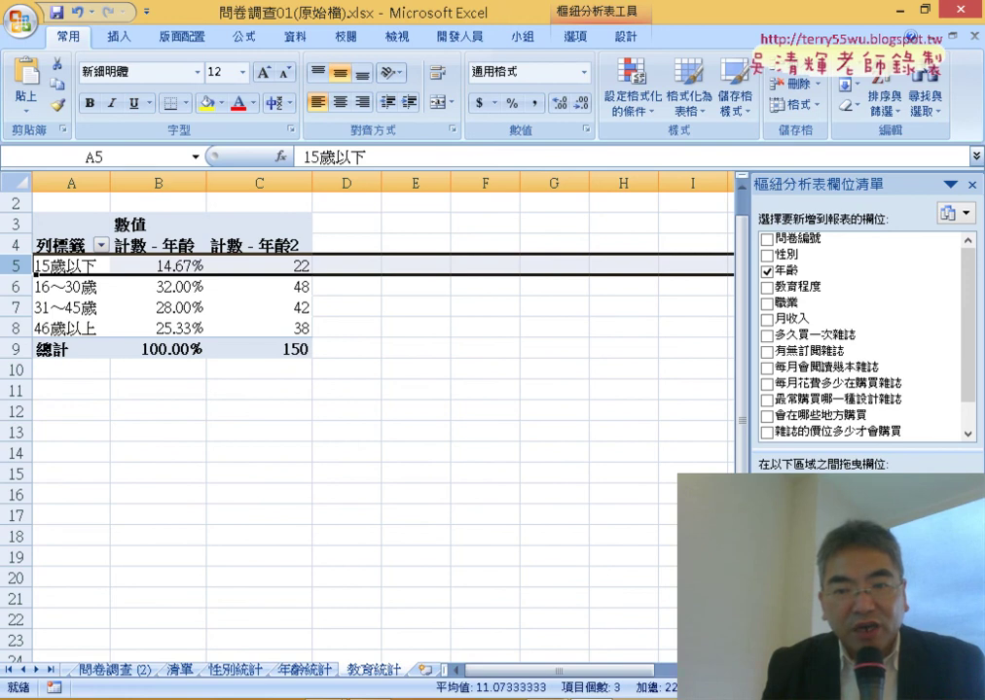
# Rebuild the pivot with 教育程度 as rows and two 教育程度 count columns
pyautogui.moveTo(785, 271)
pyautogui.mouseDown()
pyautogui.moveTo(834, 423)
pyautogui.moveTo(820, 321)
pyautogui.mouseUp()
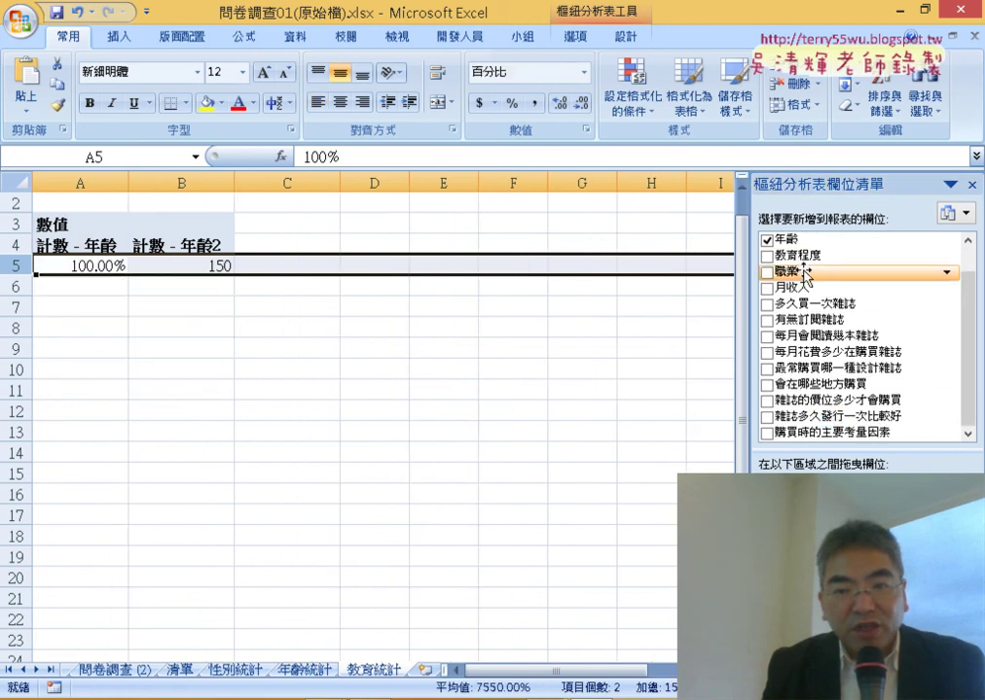
pyautogui.click(767, 256)
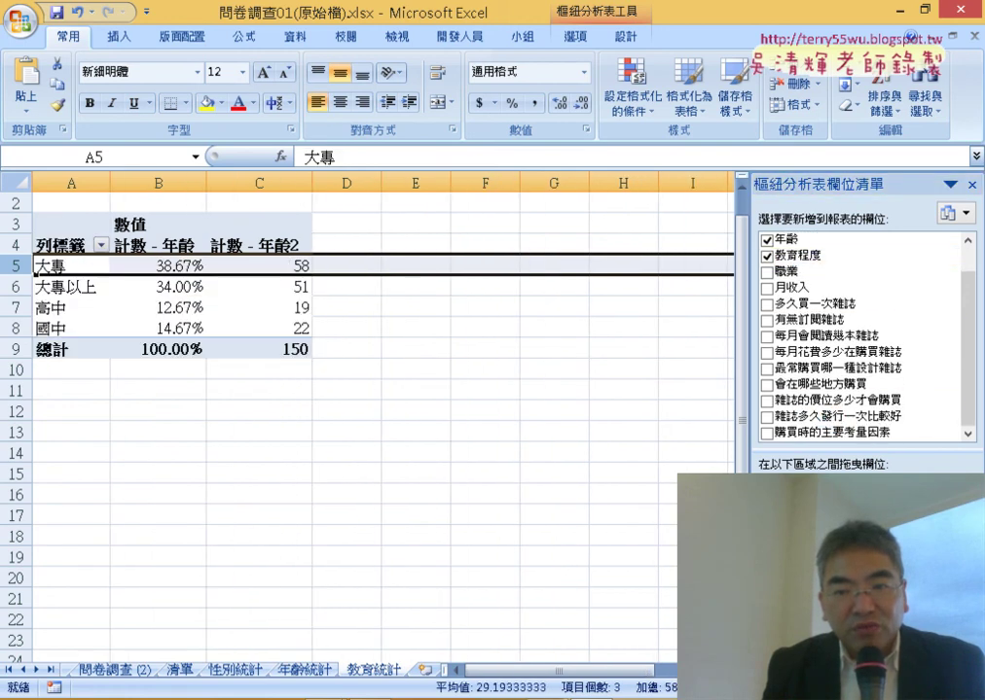
pyautogui.moveTo(886, 402); pyautogui.dragTo(886, 401)
pyautogui.moveTo(905, 545); pyautogui.dragTo(856, 384)
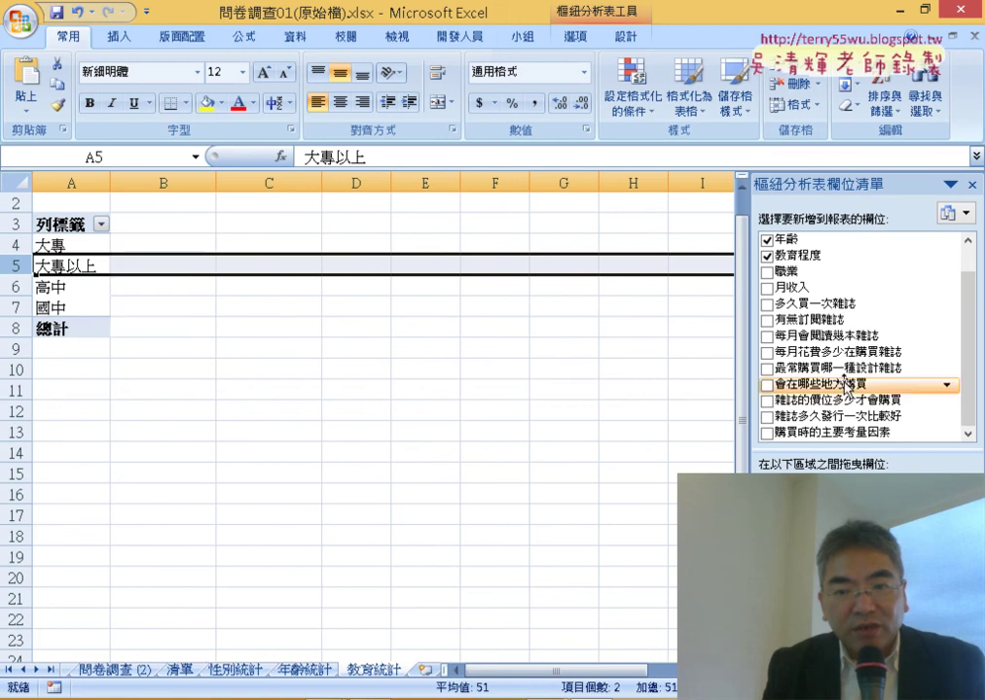
pyautogui.moveTo(808, 255); pyautogui.dragTo(904, 545)
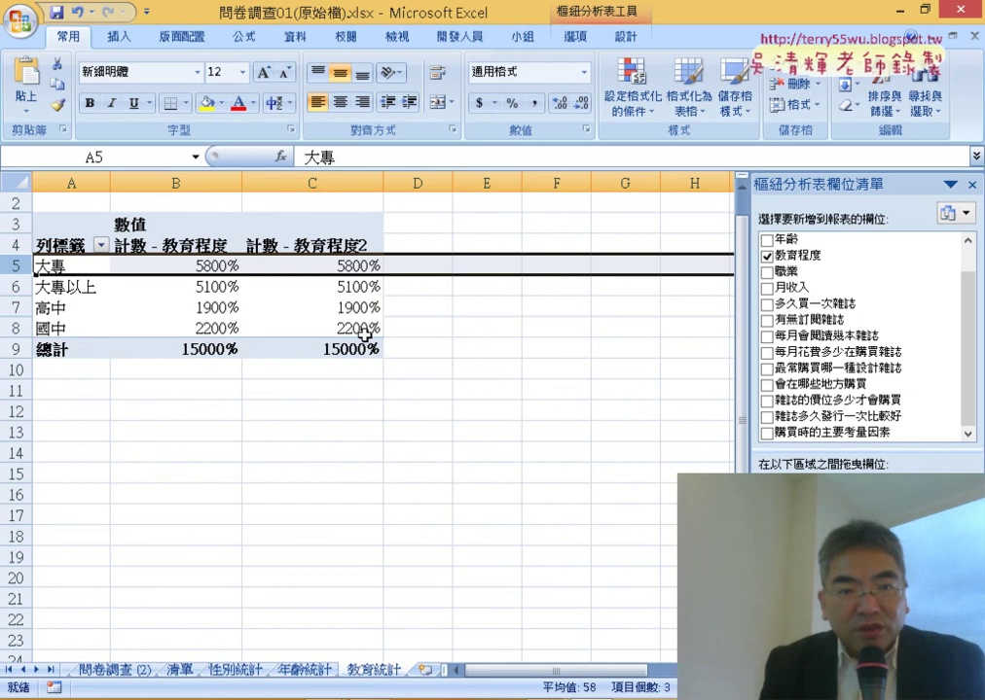
pyautogui.moveTo(308, 270); pyautogui.dragTo(358, 347)
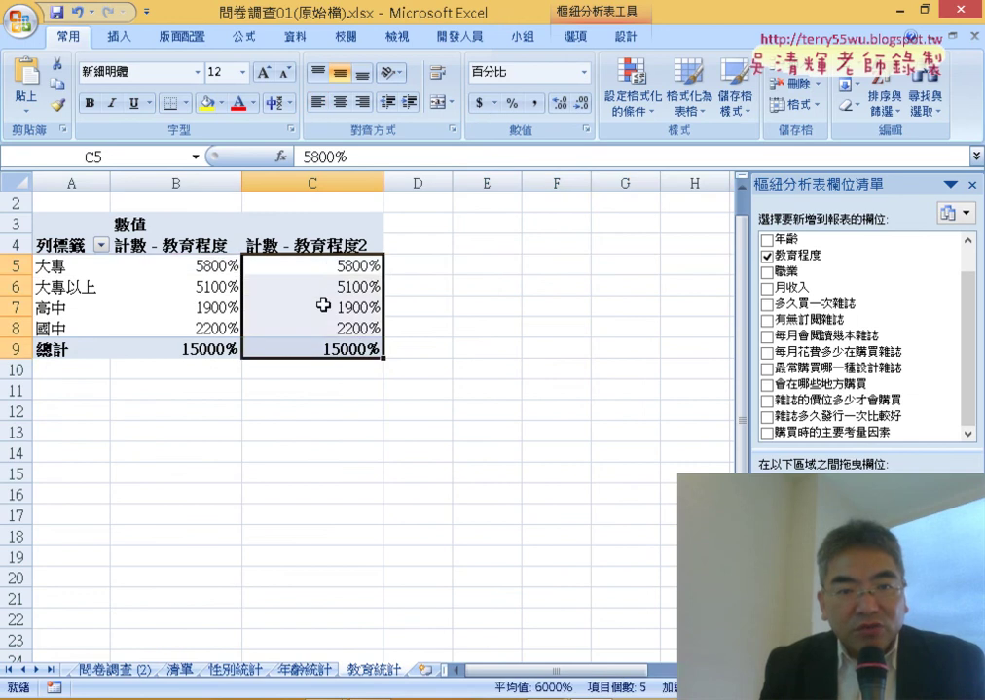
# Format the selected count values as plain numbers (58, 51, 19, 22)
pyautogui.rightClick(325, 306)
pyautogui.click(409, 363)
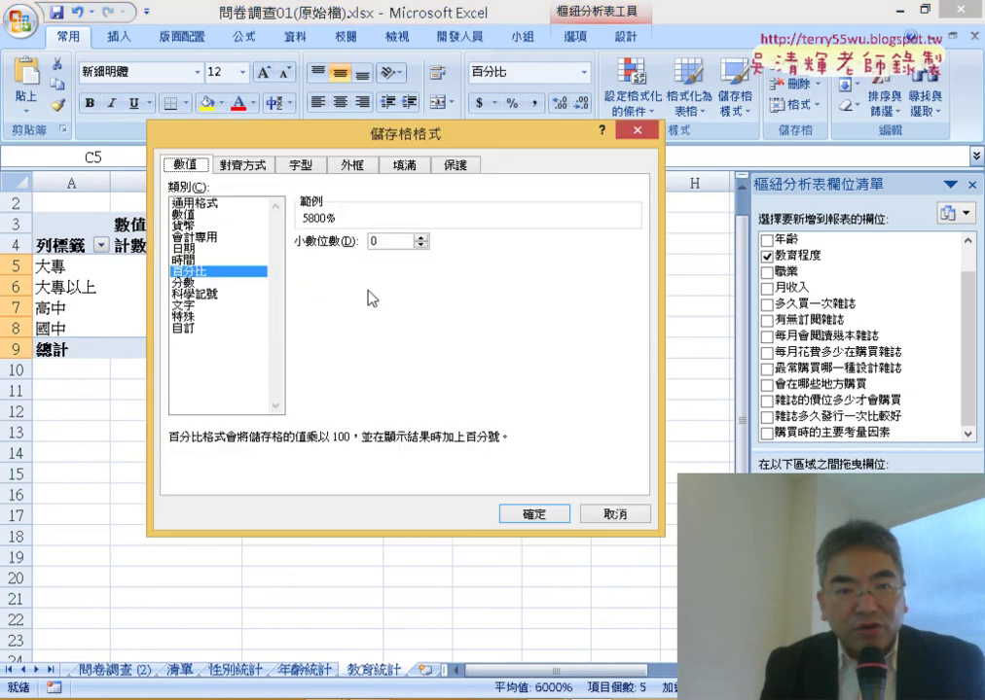
pyautogui.click(206, 202)
pyautogui.click(533, 514)
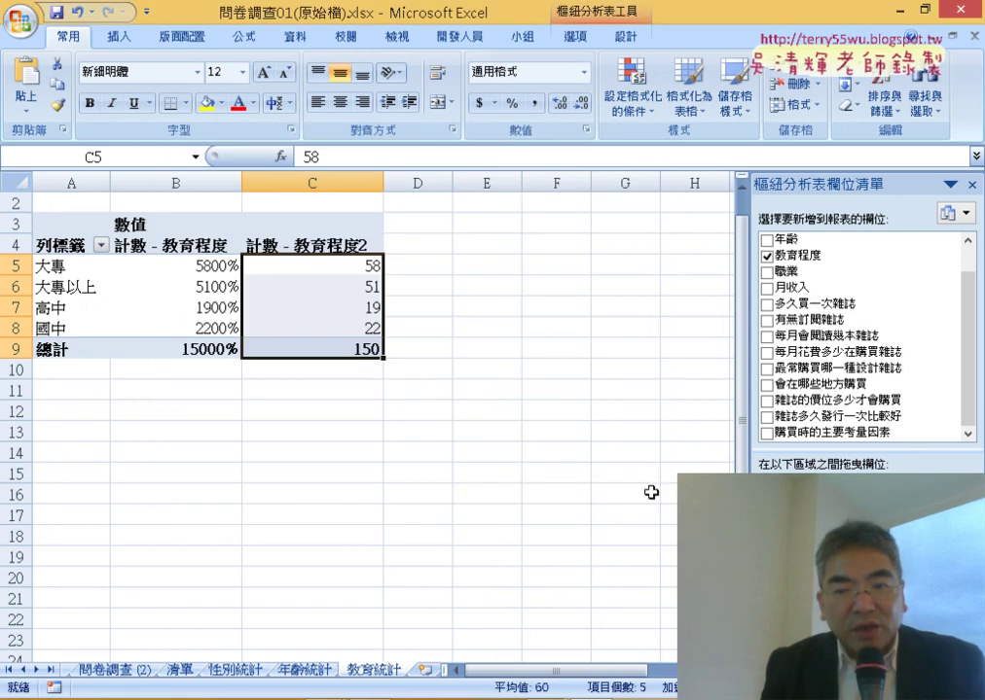
# Show the first 教育程度 count column as 總和的百分比, from 38.67% to 100.00%
pyautogui.click(958, 481)
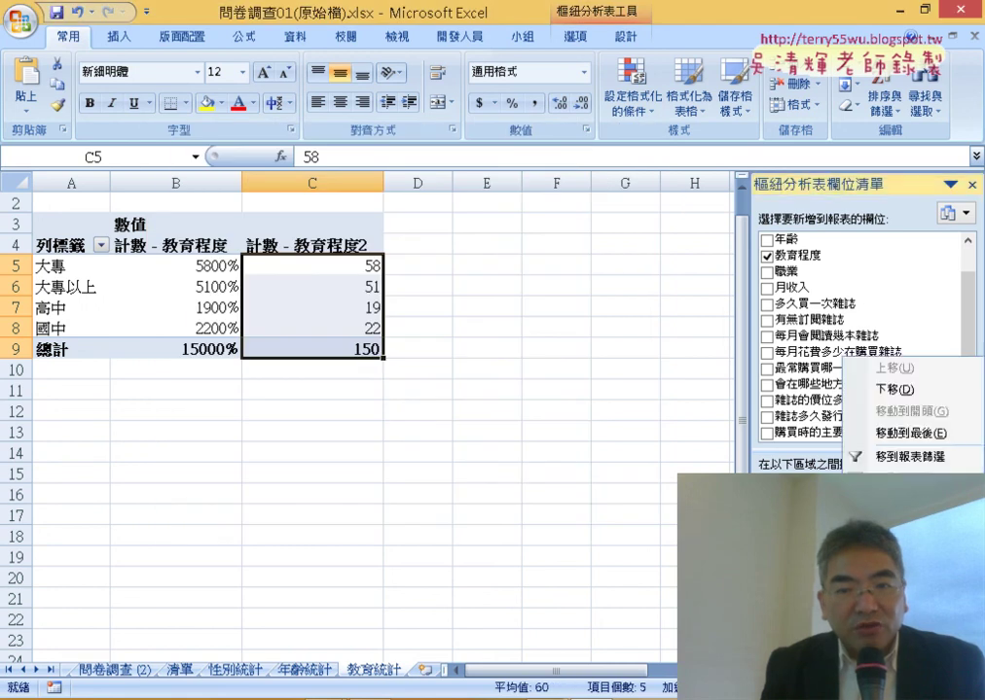
pyautogui.click(910, 457)
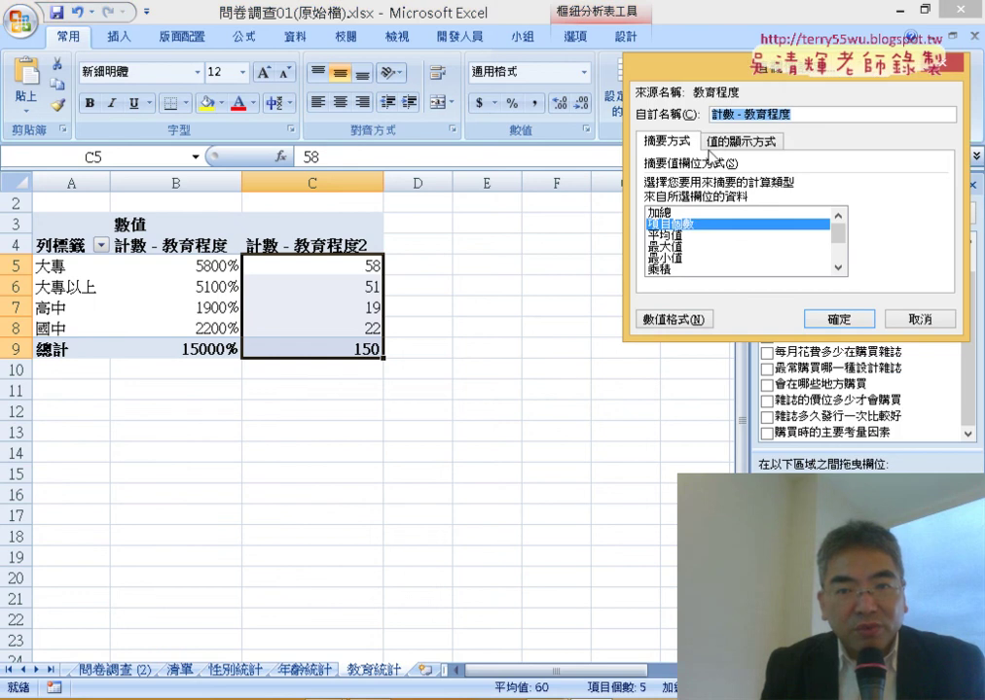
pyautogui.click(741, 141)
pyautogui.click(791, 186)
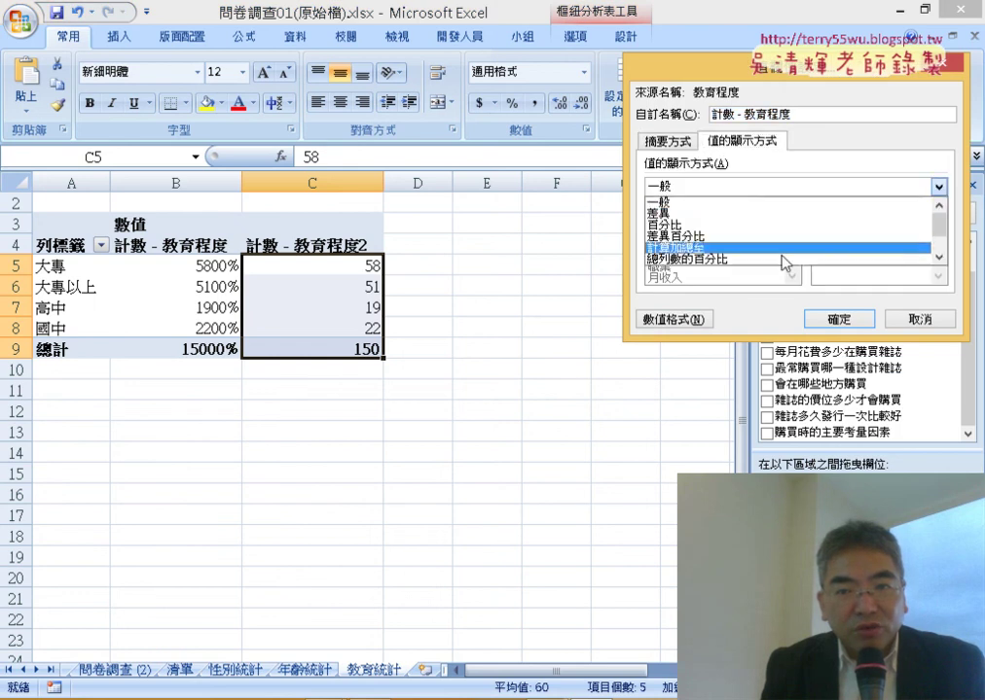
pyautogui.scroll(-2, 930, 259)
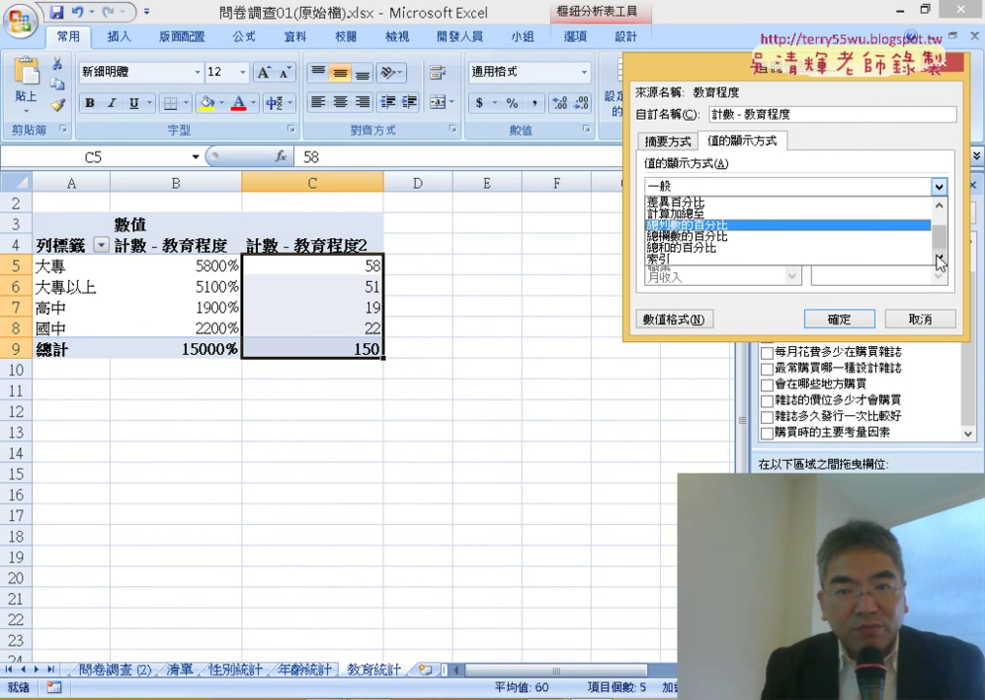
pyautogui.click(904, 258)
pyautogui.click(839, 319)
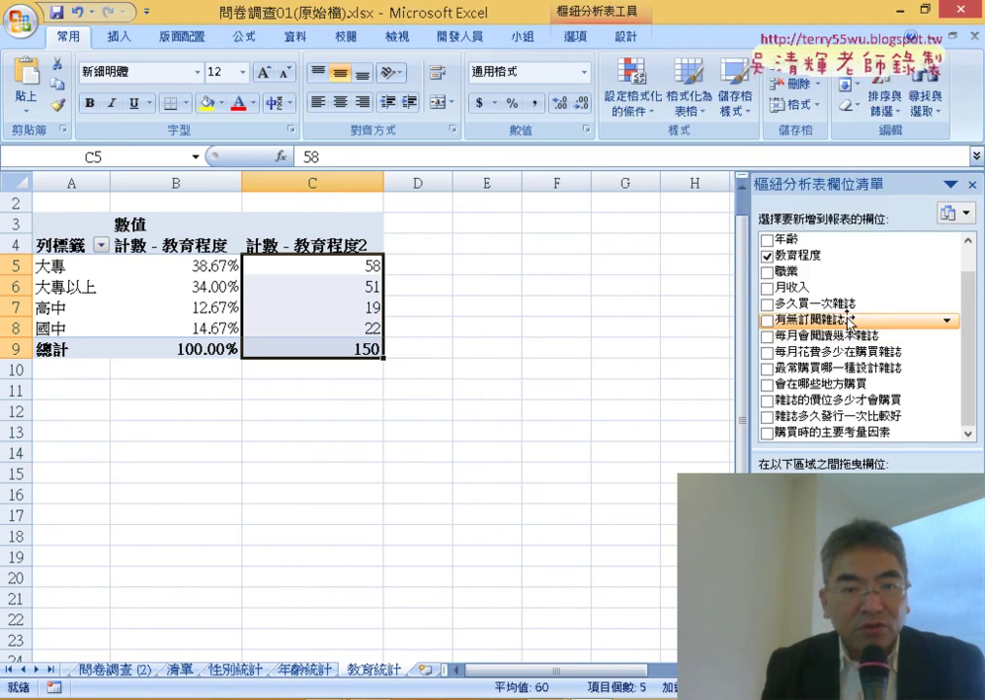
pyautogui.click(417, 428)
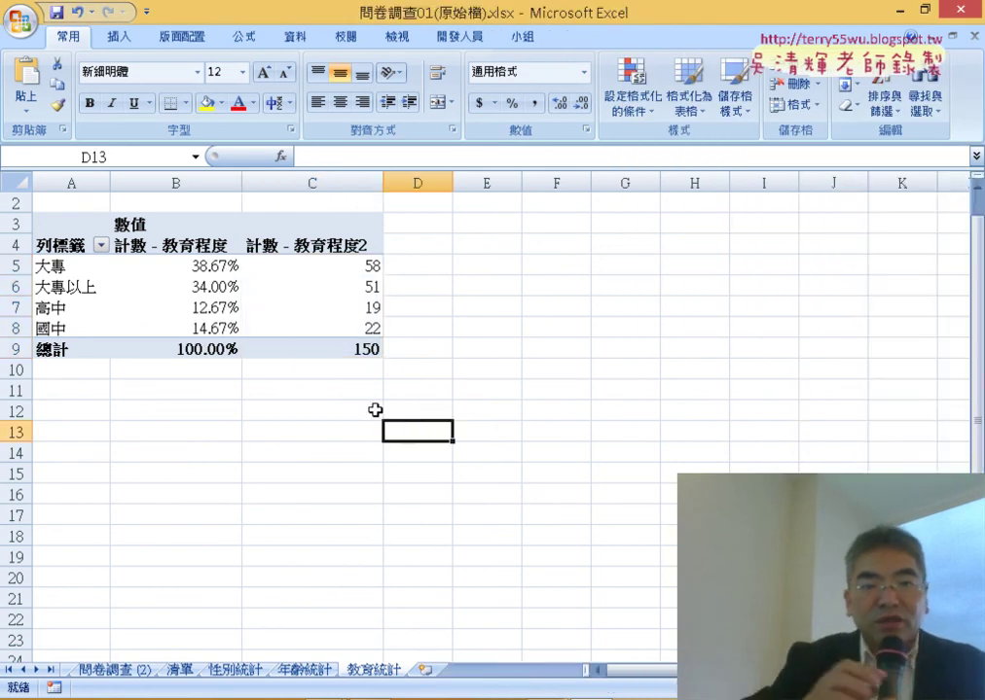
pyautogui.click(270, 311)
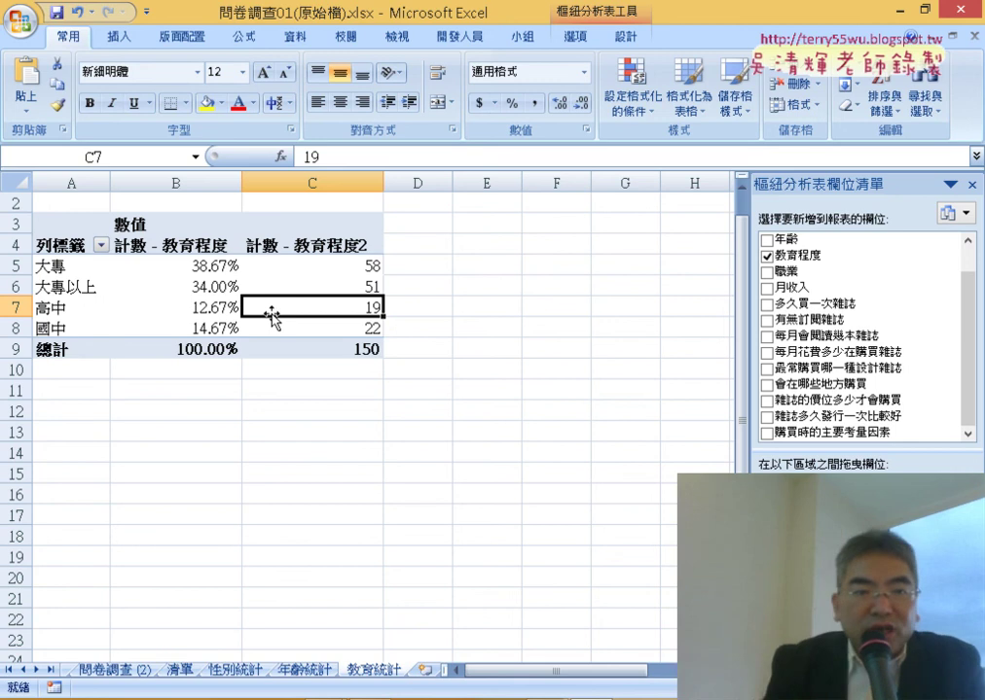
pyautogui.click(320, 263)
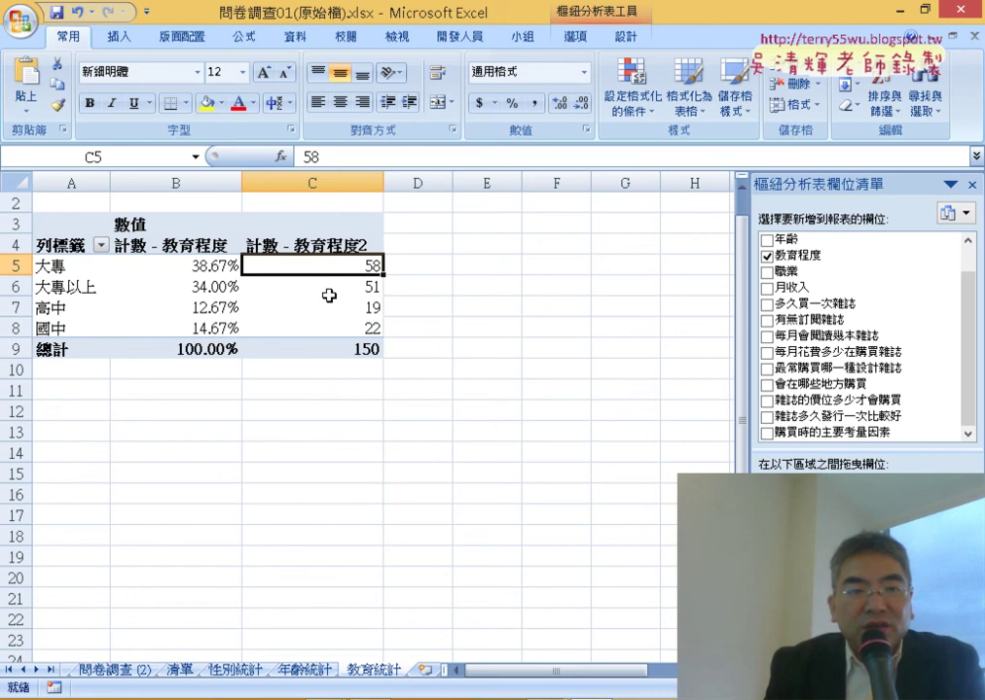
pyautogui.click(329, 284)
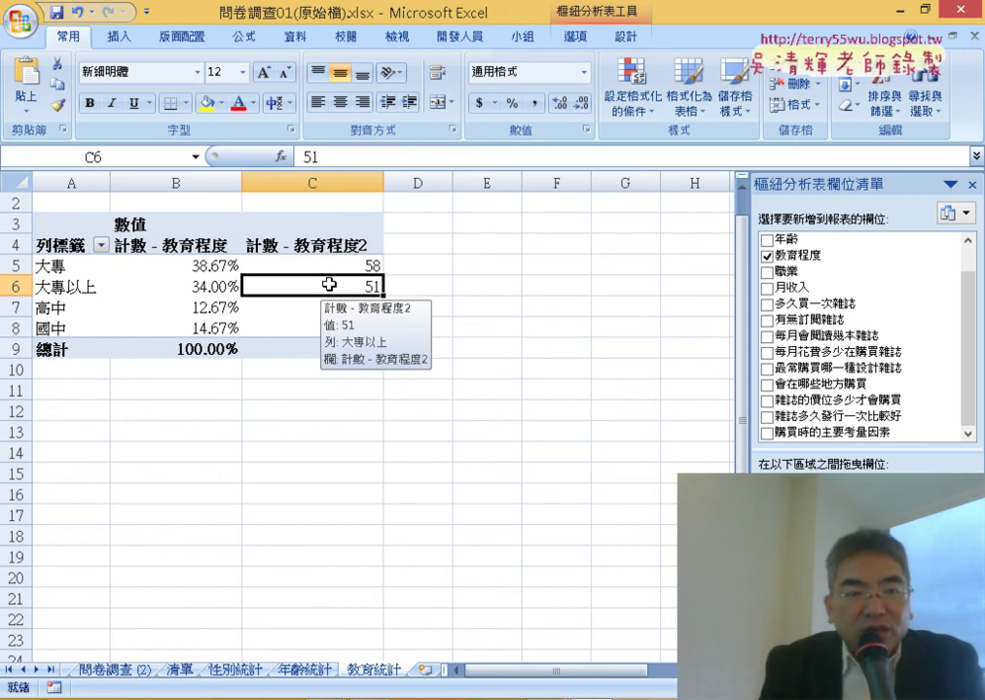
pyautogui.click(321, 309)
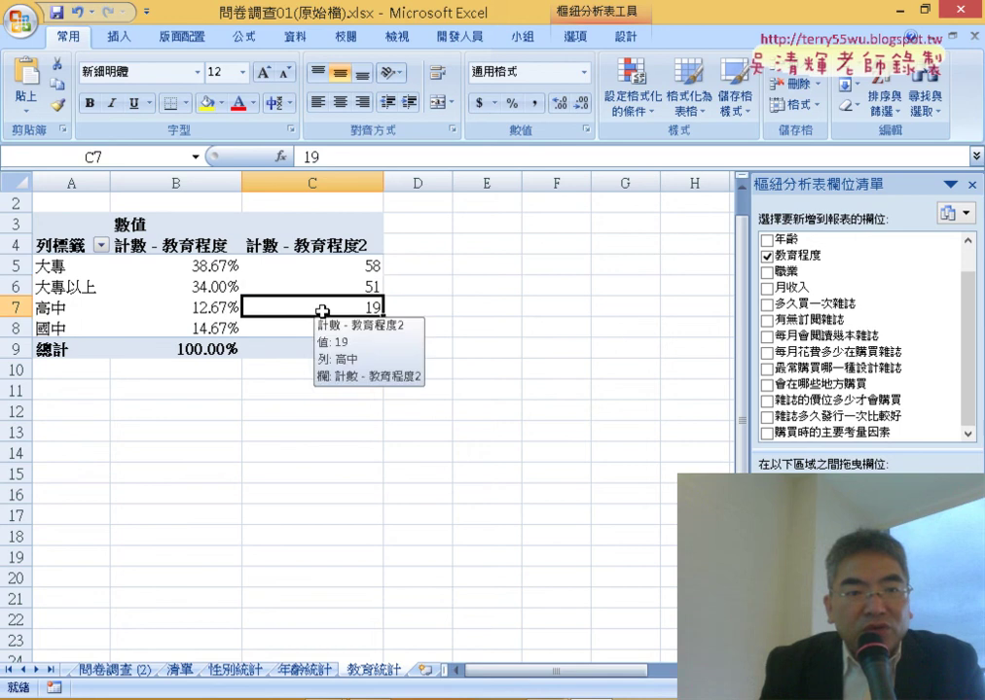
pyautogui.click(305, 330)
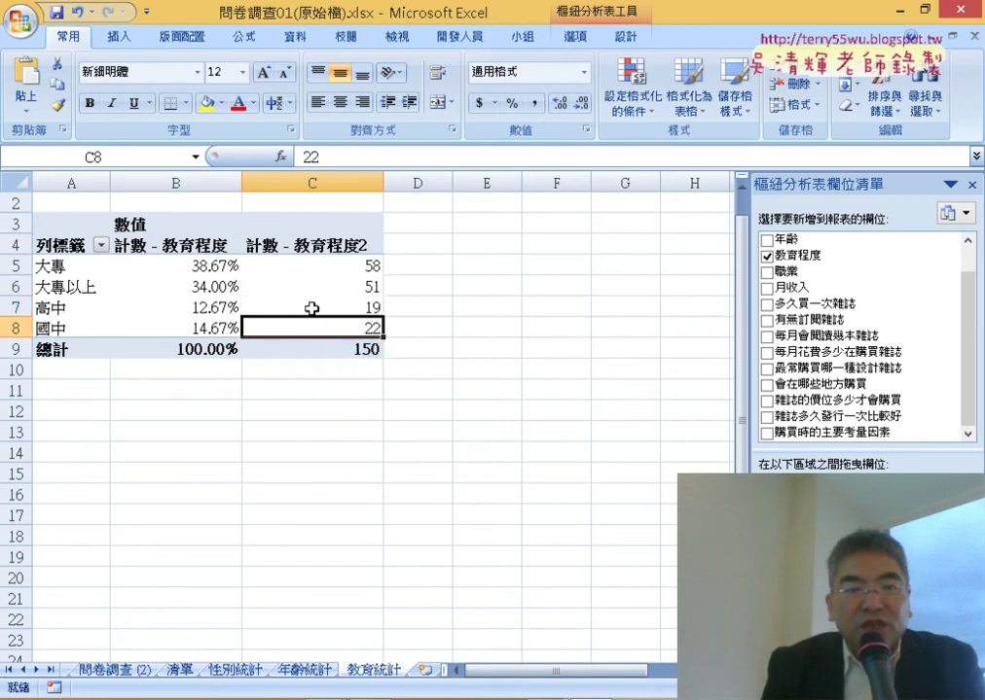
pyautogui.click(312, 308)
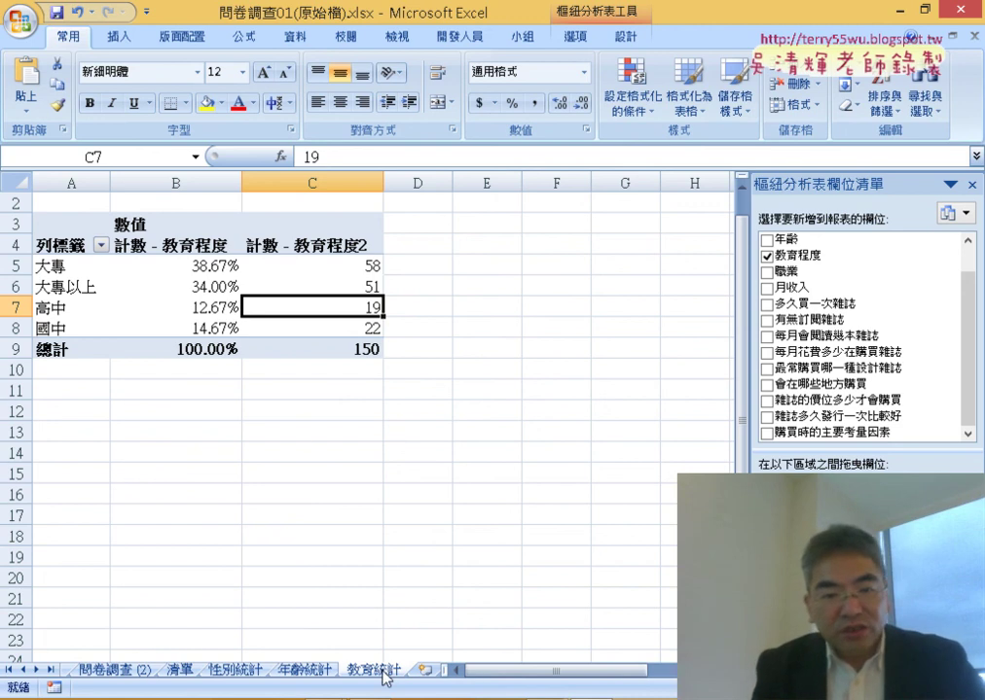
# Copy the 教育統計 sheet and name the copy 收入統計
pyautogui.moveTo(386, 676); pyautogui.dragTo(375, 664)
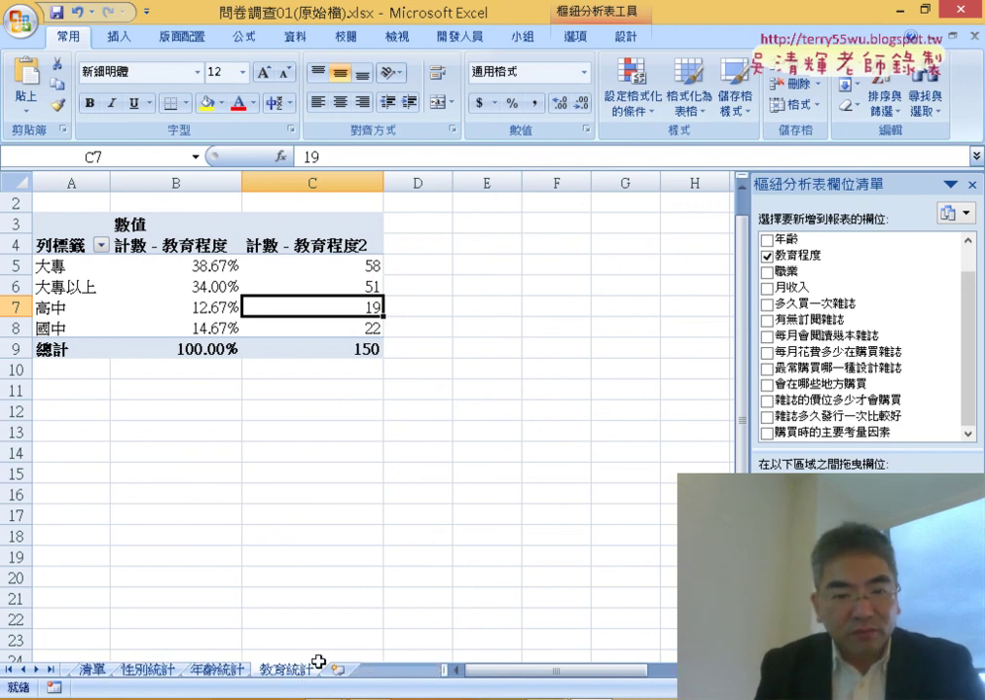
pyautogui.moveTo(316, 678); pyautogui.dragTo(343, 678)
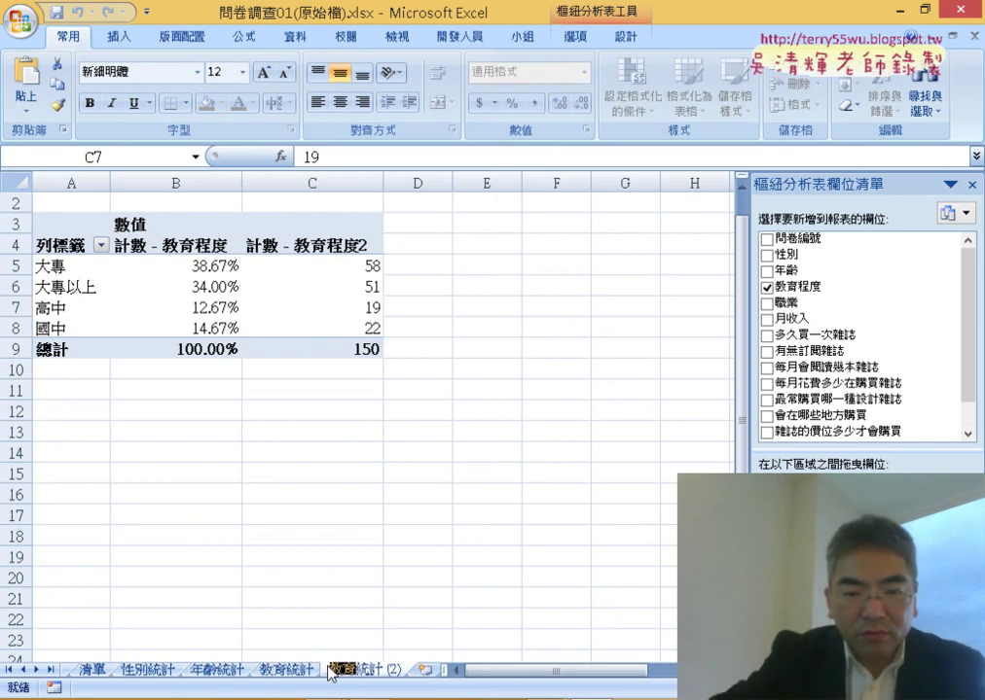
pyautogui.doubleClick(354, 673)
pyautogui.press('Delete')
pyautogui.press('Delete')
pyautogui.write('入')
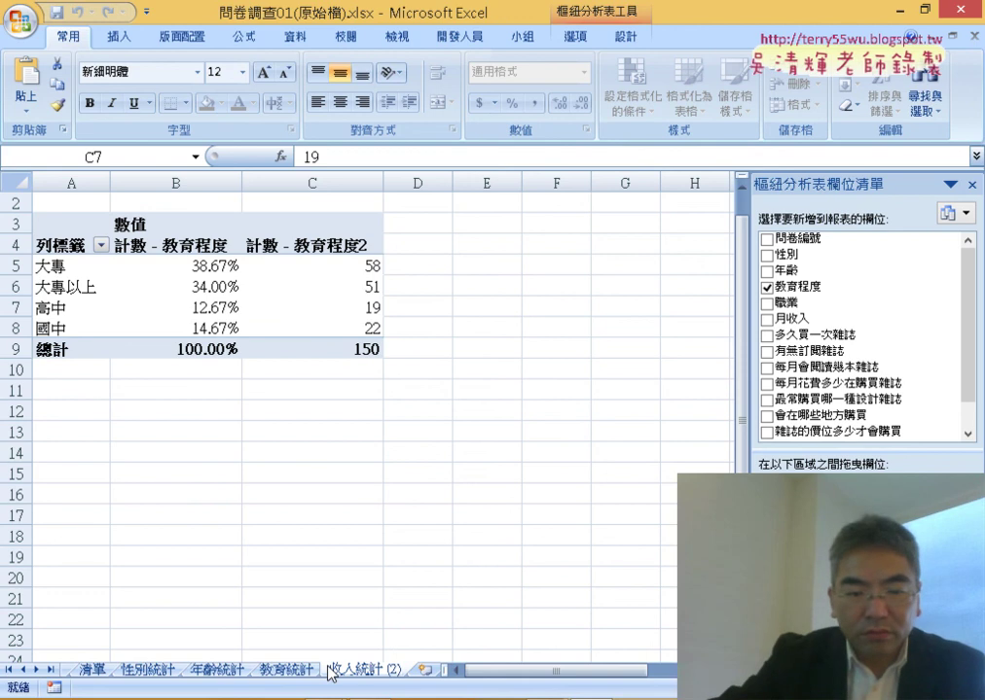
pyautogui.press('End')
pyautogui.press('BackSpace')
pyautogui.press('BackSpace')
pyautogui.press('BackSpace')
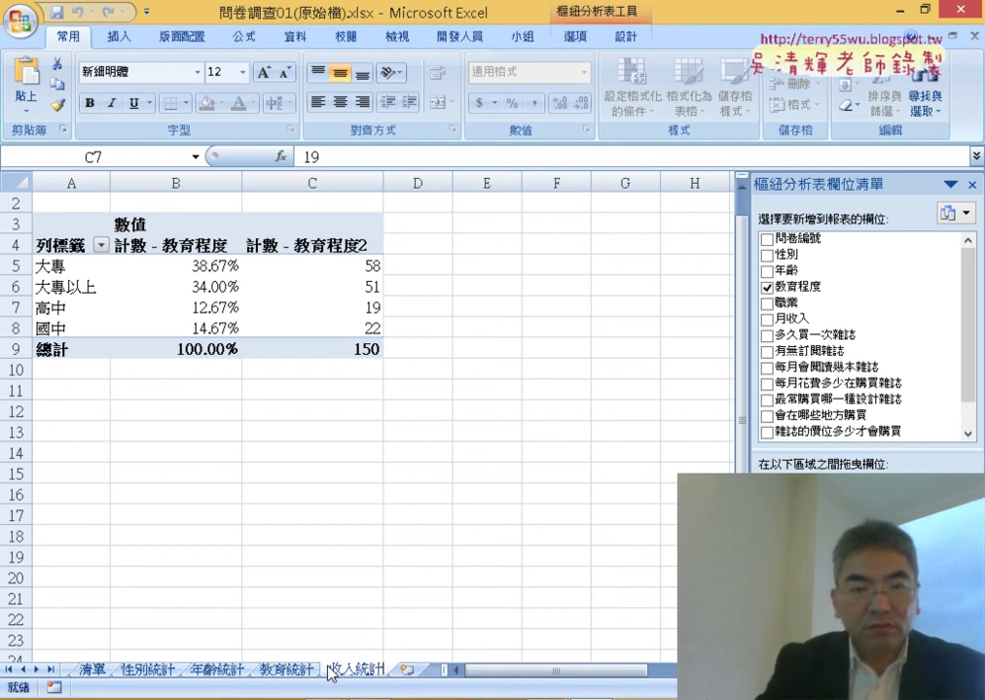
pyautogui.press('Return')
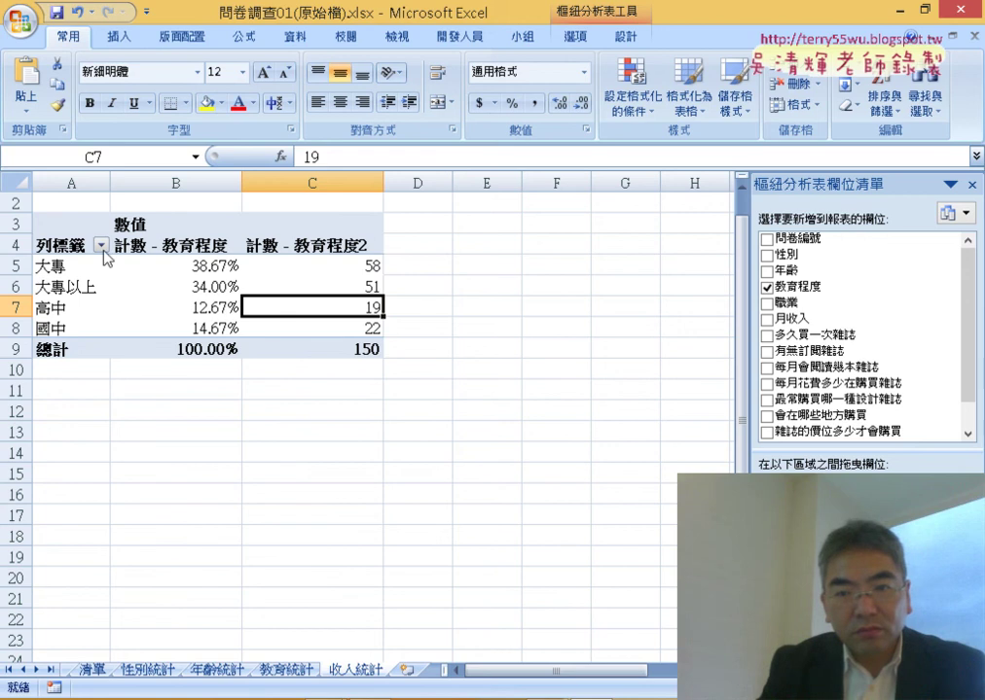
# Replace 教育程度 with 月收入 as rows and add two 月收入 count columns
pyautogui.scroll(-1, 857, 282)
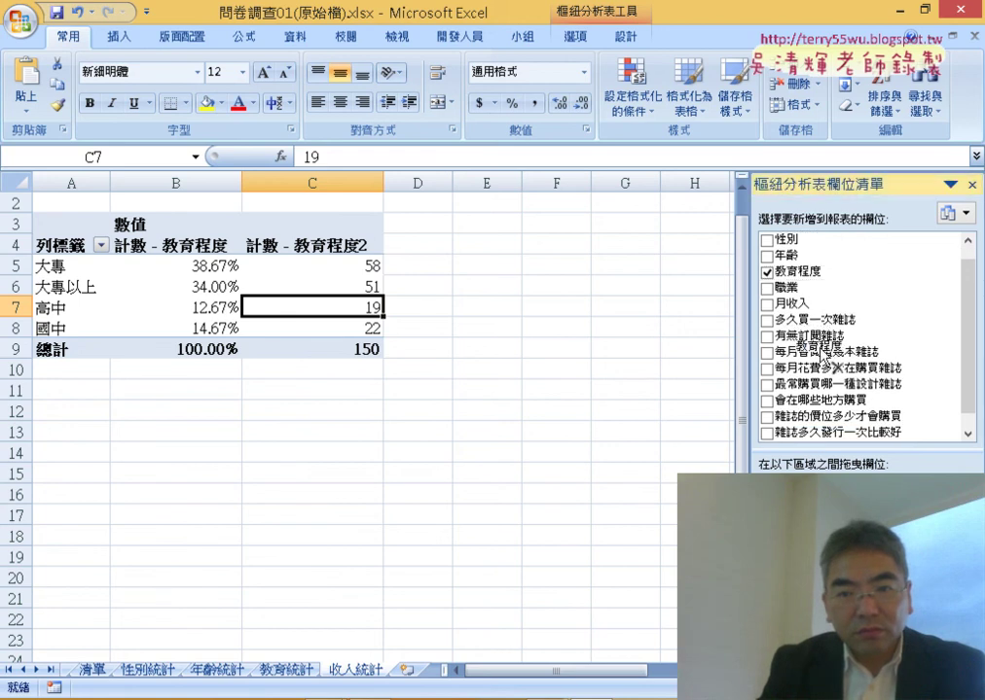
pyautogui.moveTo(798, 467); pyautogui.dragTo(813, 338)
pyautogui.click(803, 306)
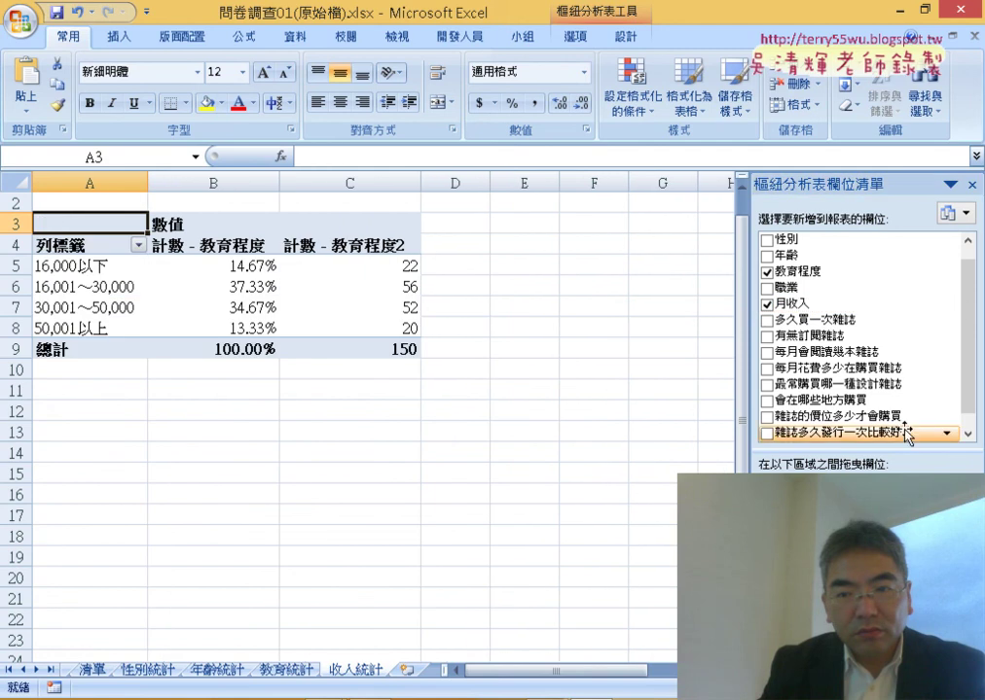
pyautogui.moveTo(905, 623); pyautogui.dragTo(662, 330)
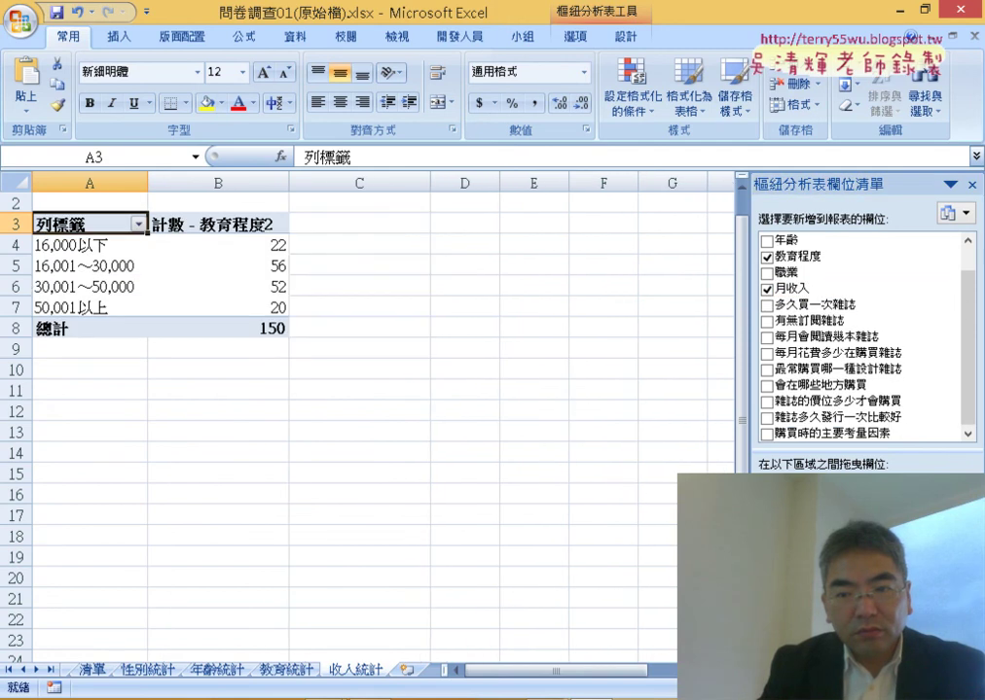
pyautogui.click(766, 256)
pyautogui.moveTo(807, 288); pyautogui.dragTo(905, 622)
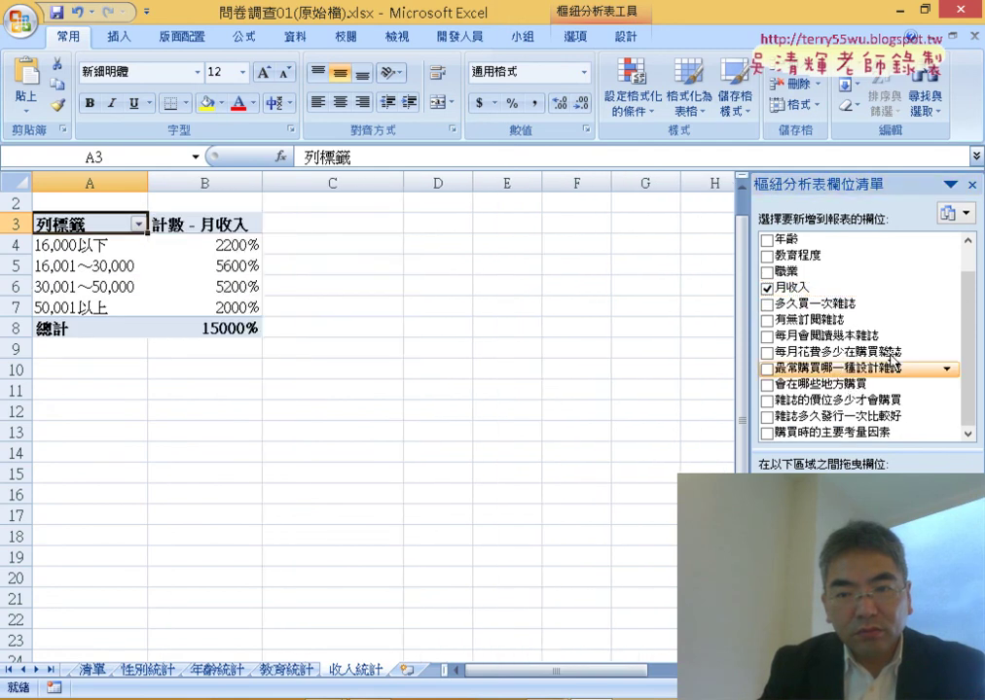
pyautogui.moveTo(808, 288); pyautogui.dragTo(905, 623)
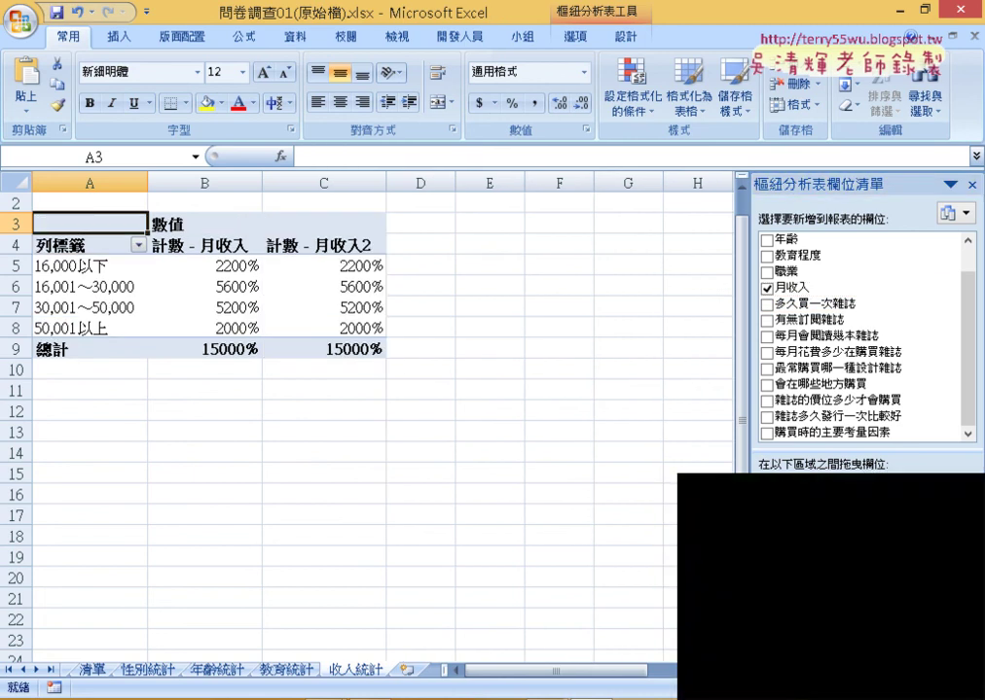